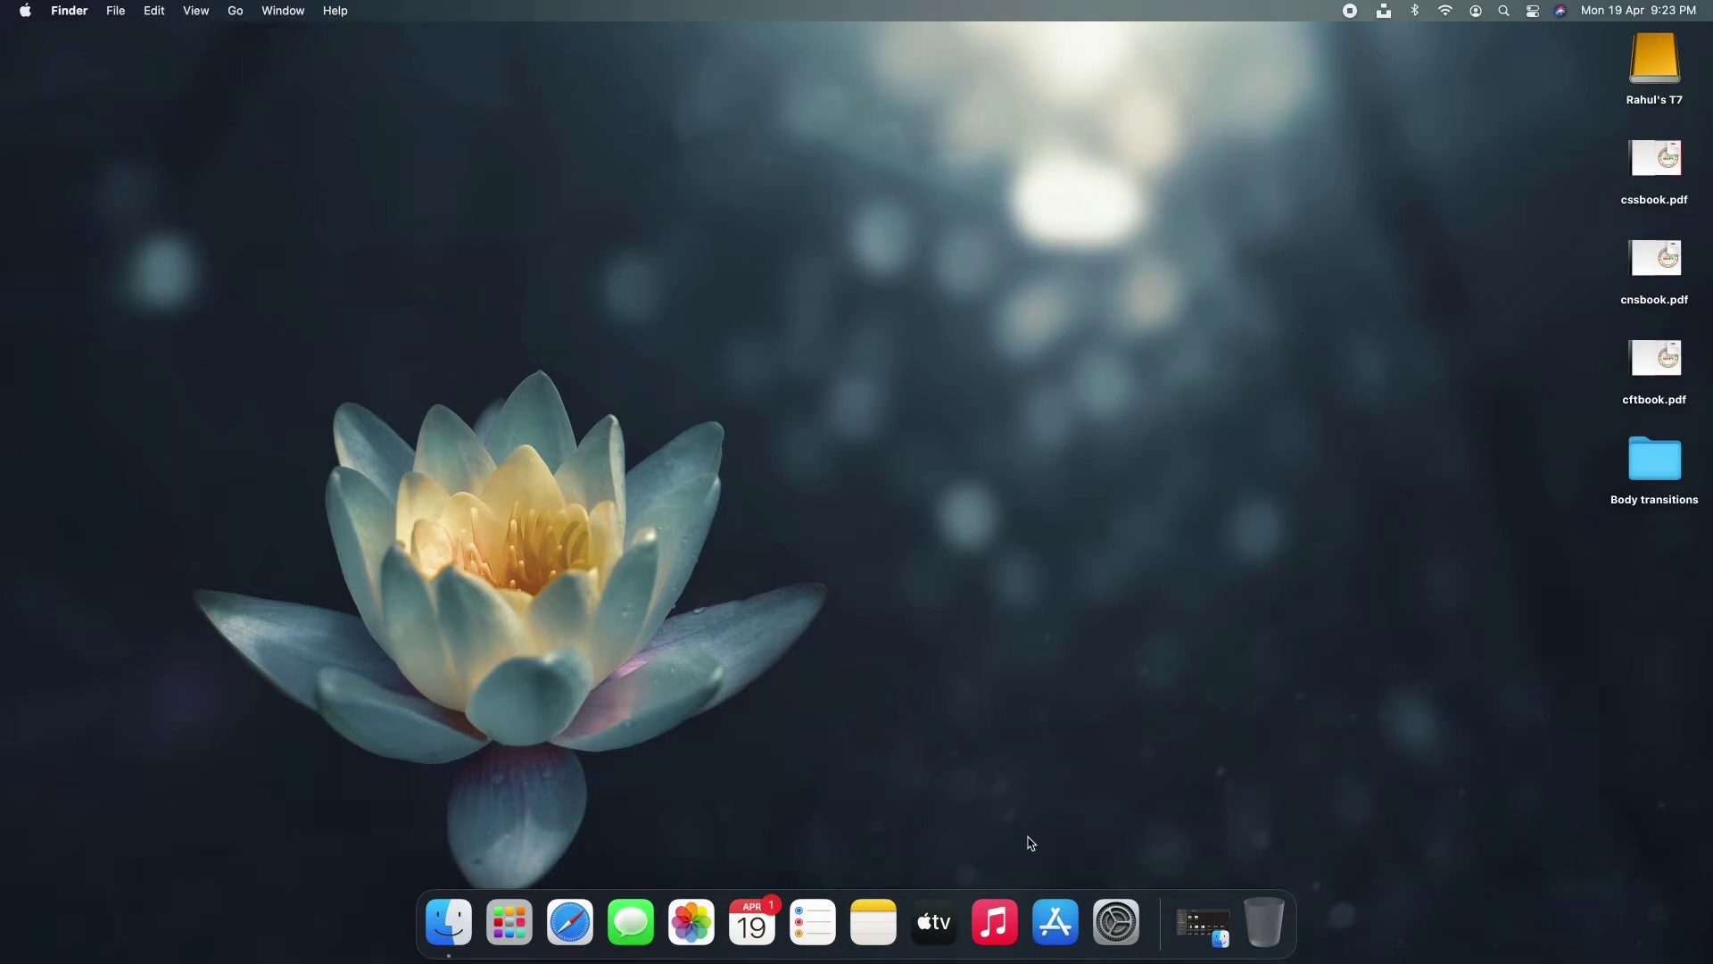
Open Meal Plan-2.xlsx from the Downloads folder in Excel and make its window full screen.
left_click(1203, 922)
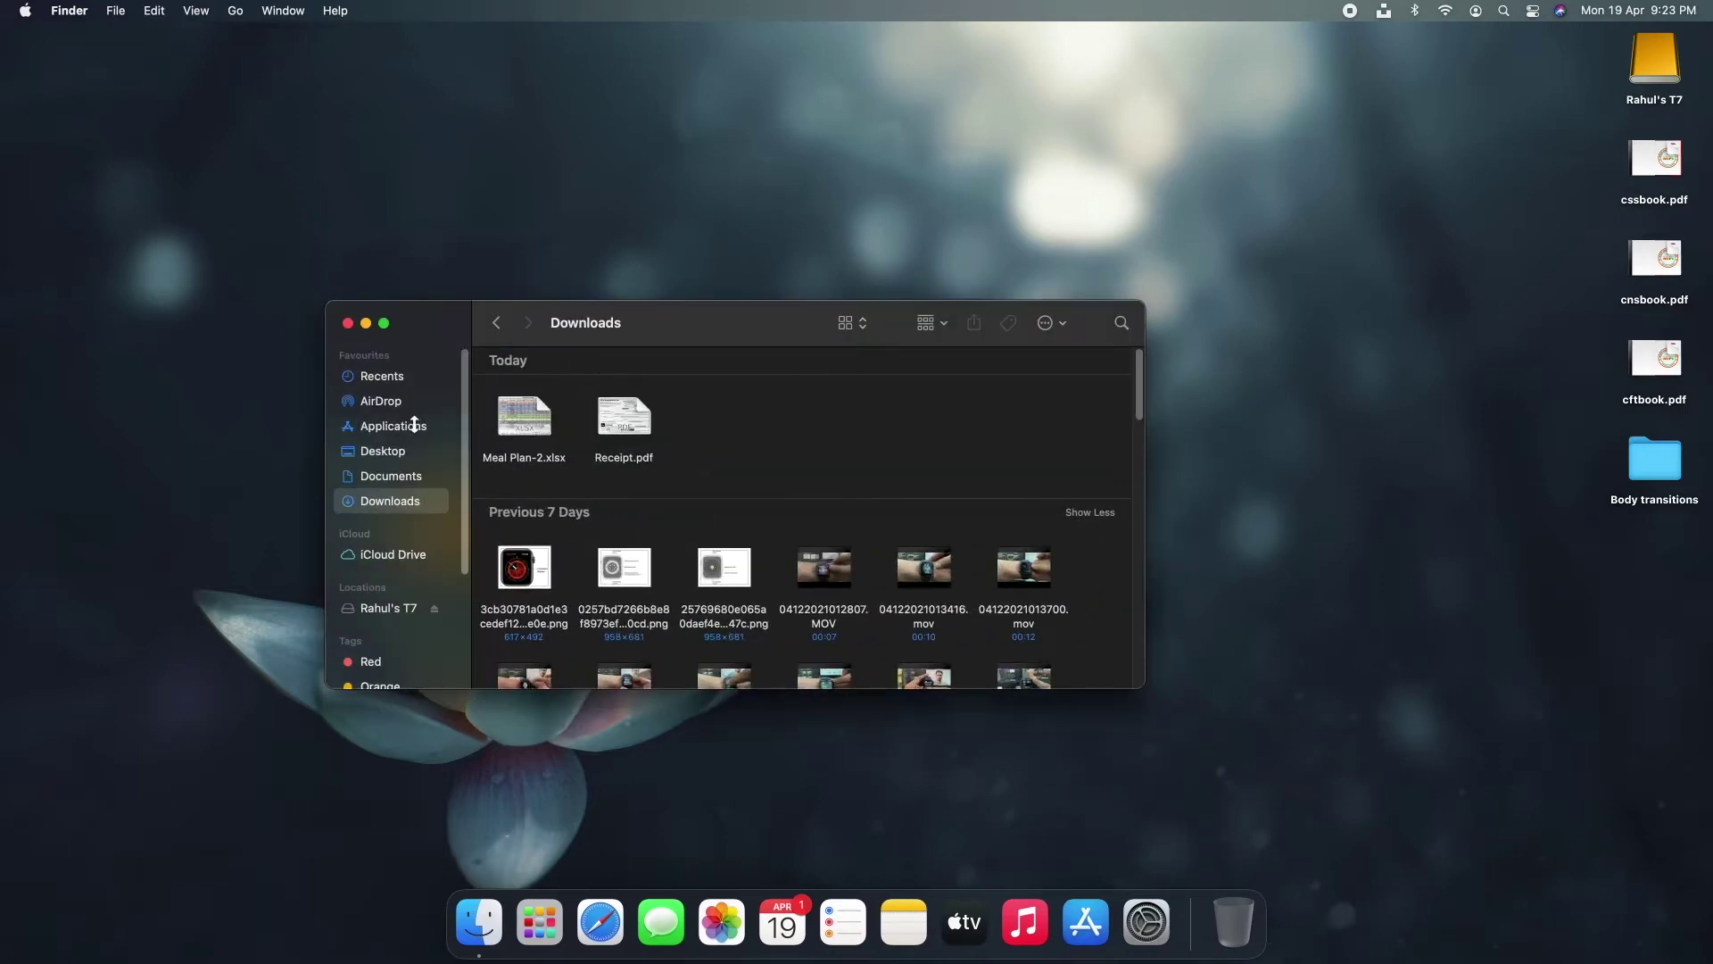
double_click(527, 423)
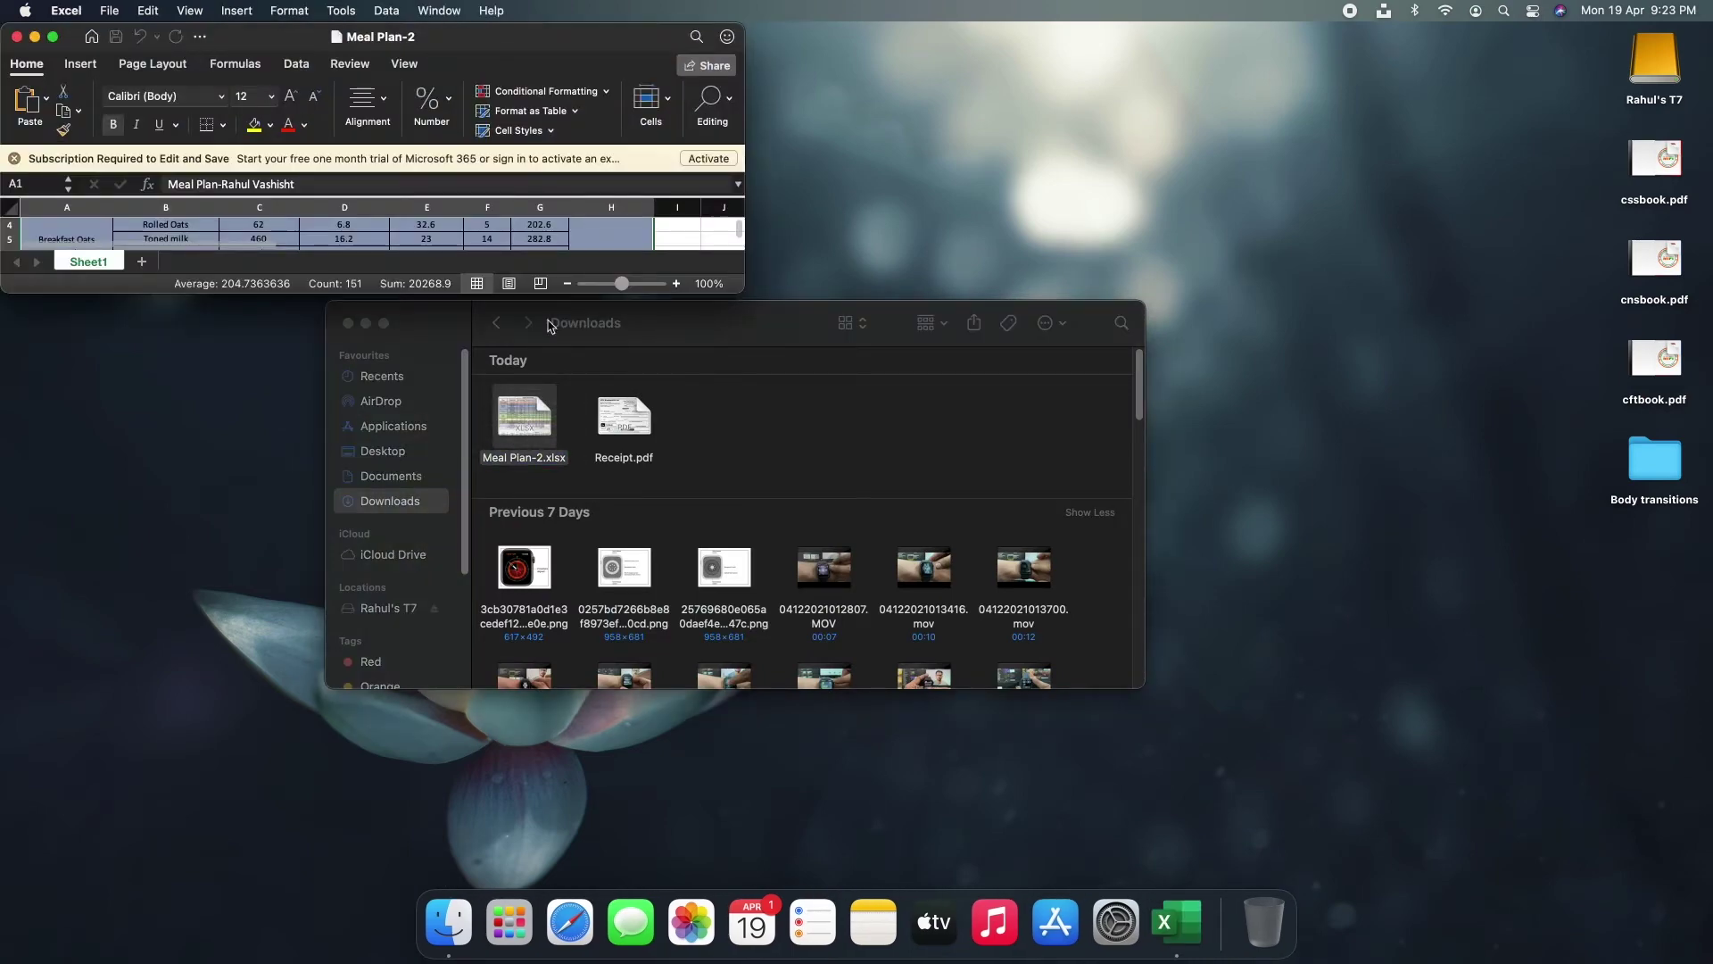
left_click(34, 41)
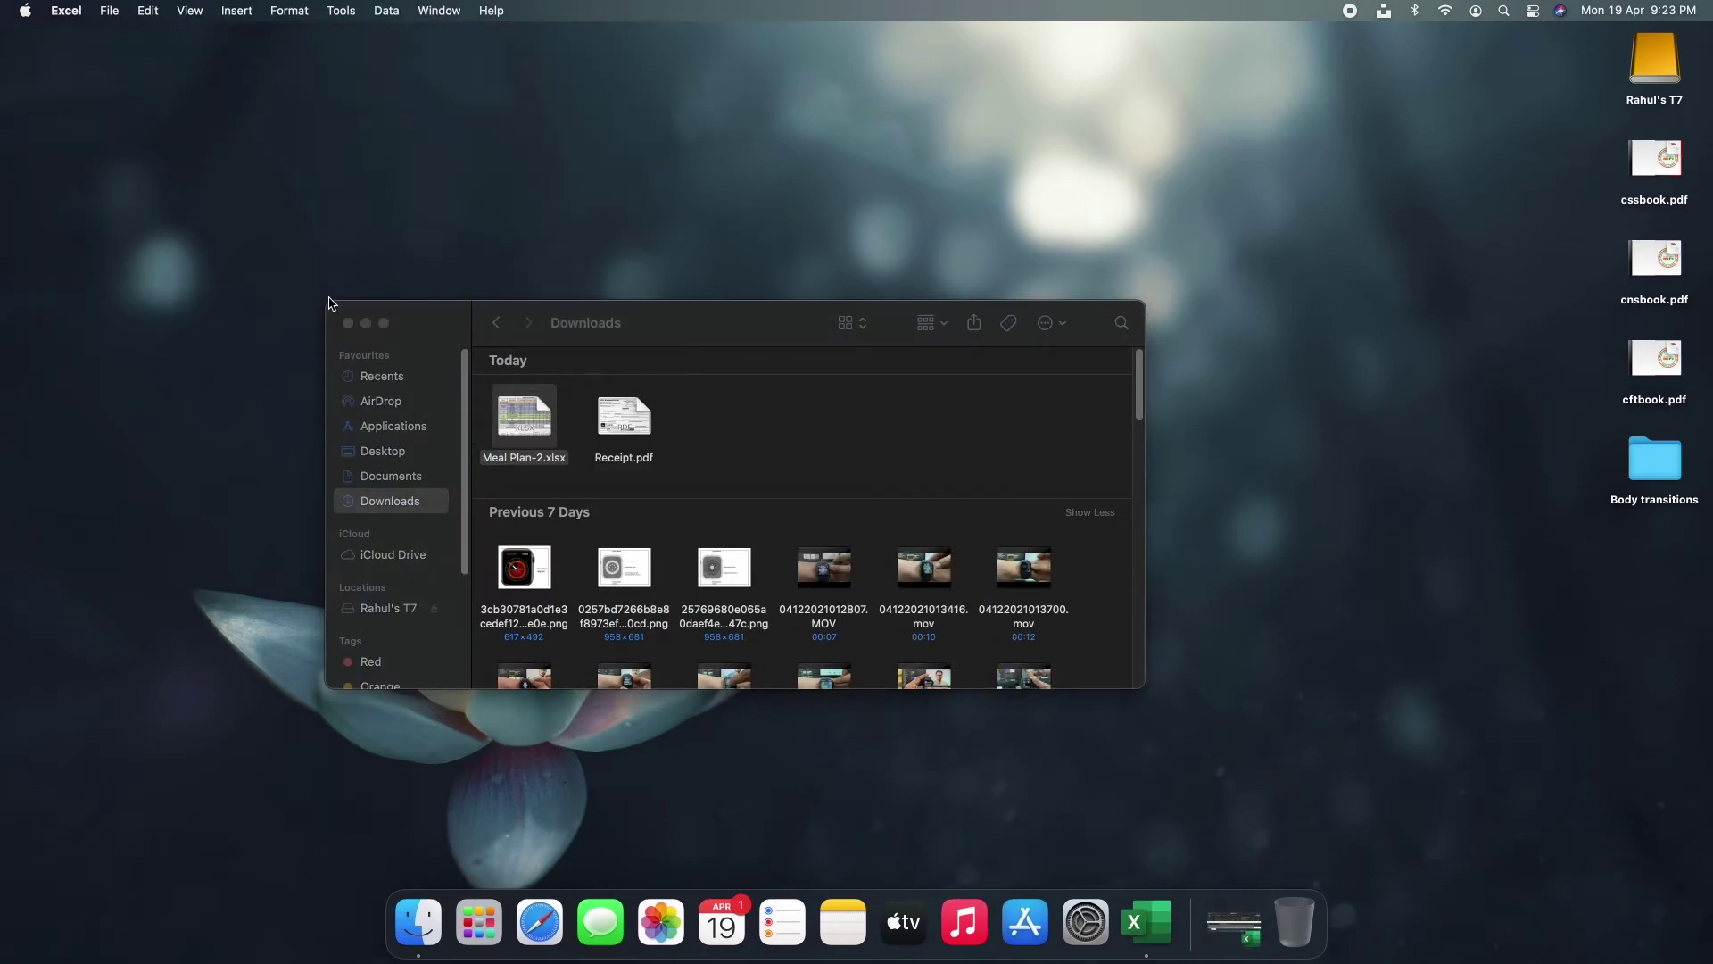
left_click(1243, 924)
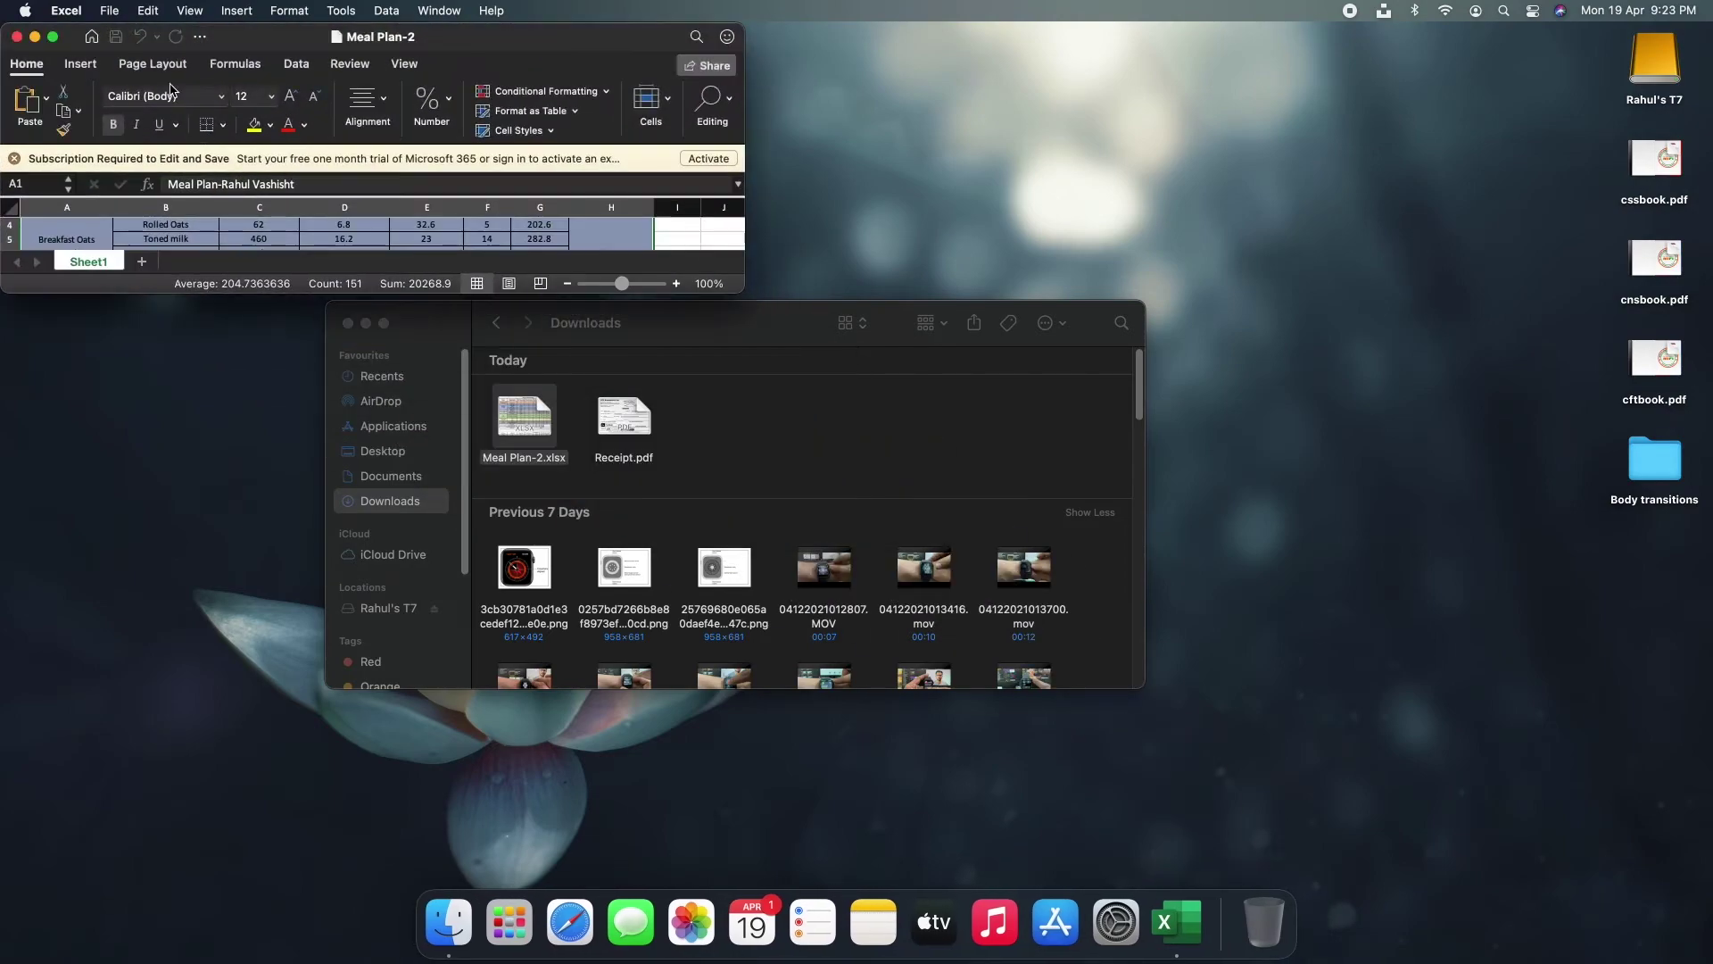
left_click(53, 37)
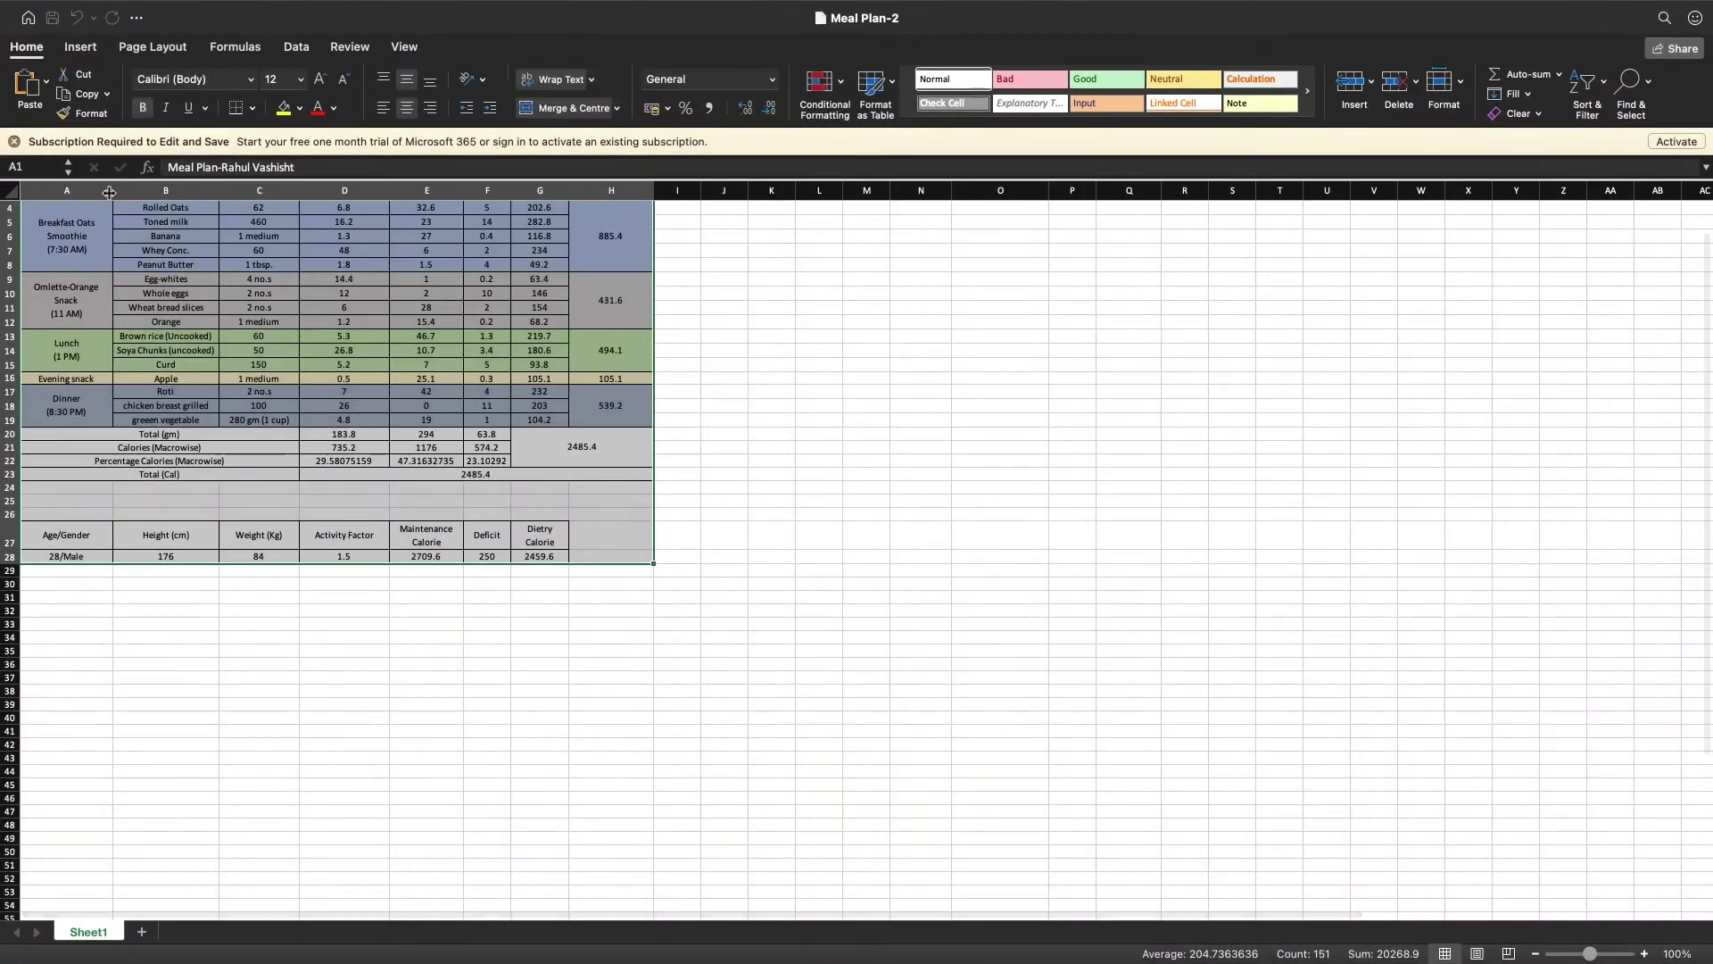
Zoom the sheet to 178%, return to the beginning of the meal table and deselect the highlighted range.
left_click_drag(1589, 955, 1598, 956)
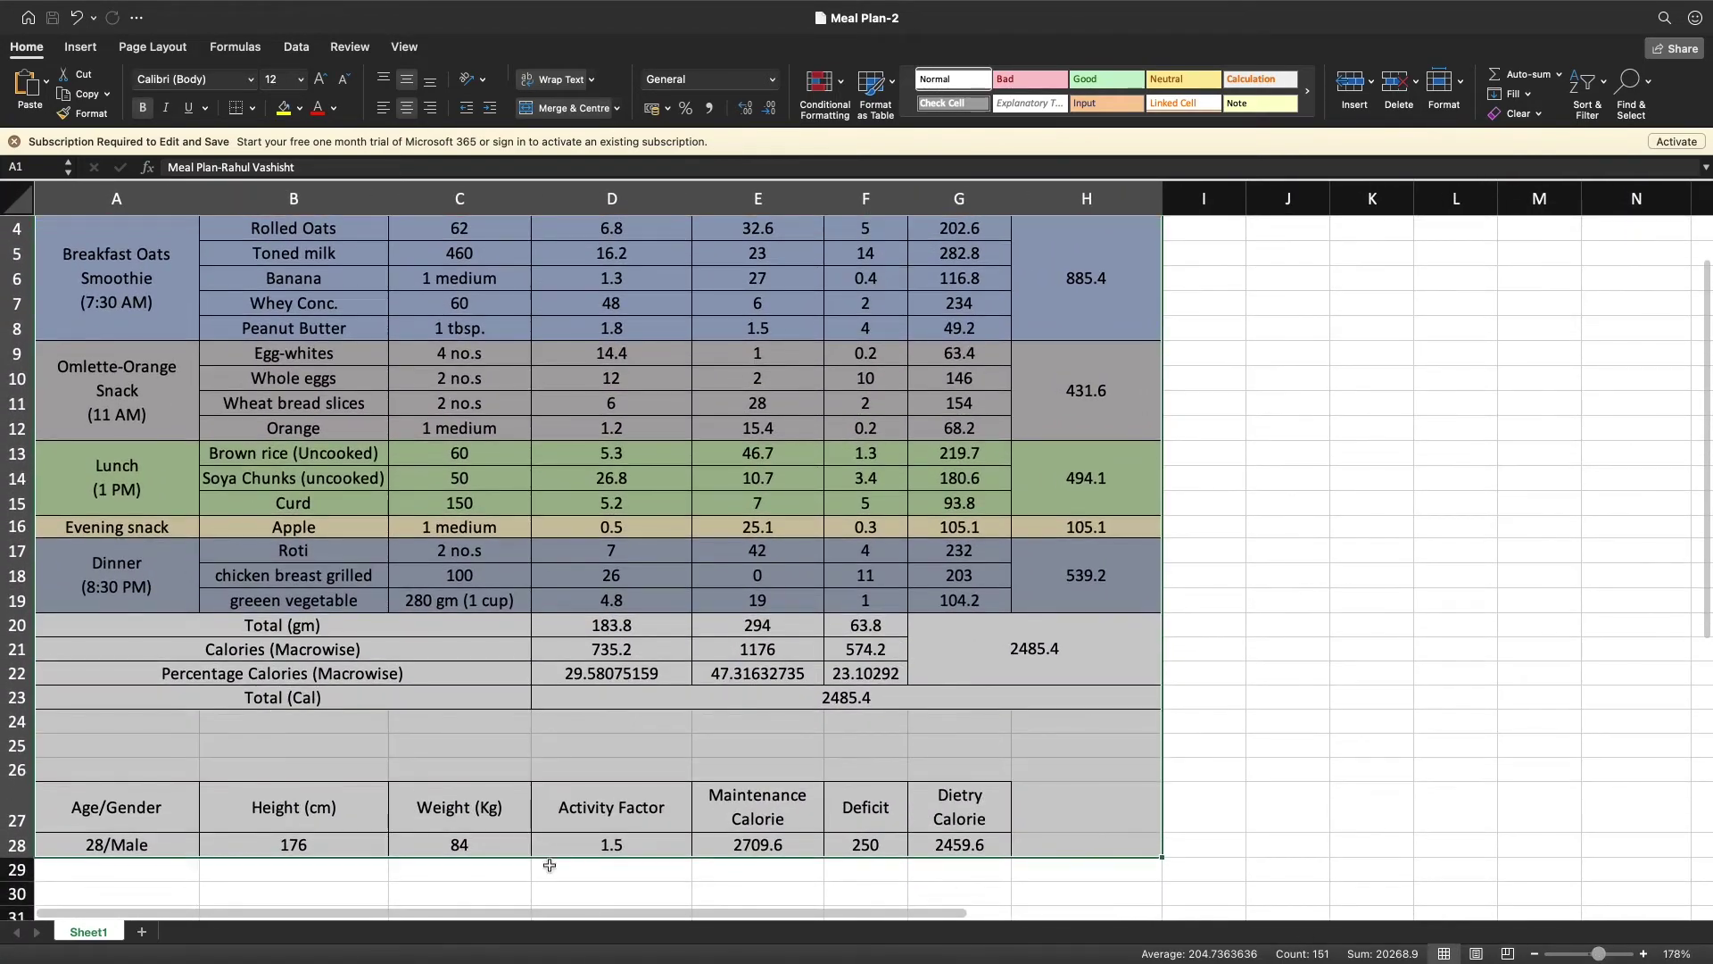
scroll(480, 868, "up", 3)
left_click(675, 724)
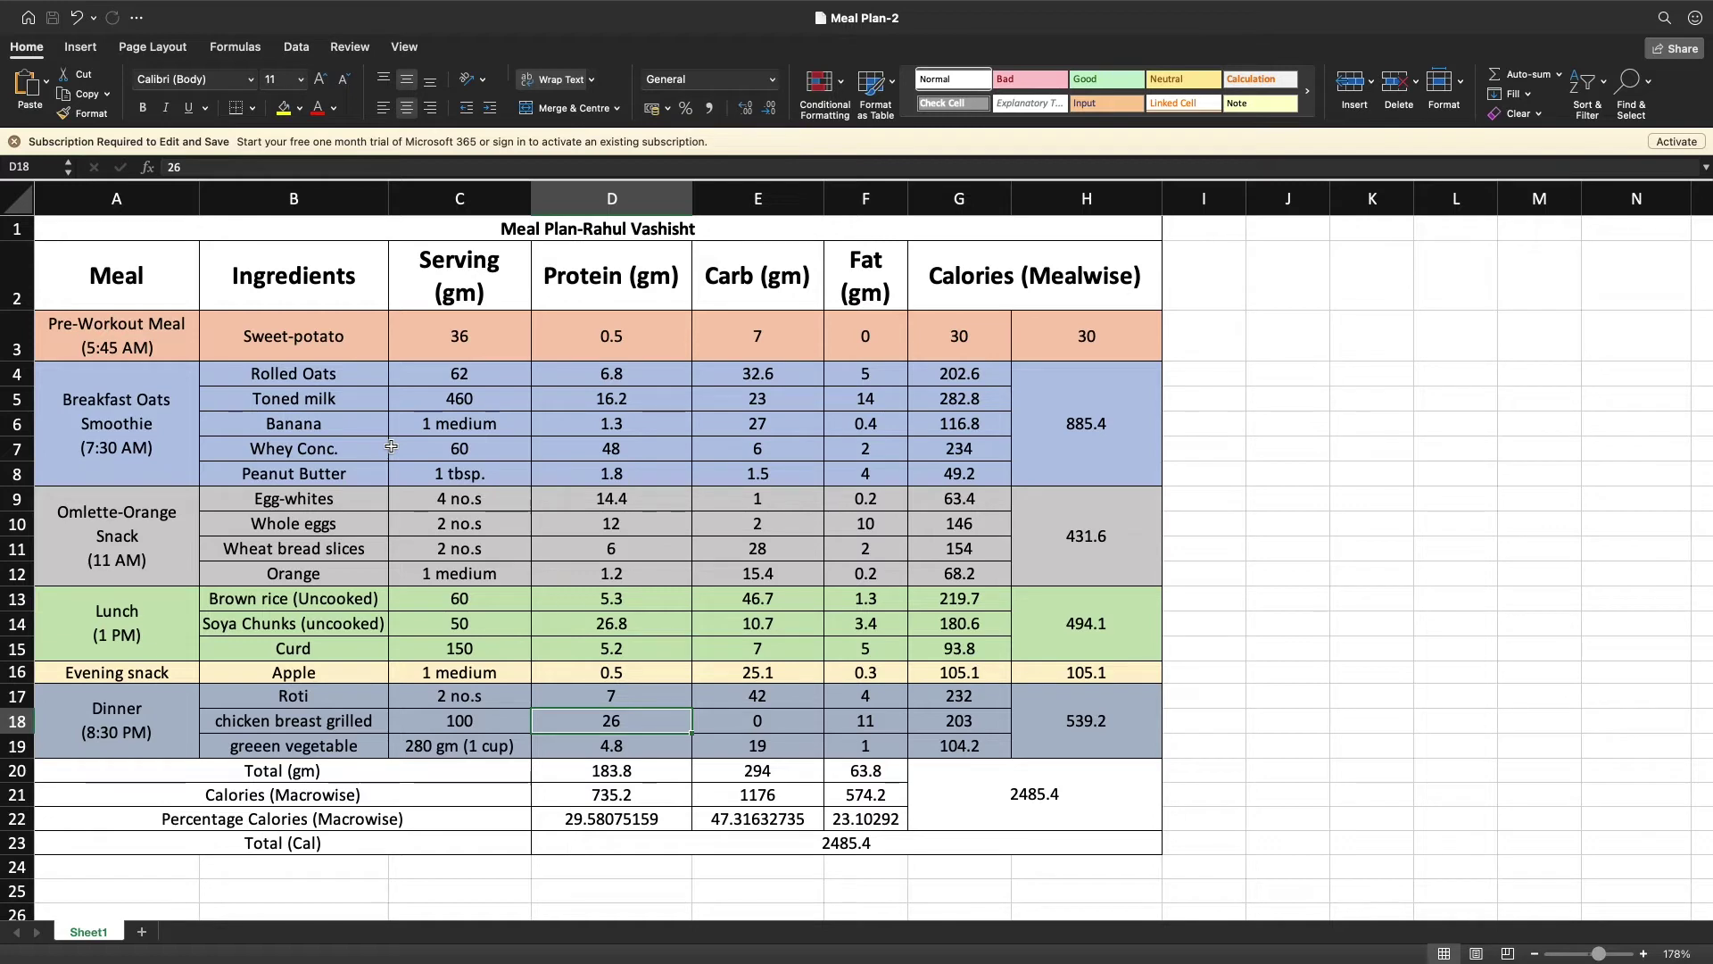
scroll(391, 446, "down", 1)
scroll(391, 447, "up", 1)
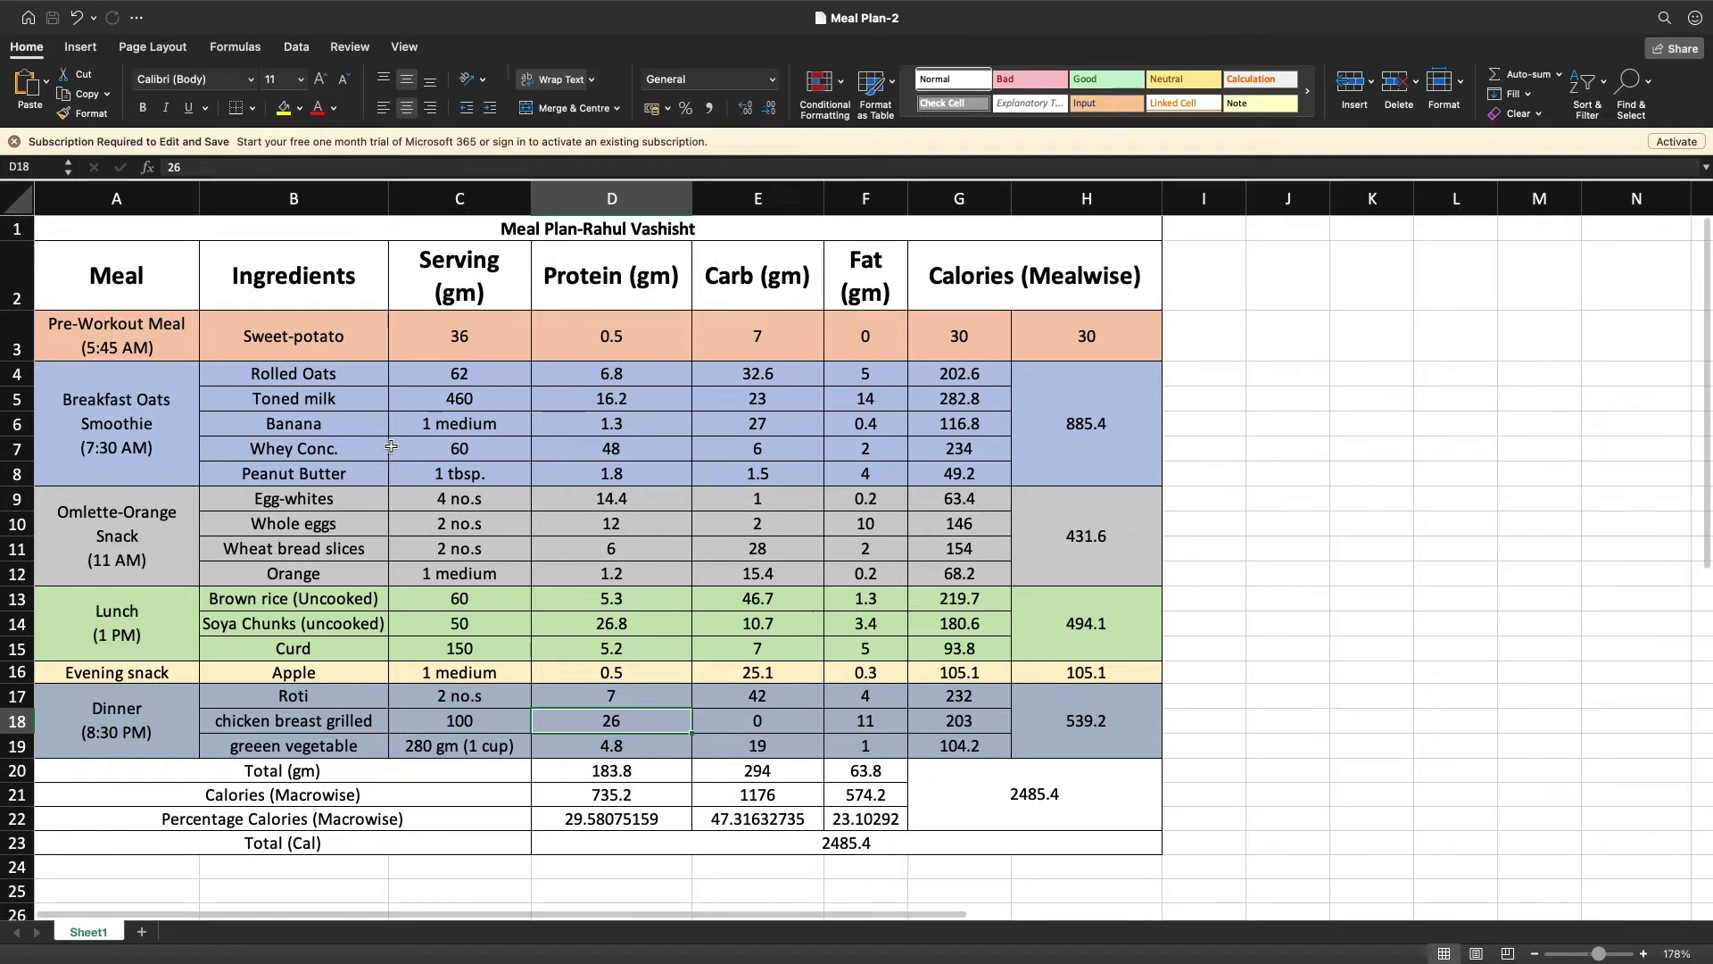
Examine the Maintenance Calorie formula in E28, leaving the cell without keeping any edit.
scroll(391, 447, "down", 5)
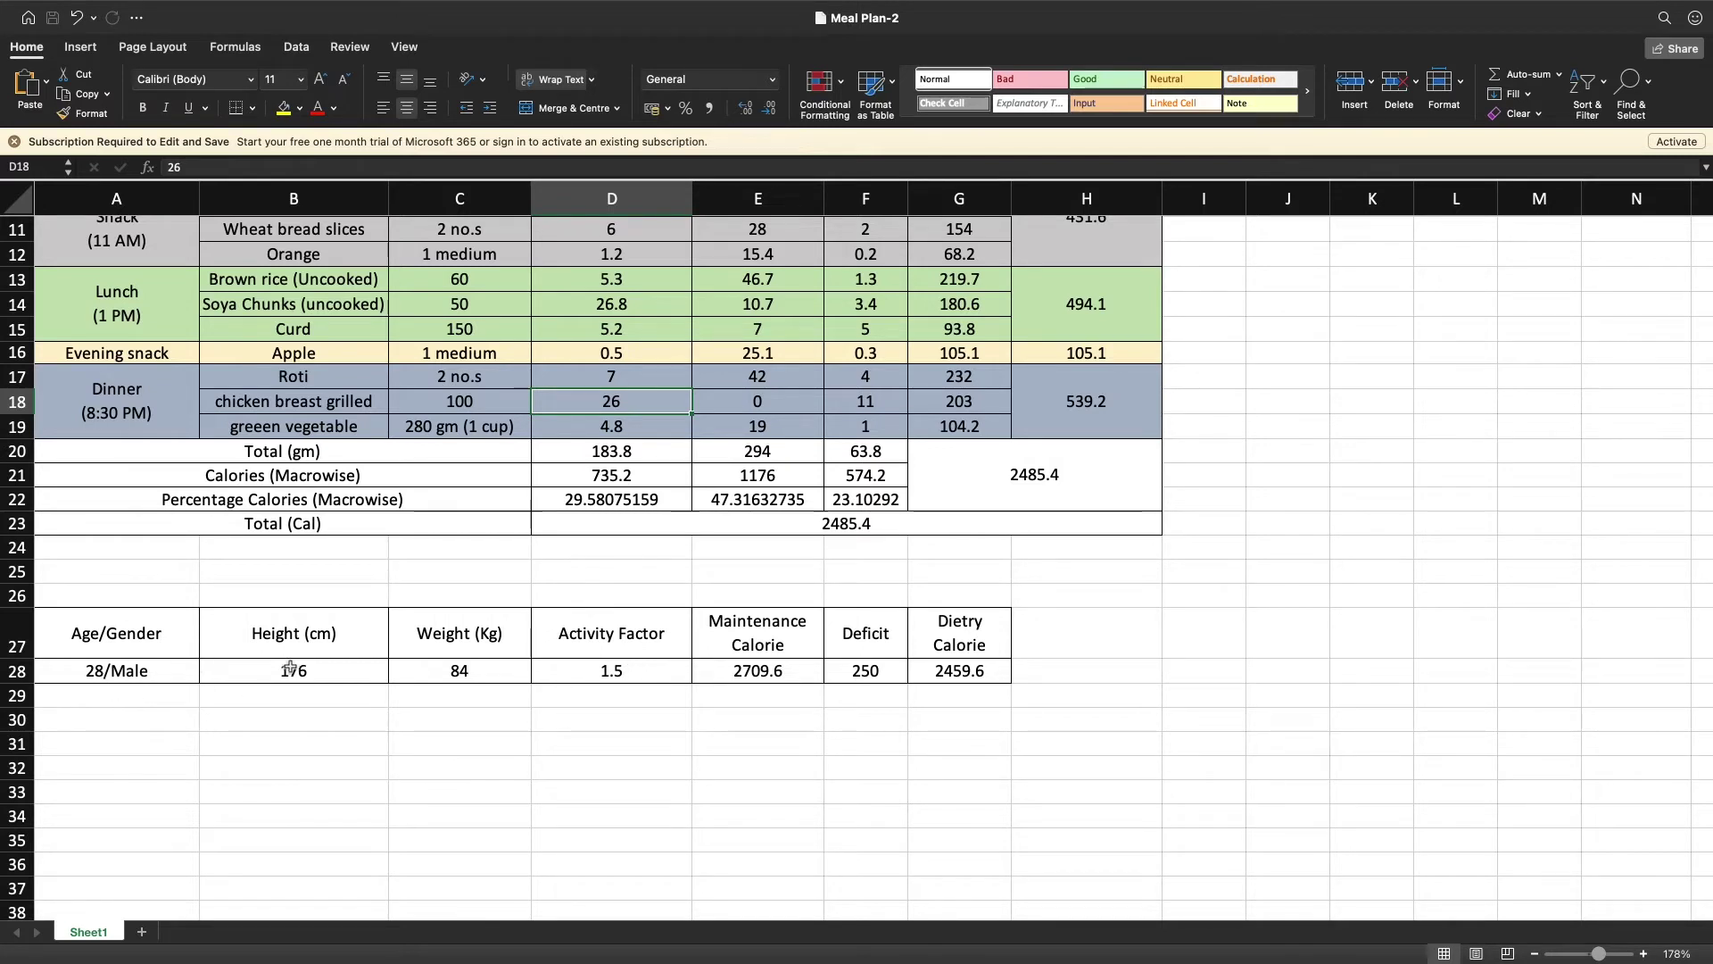
left_click(763, 675)
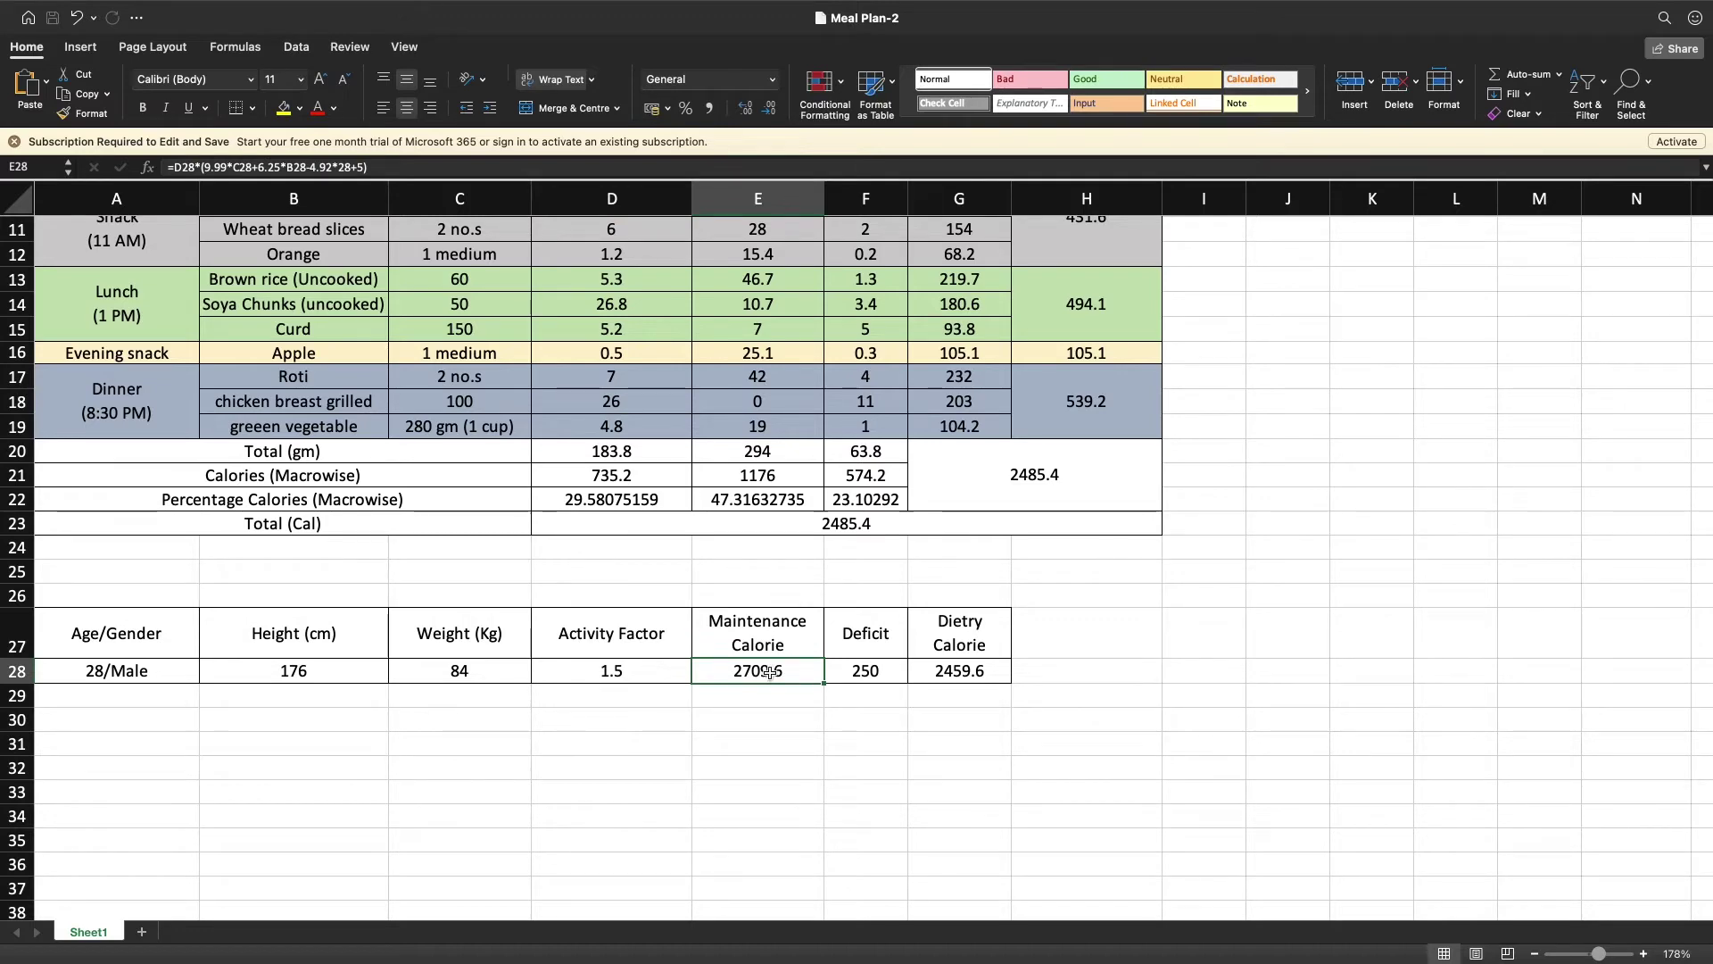
left_click(382, 166)
left_click_drag(382, 166, 147, 167)
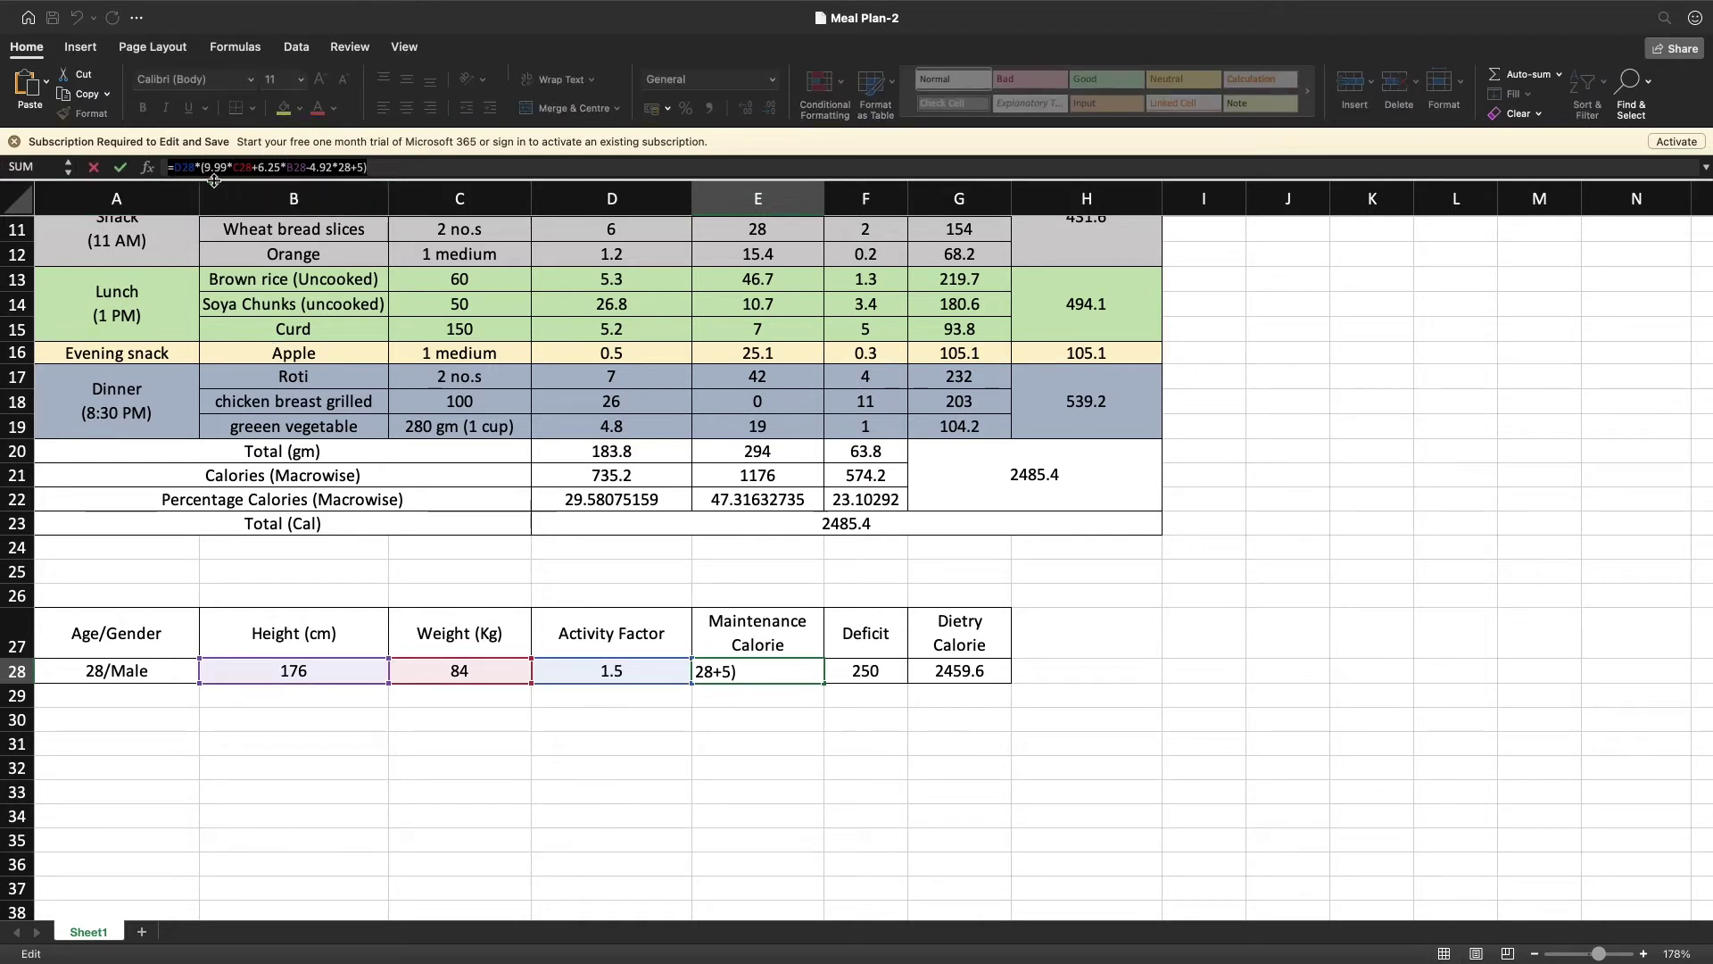
left_click(775, 721)
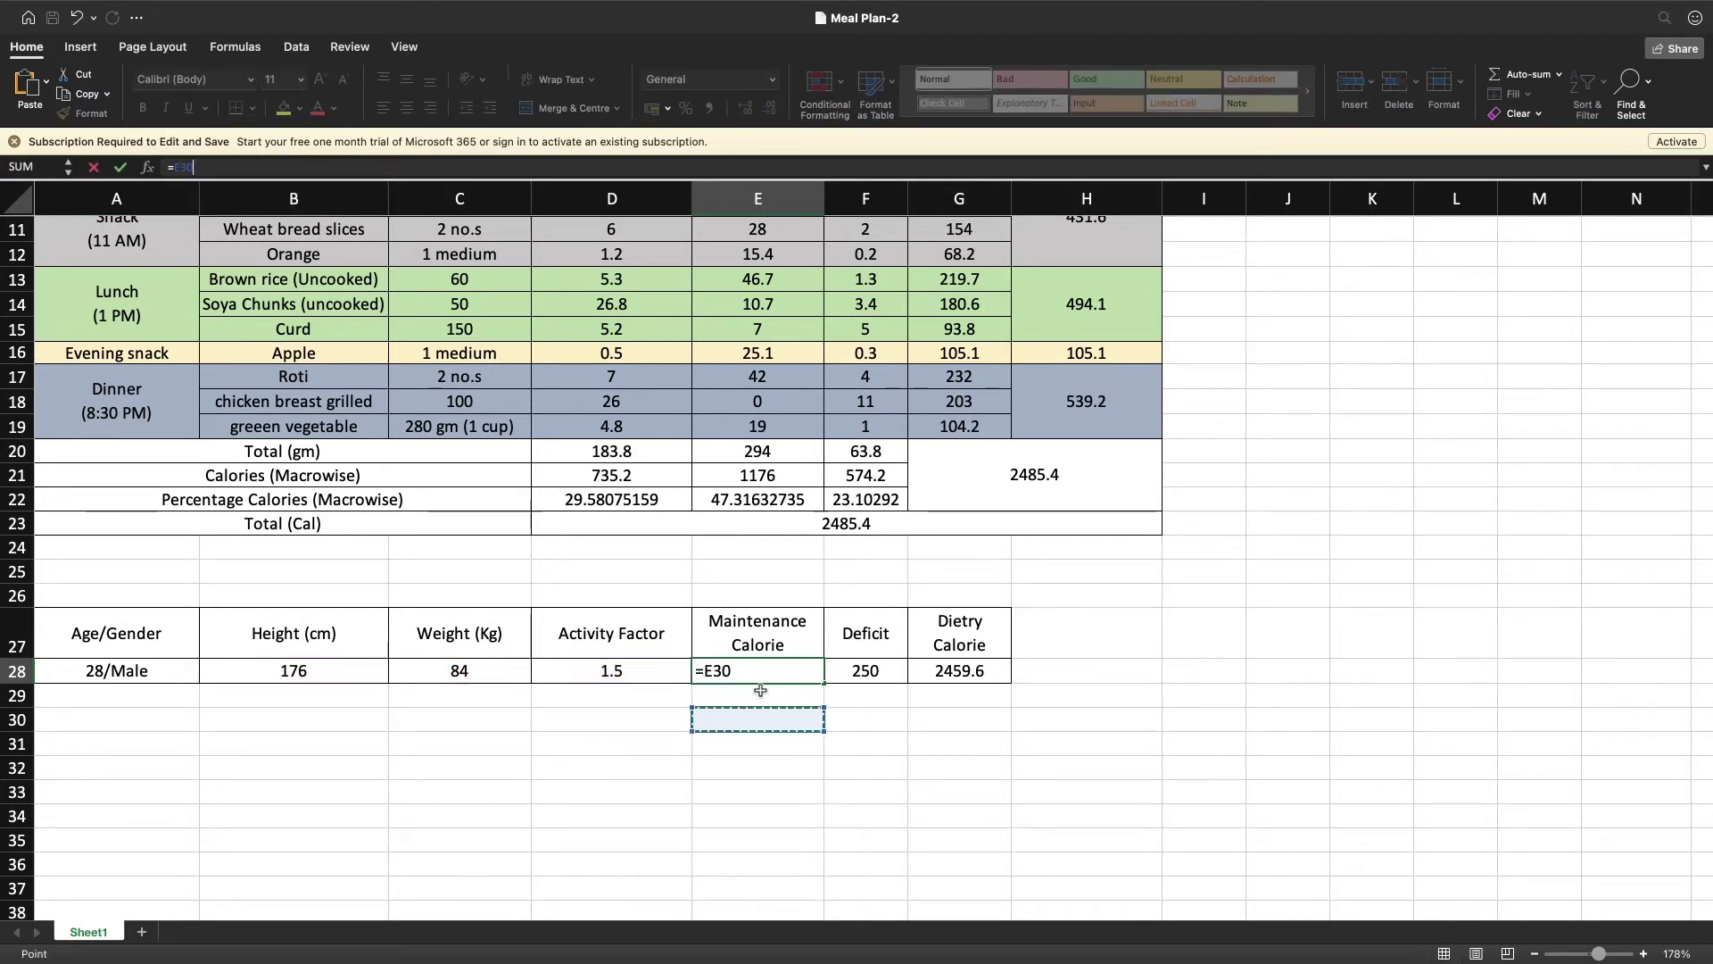
key("Escape")
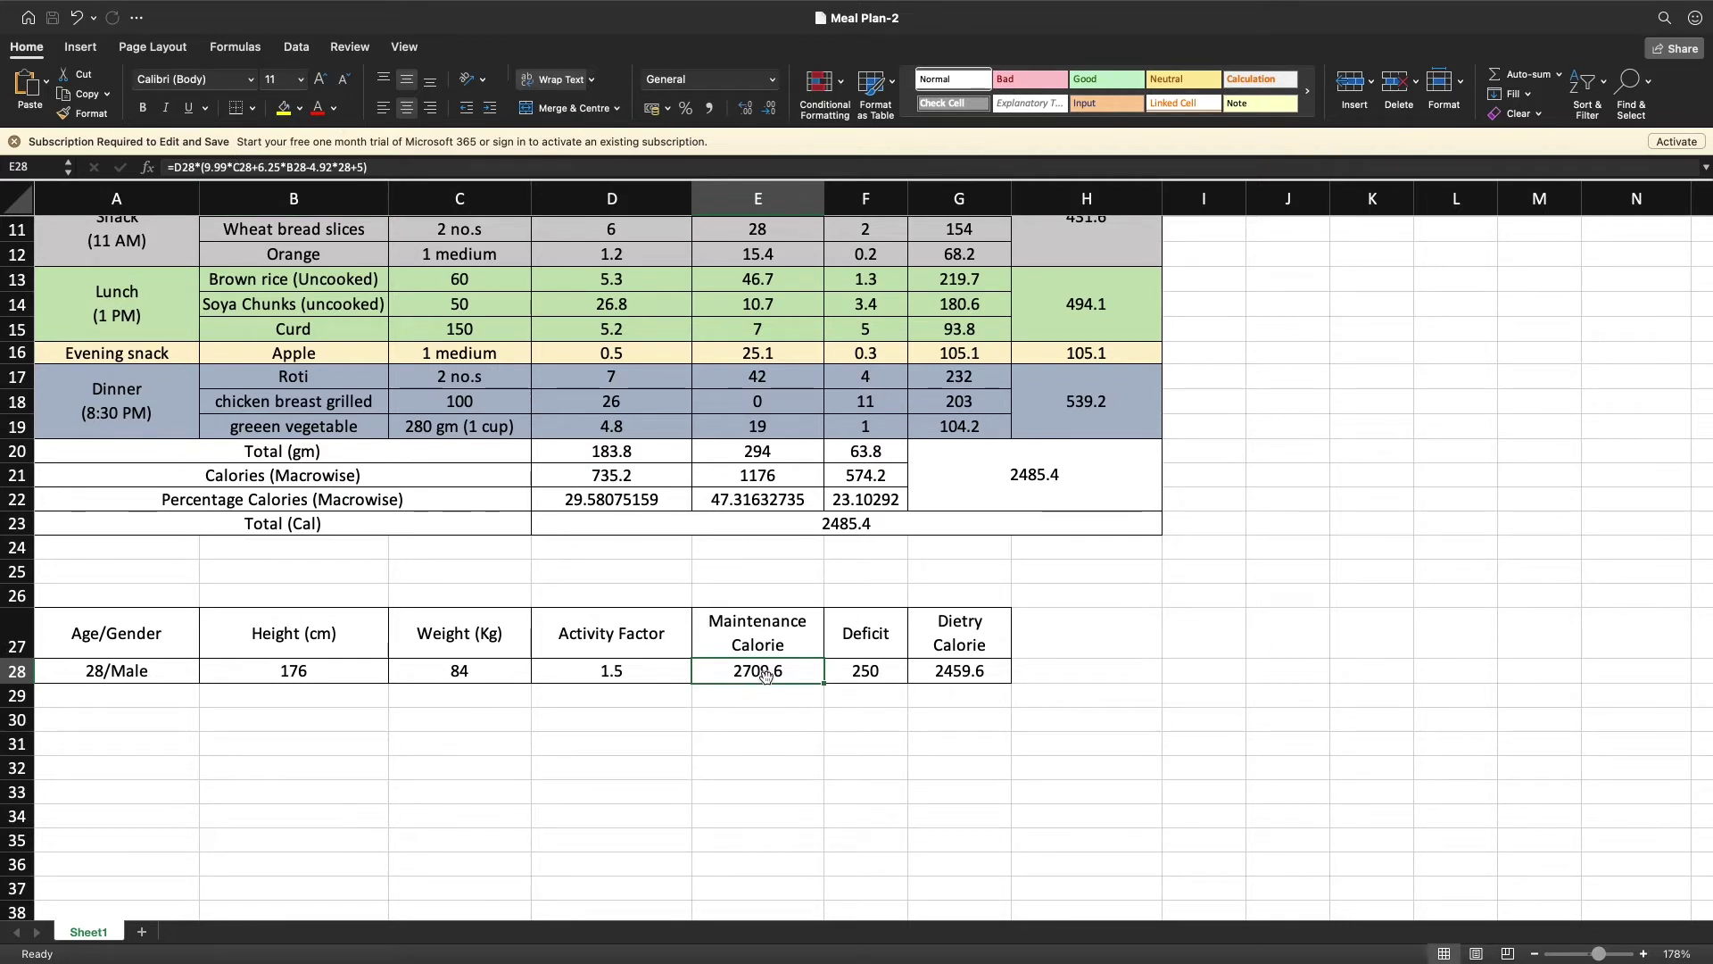
Review the Deficit cell and the Dietry Calorie formula in row 28 alongside the Maintenance Calorie cell.
left_click(882, 671)
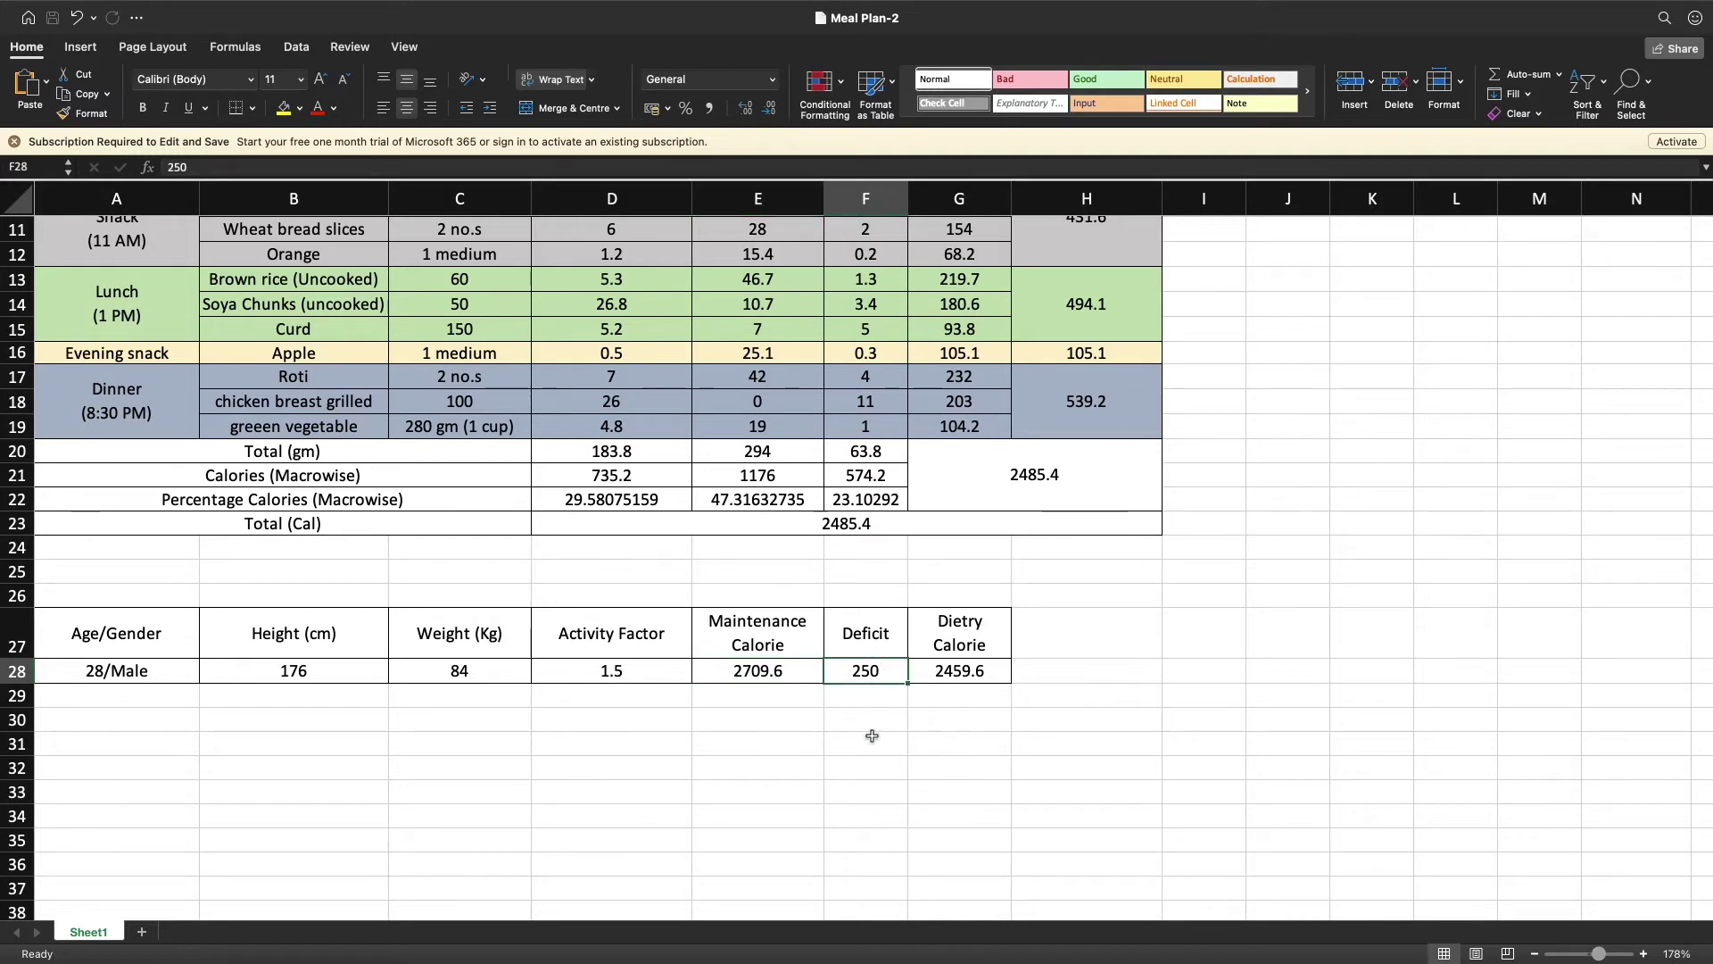
left_click(937, 678)
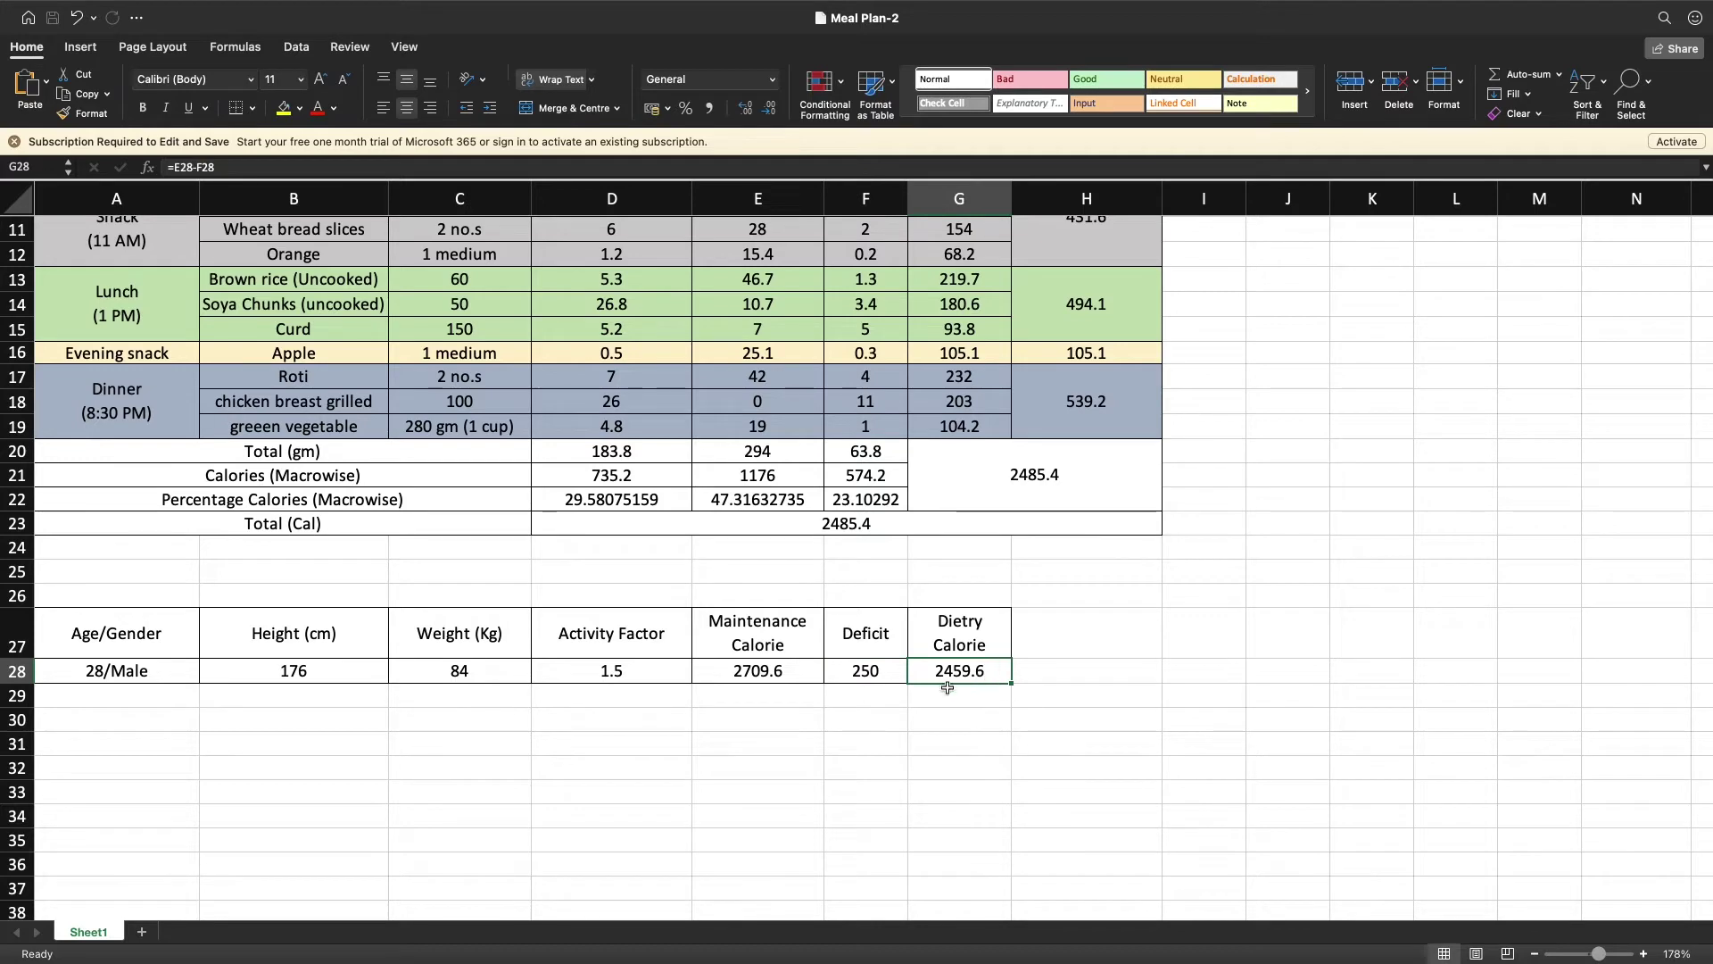
left_click(771, 670)
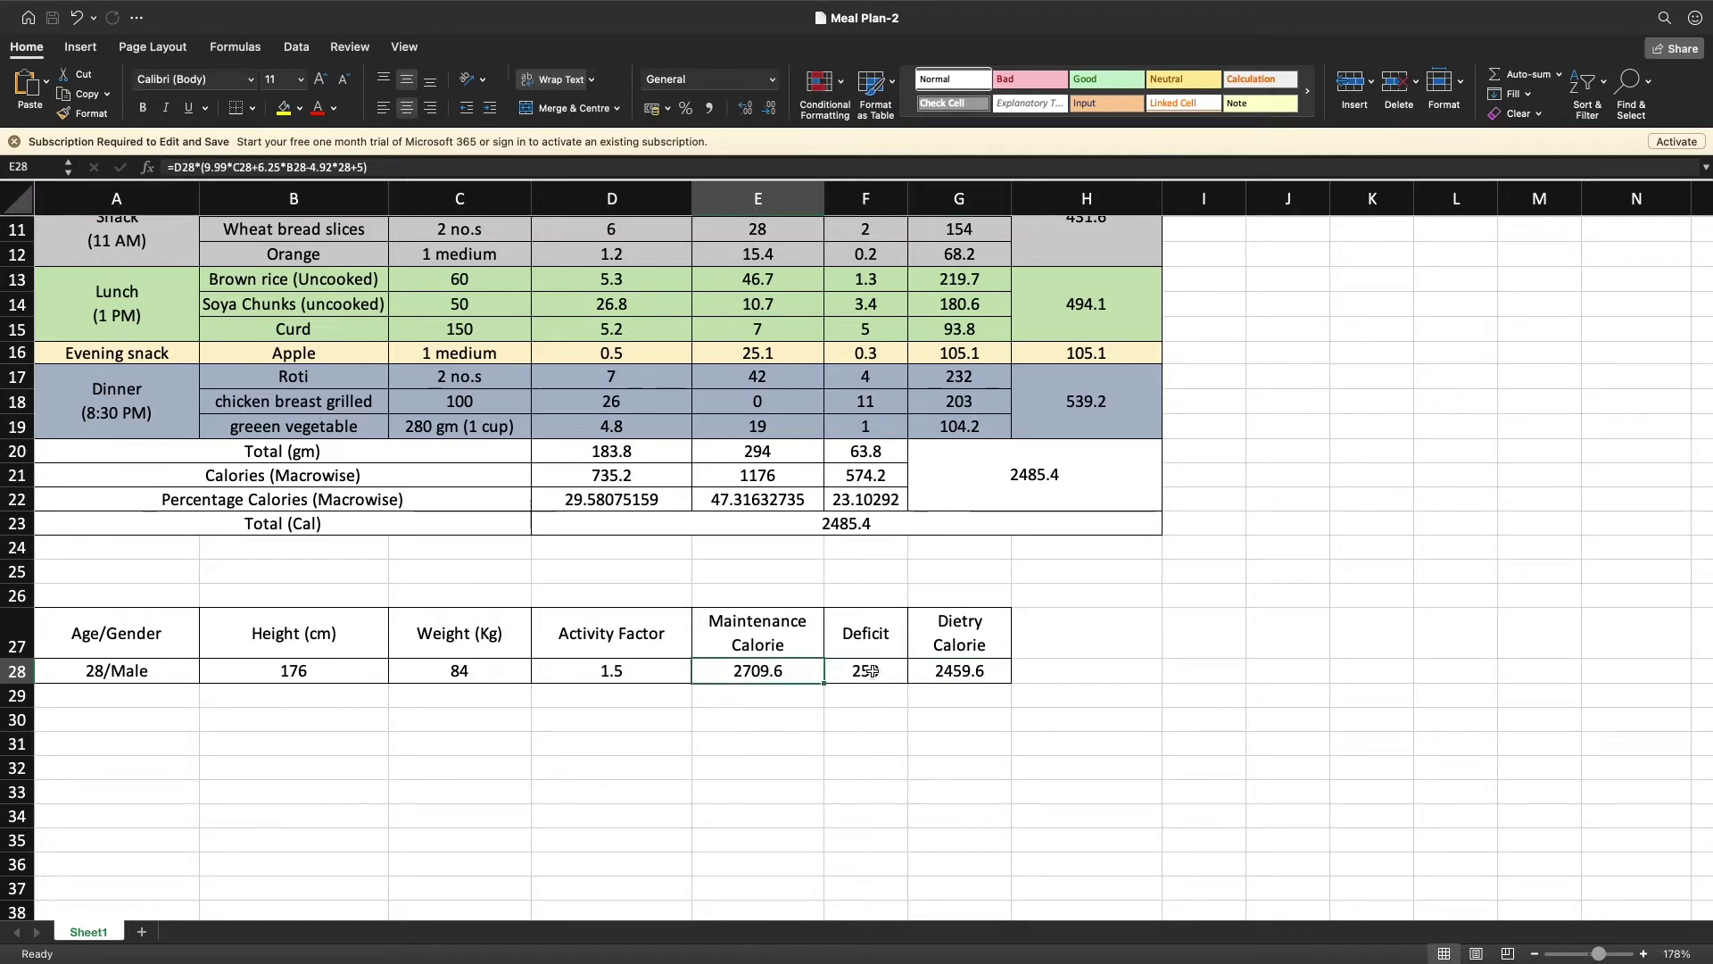
left_click(872, 672)
left_click(991, 671)
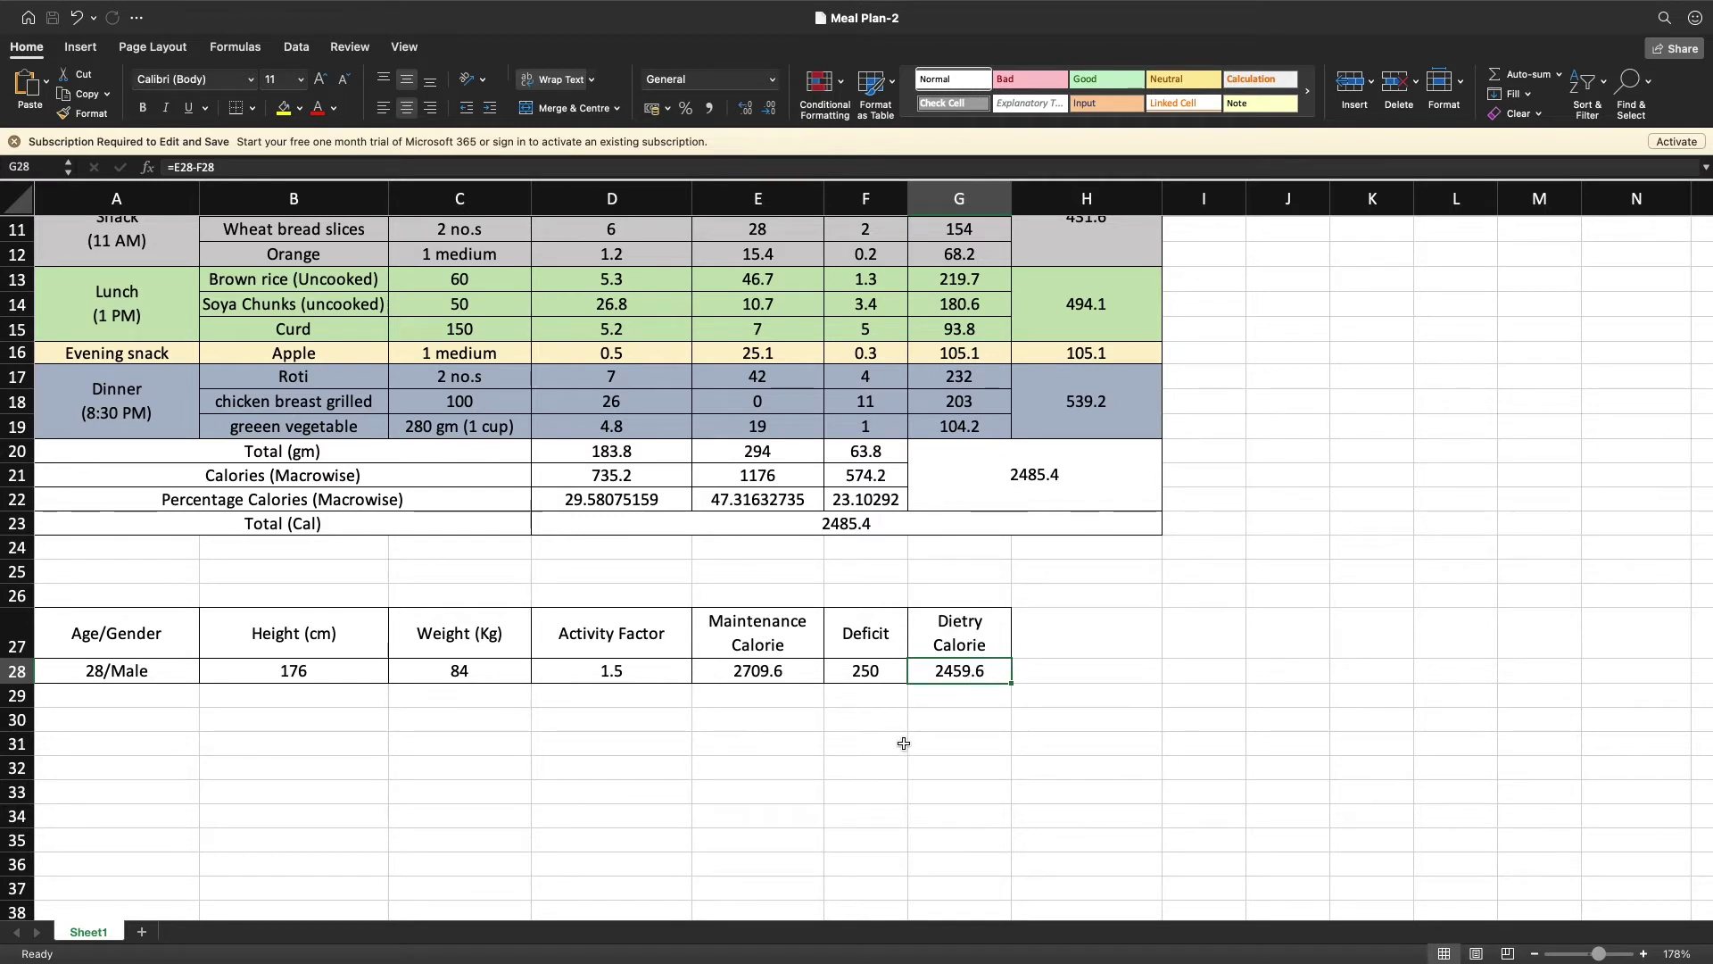
left_click(872, 675)
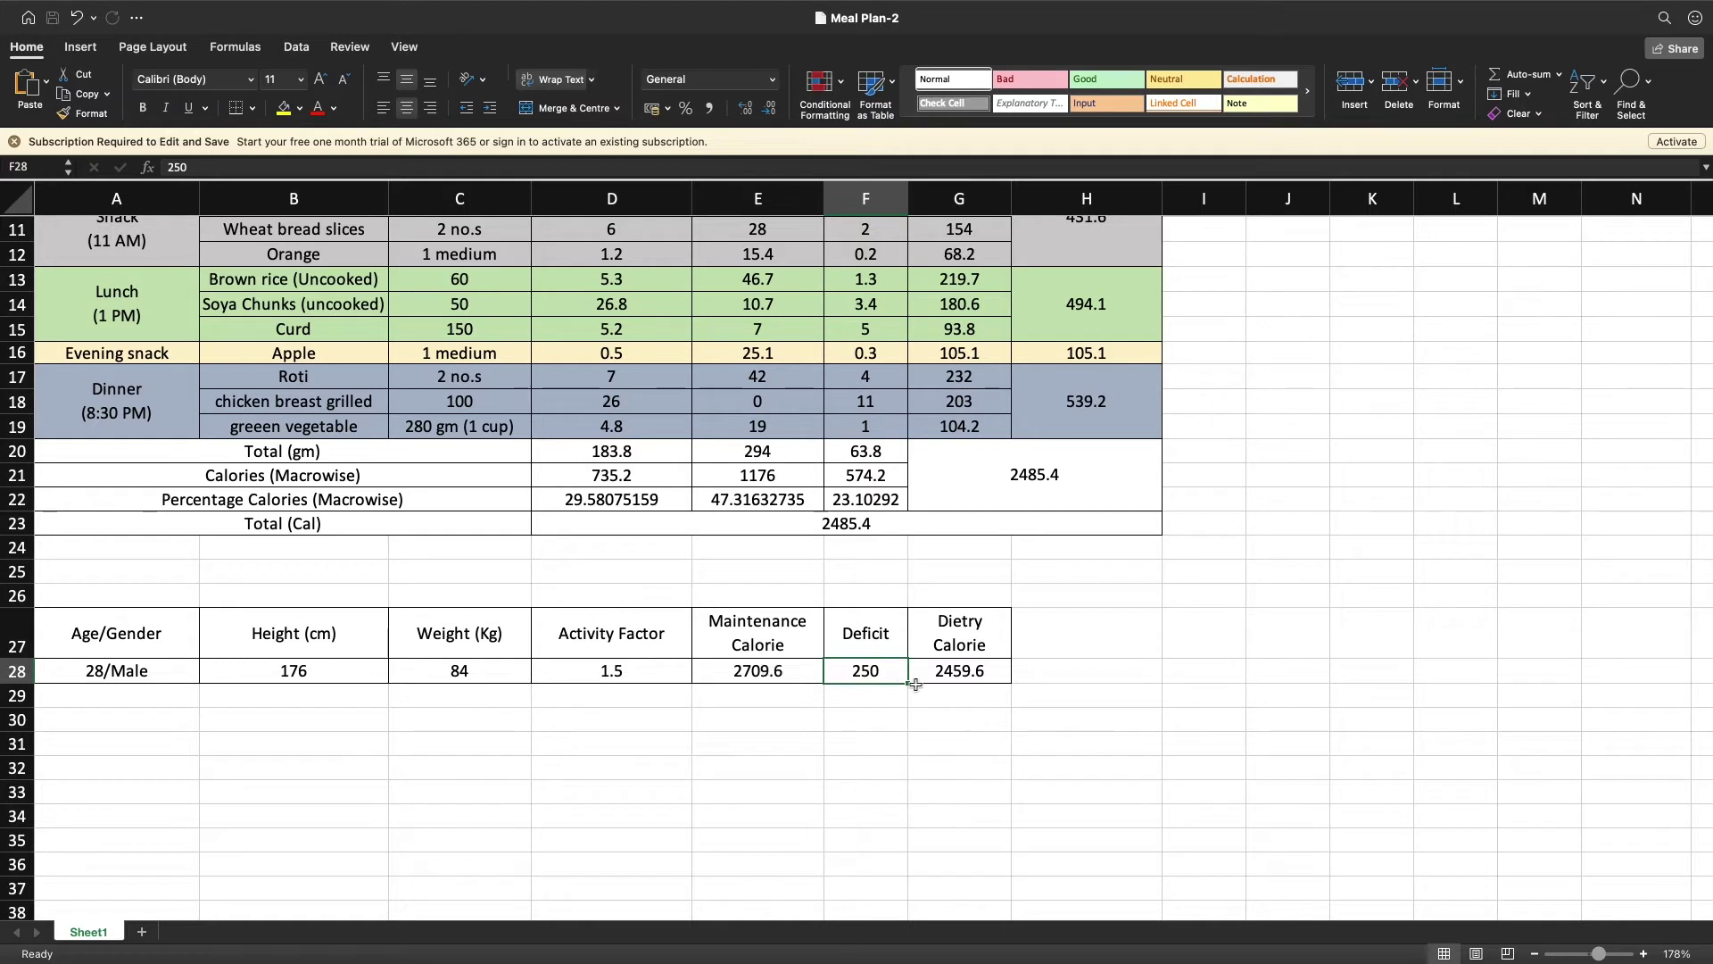
left_click_drag(912, 684, 956, 678)
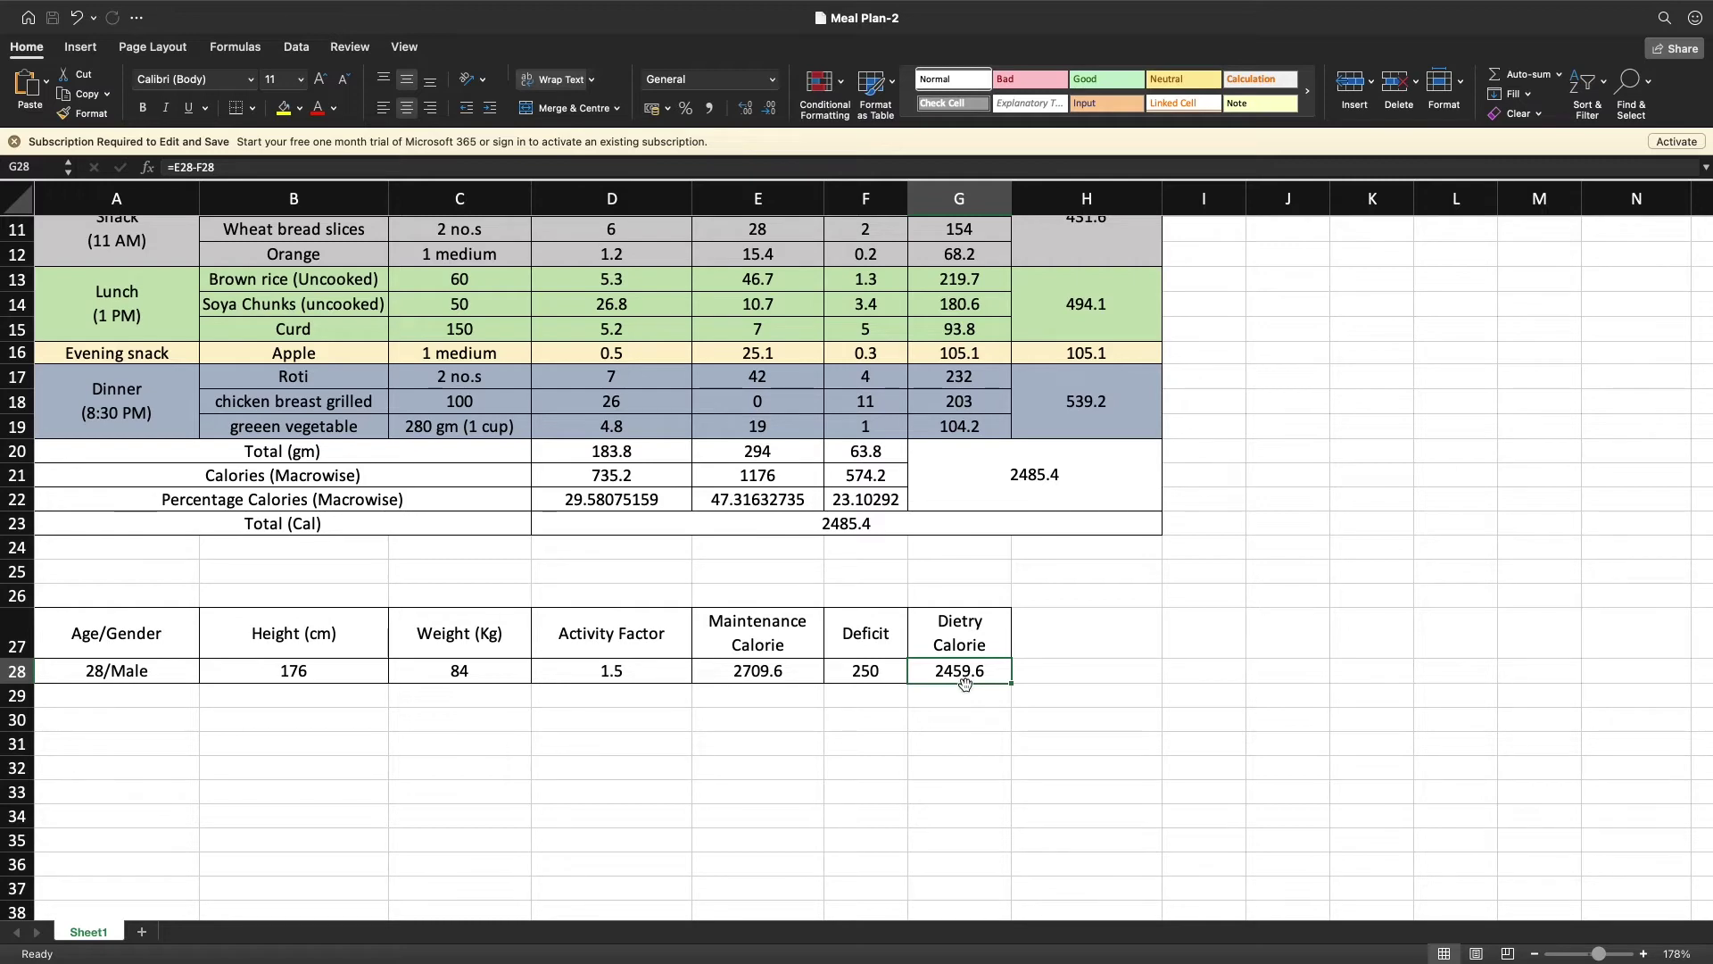
Review the Breakfast Oats Smoothie ingredients and their serving amounts in the meal table.
scroll(965, 683, "up", 4)
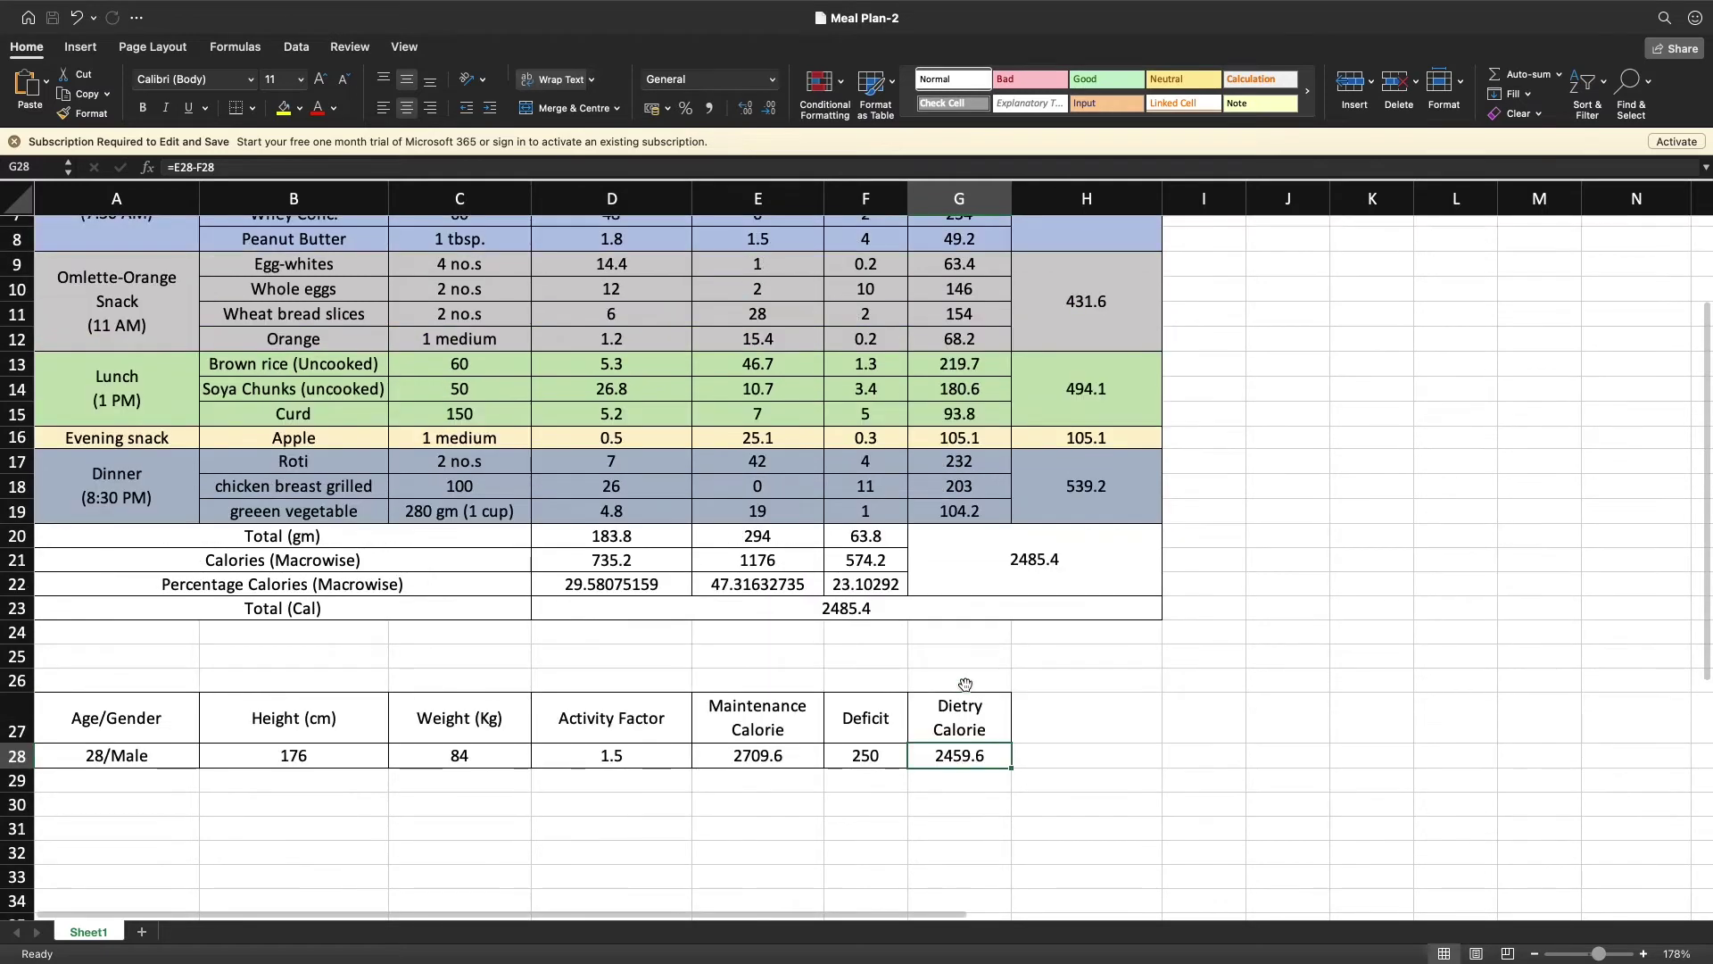
scroll(965, 684, "up", 1)
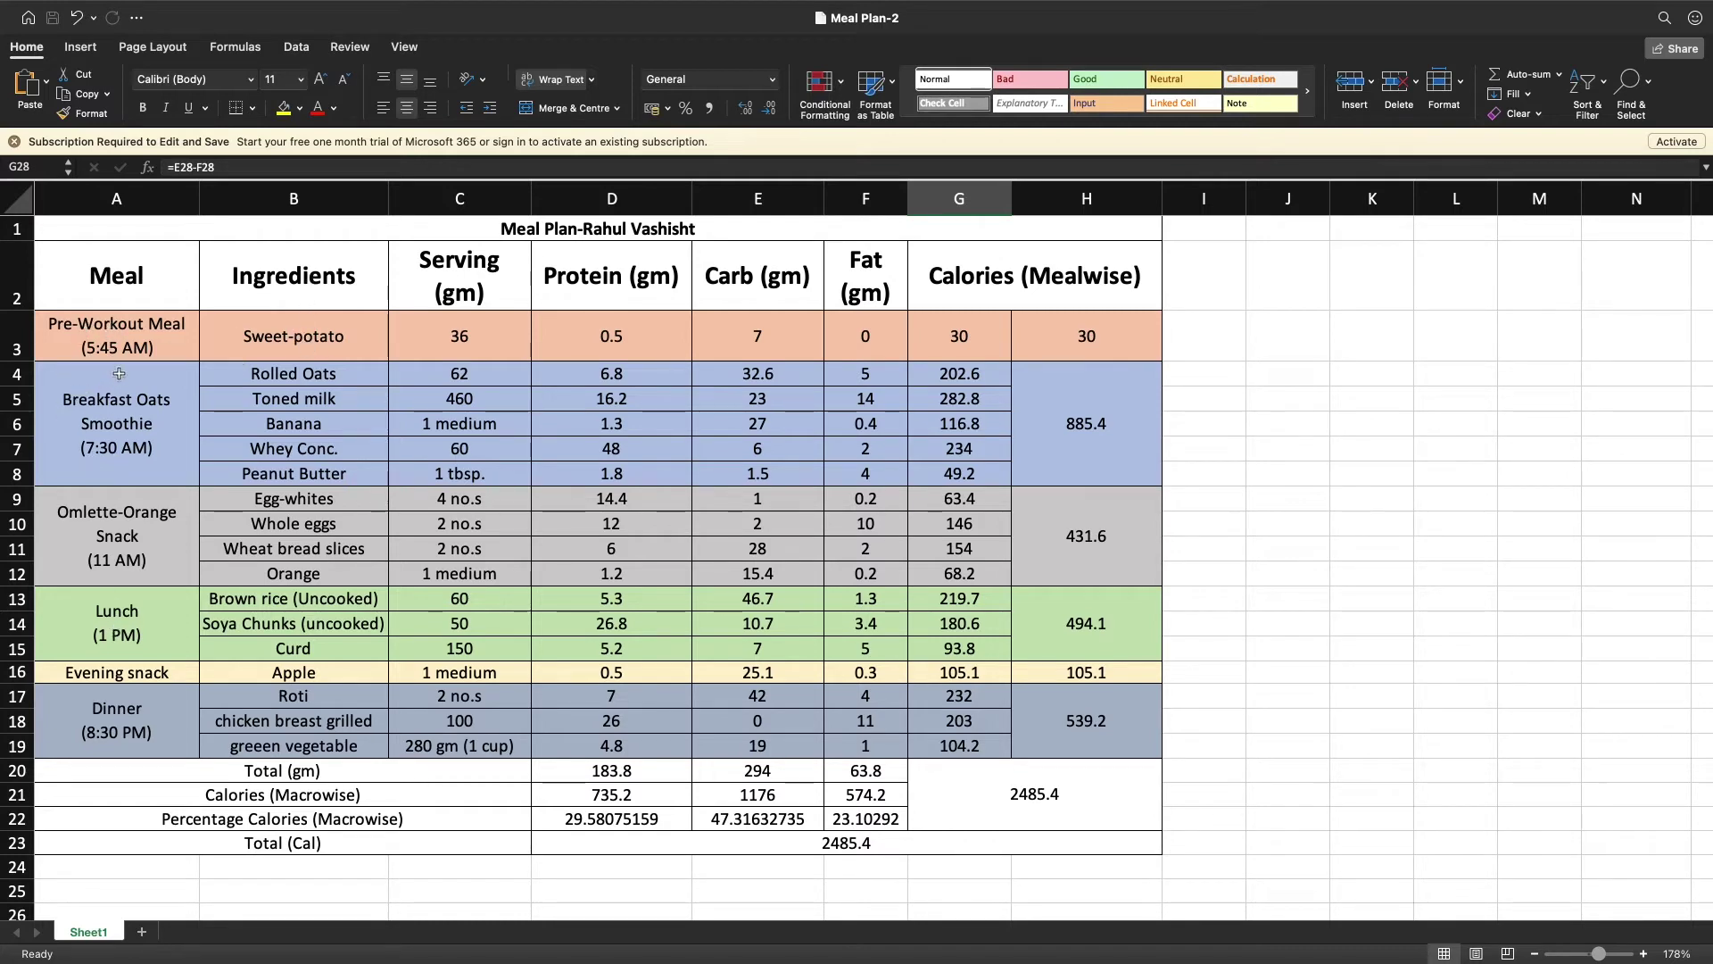
left_click(115, 415)
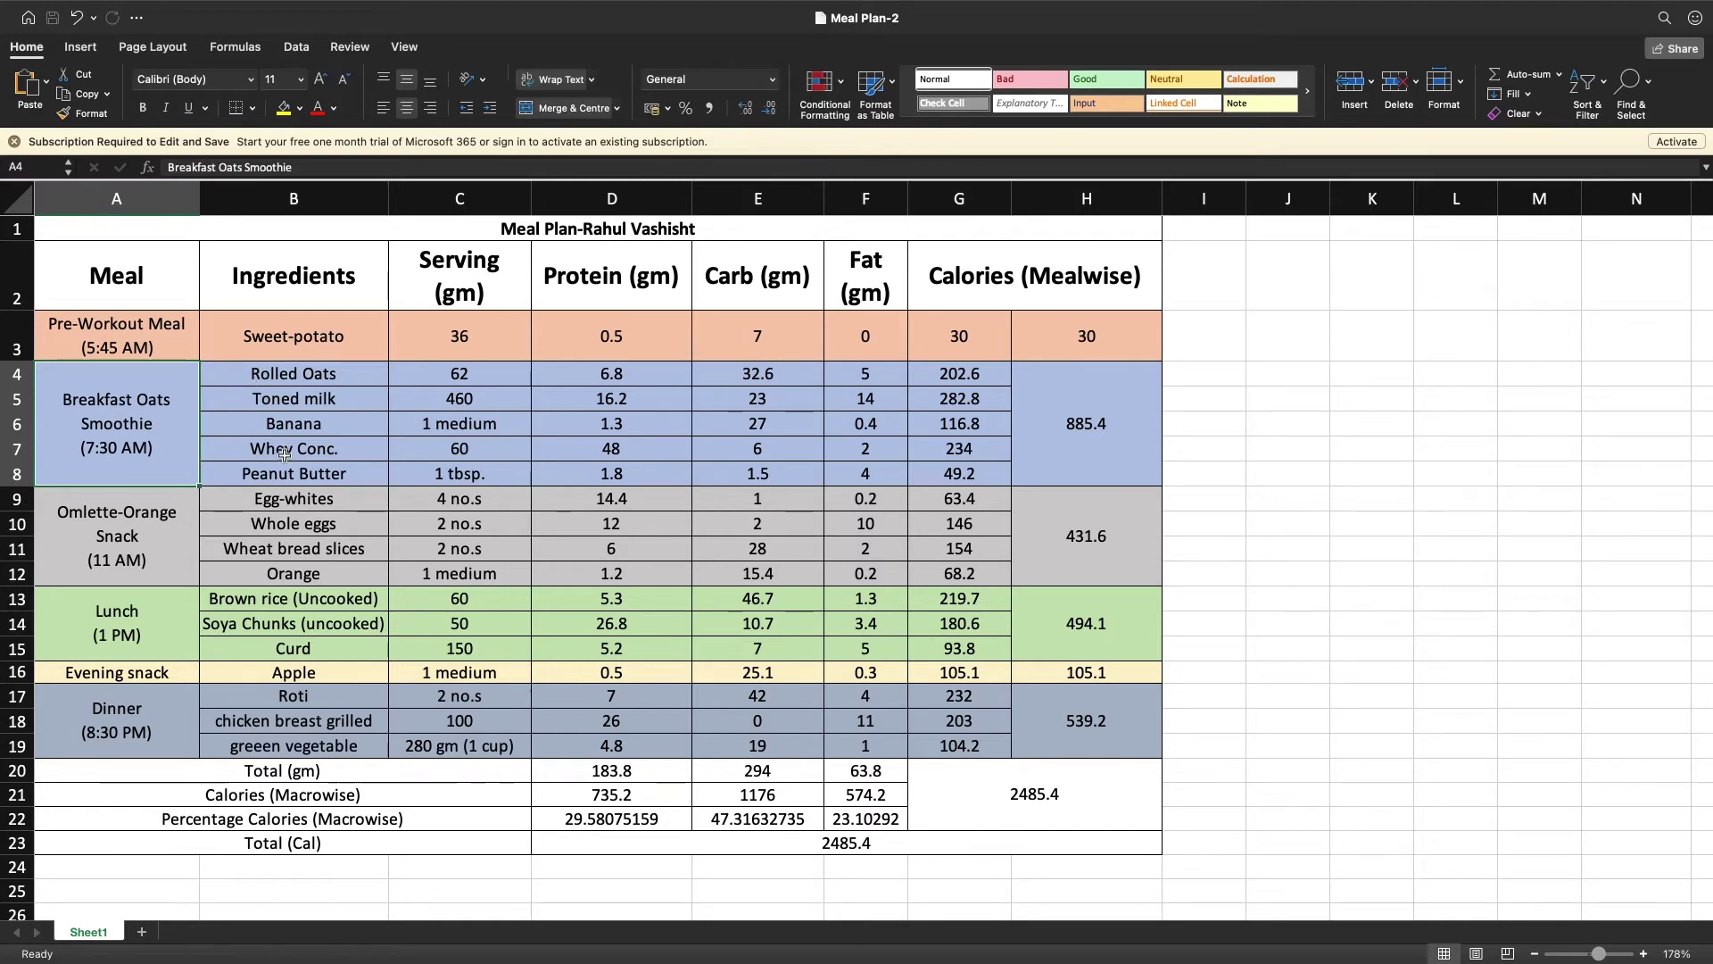
left_click(304, 421)
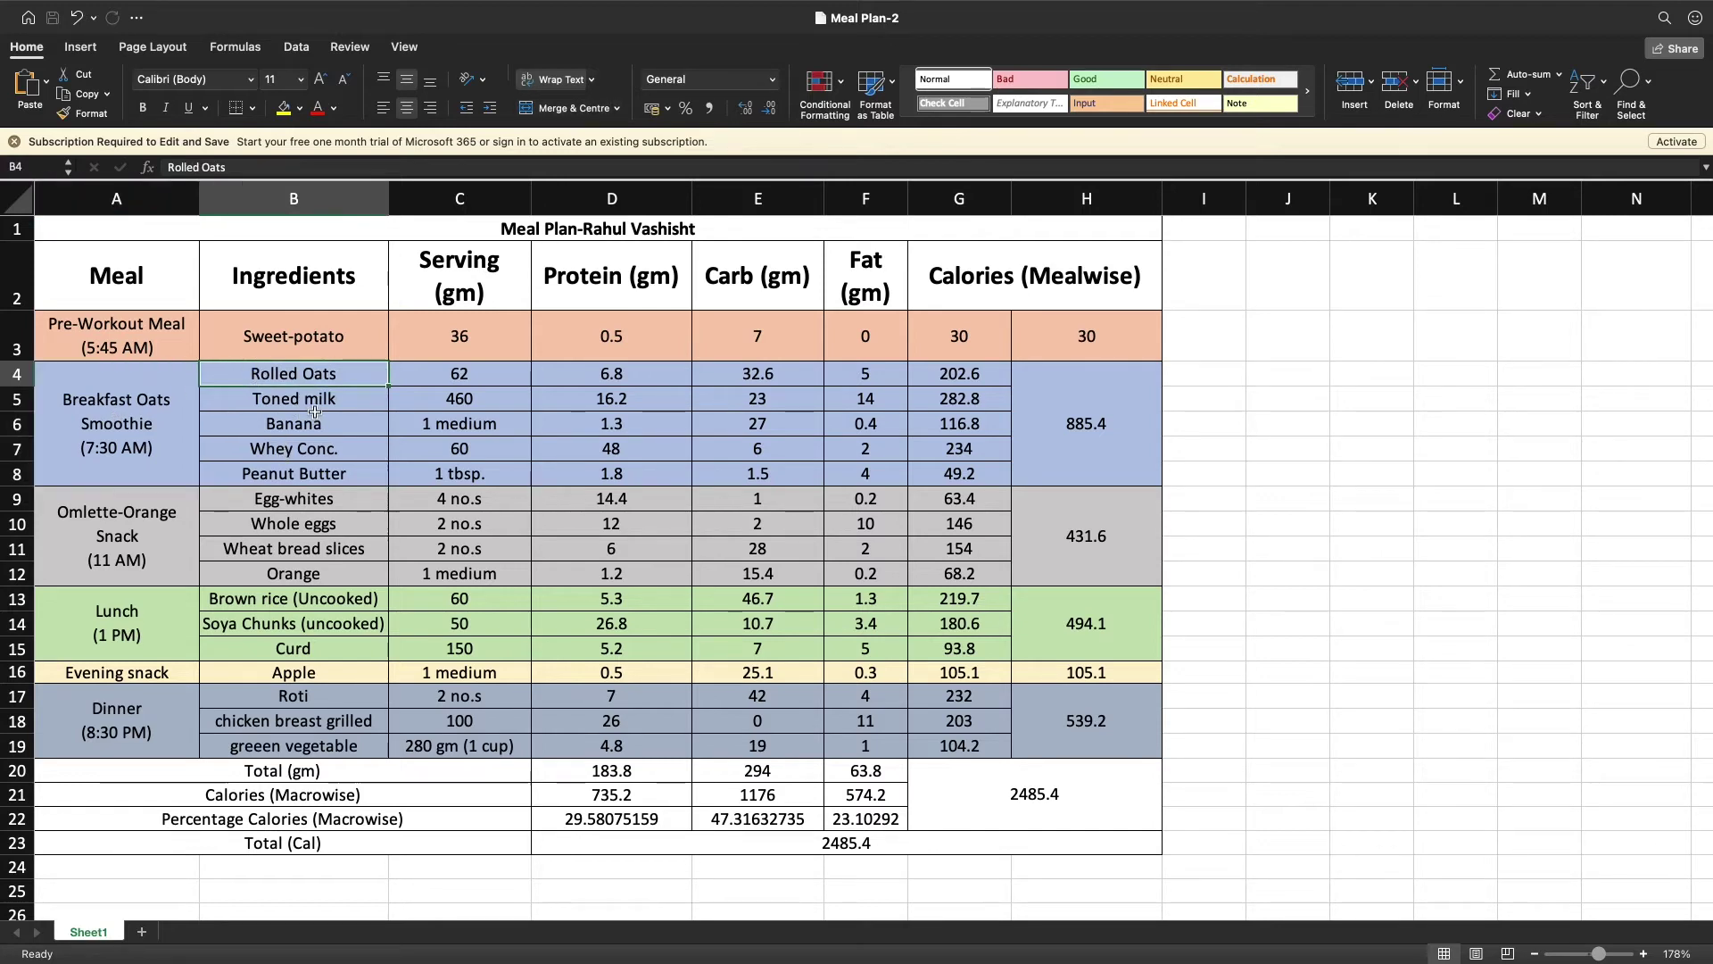
left_click(308, 457)
left_click(310, 474)
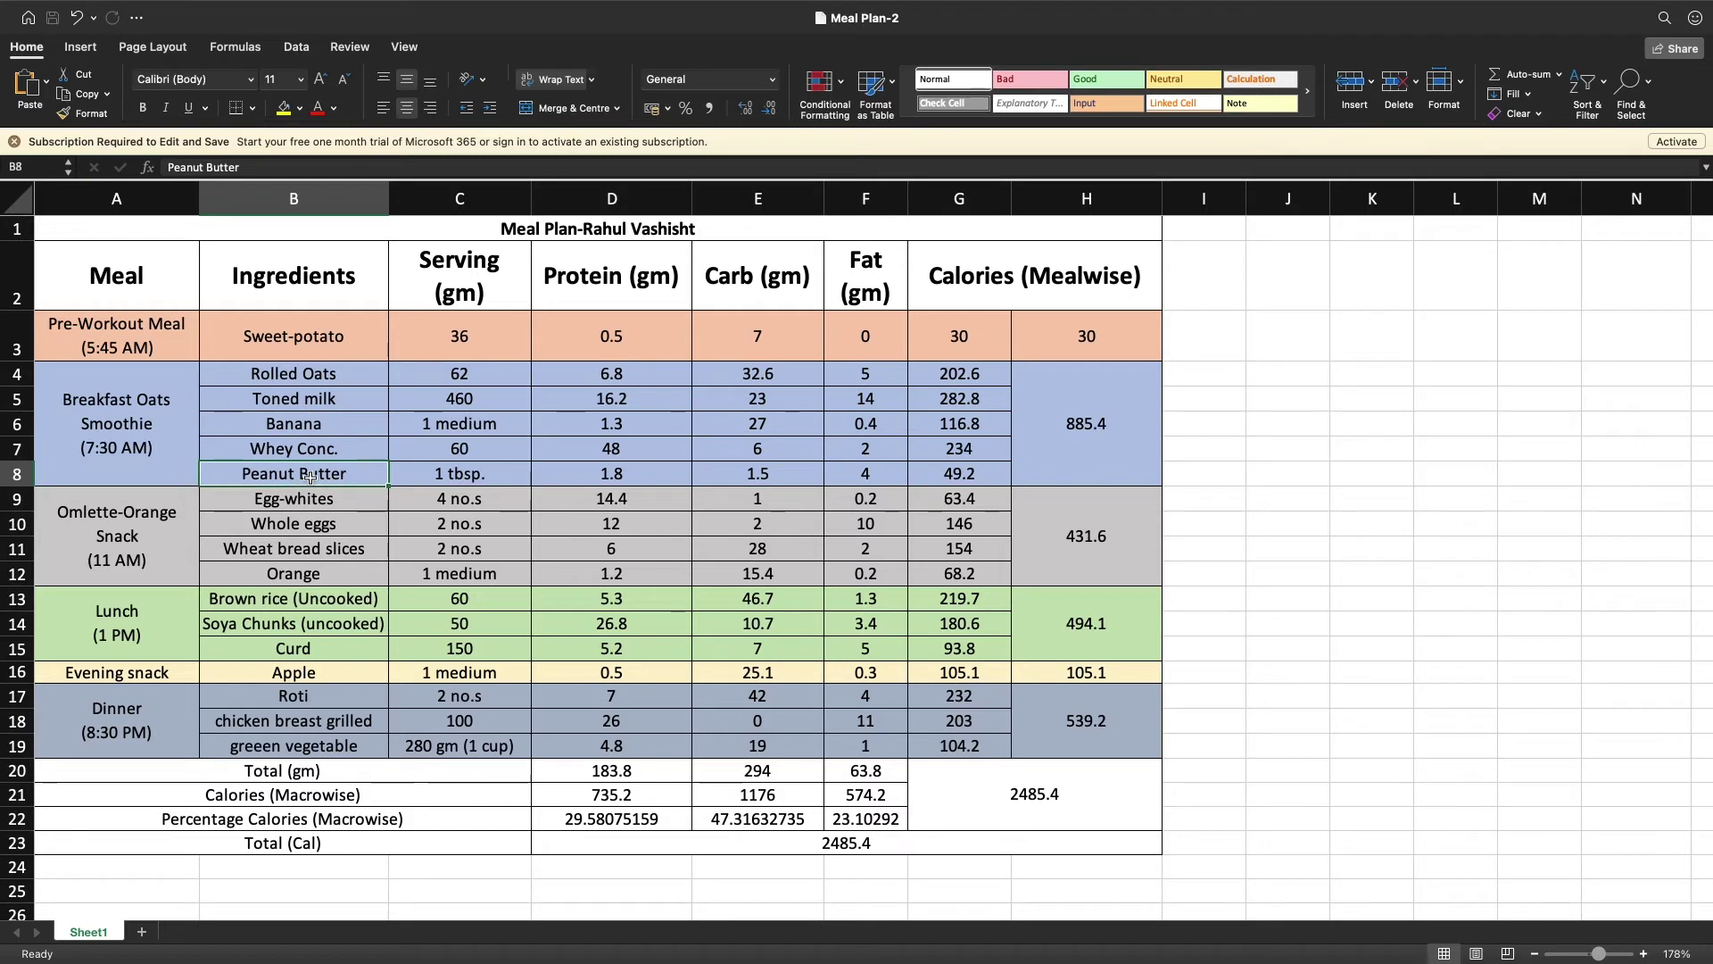
left_click(428, 376)
left_click_drag(462, 419, 459, 477)
left_click(460, 379)
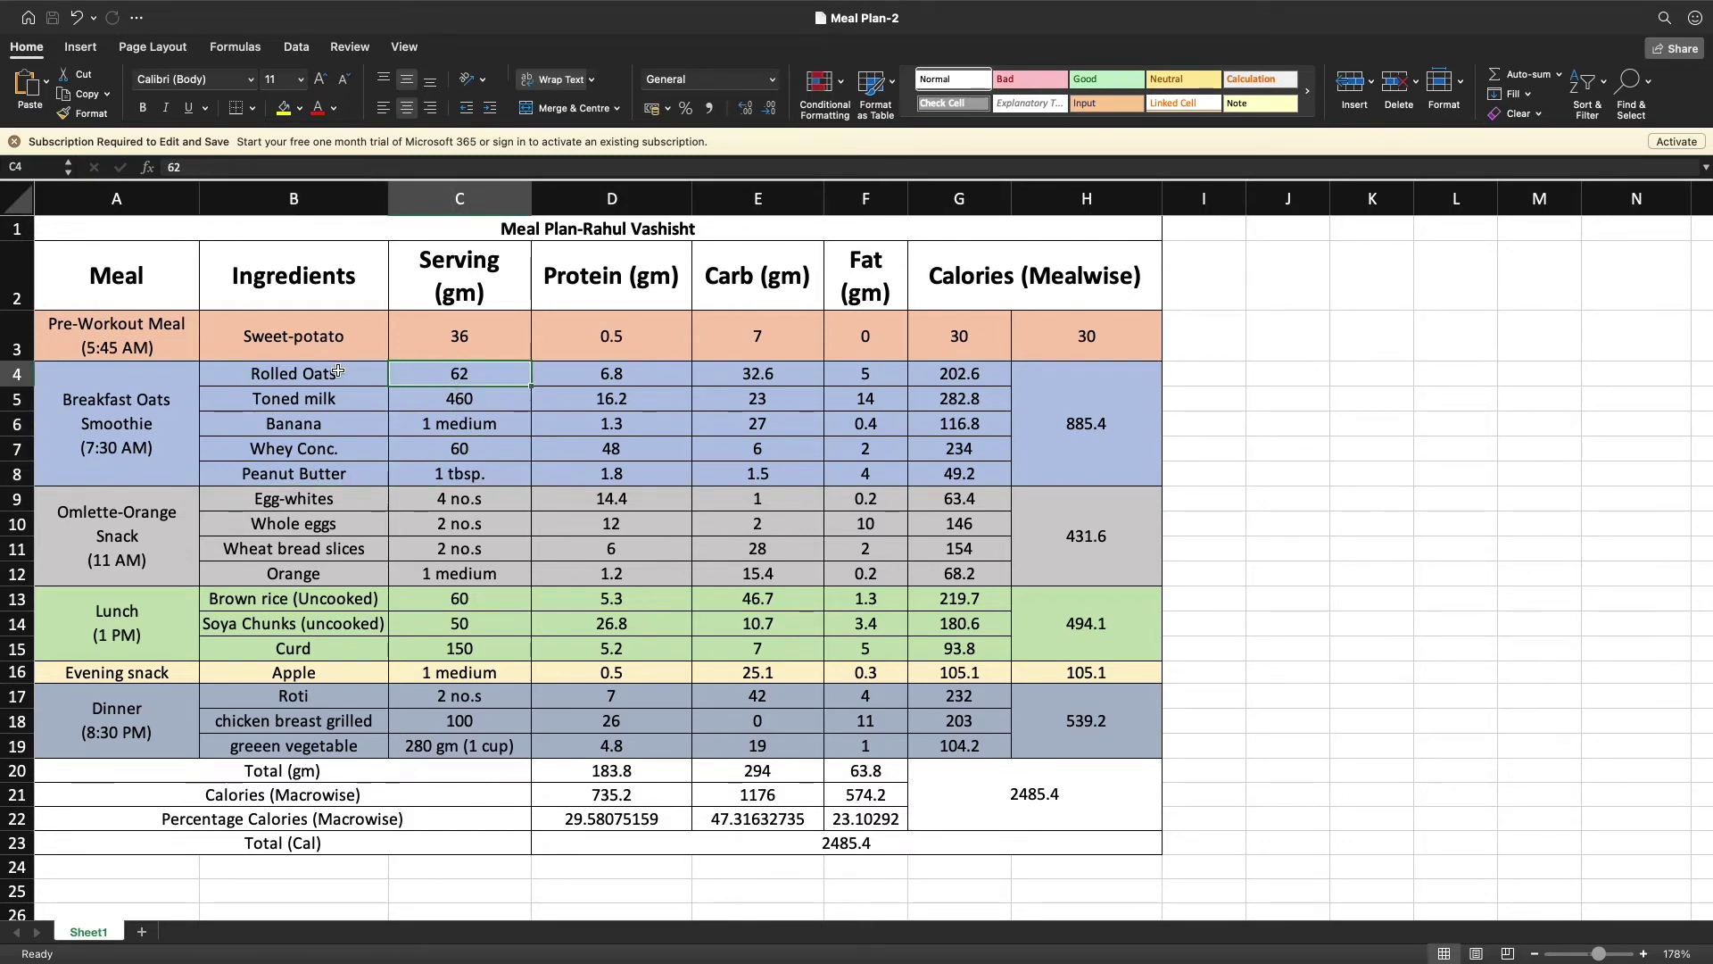
left_click(477, 400)
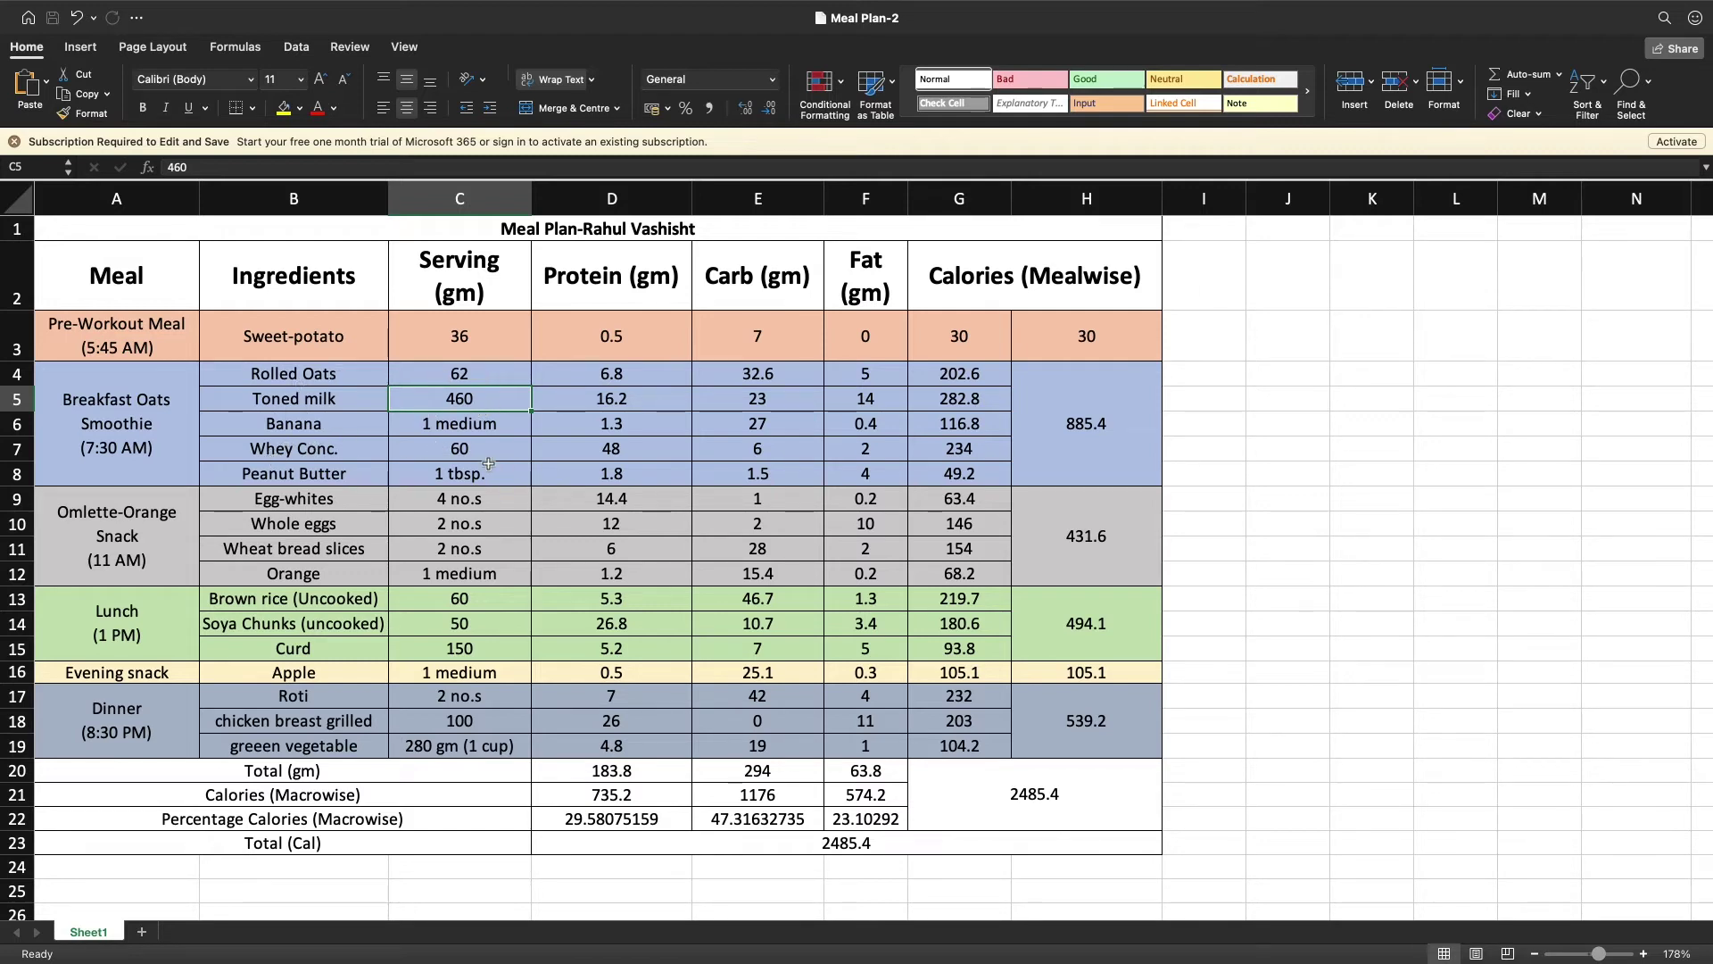
Check the protein, carb and fat cells for Rolled Oats and the fat cell for Toned milk.
left_click(645, 378)
left_click(774, 377)
left_click(849, 377)
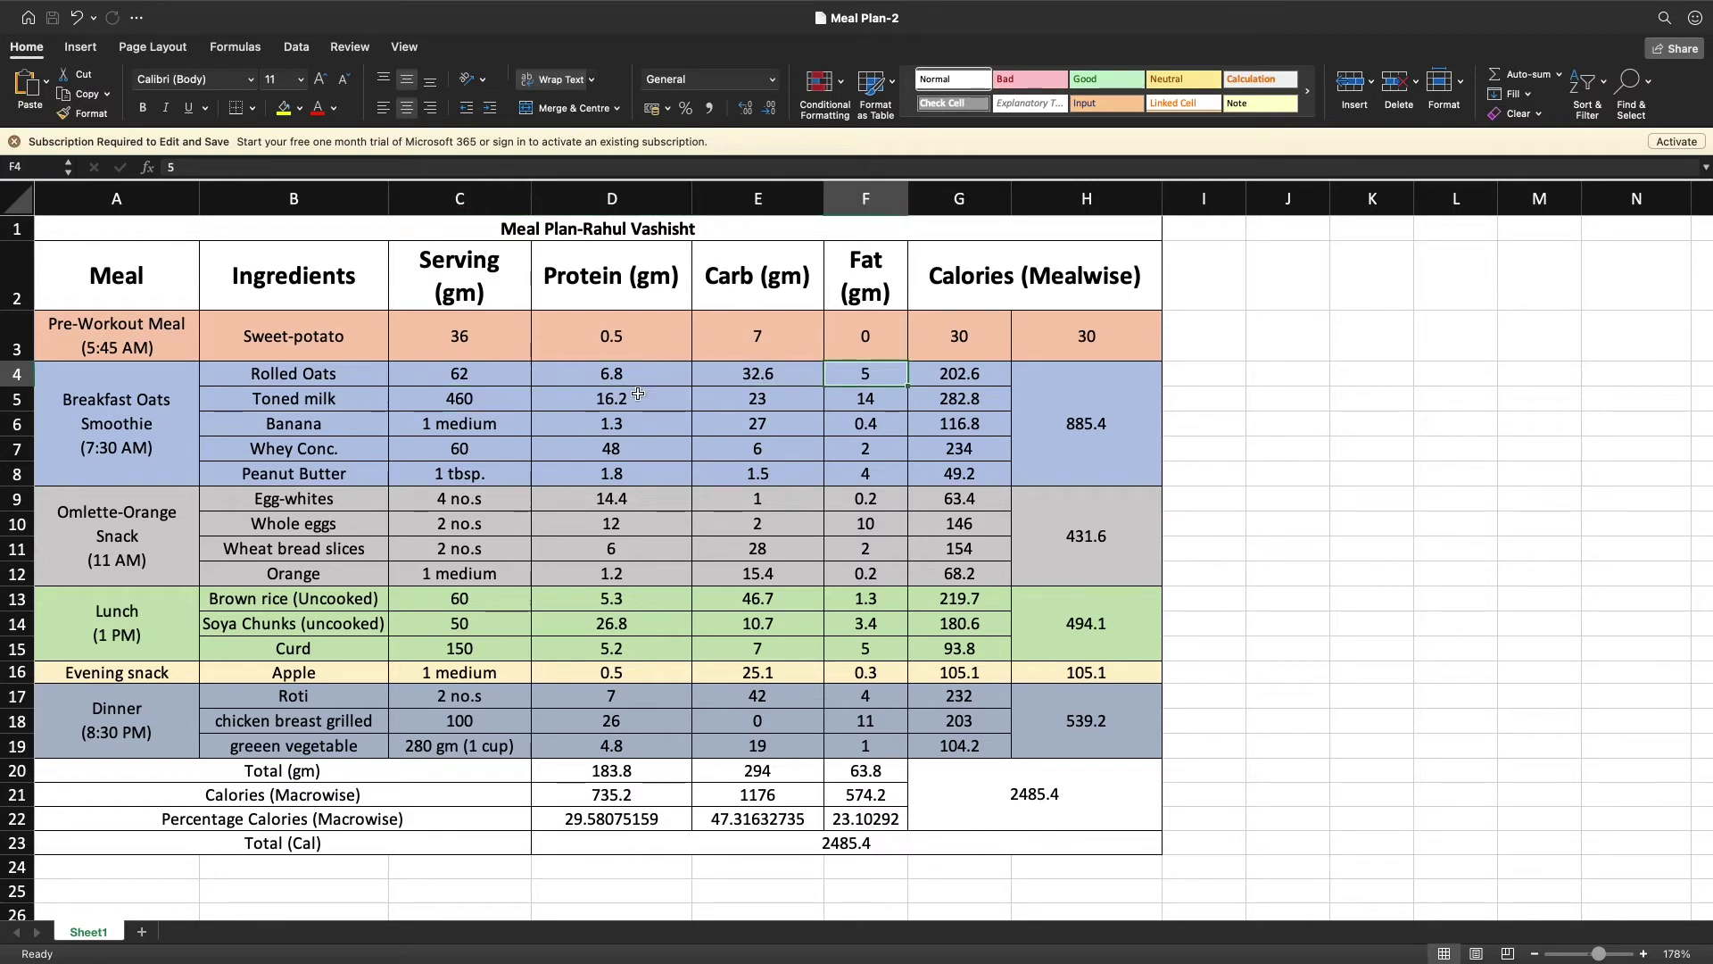
left_click(870, 403)
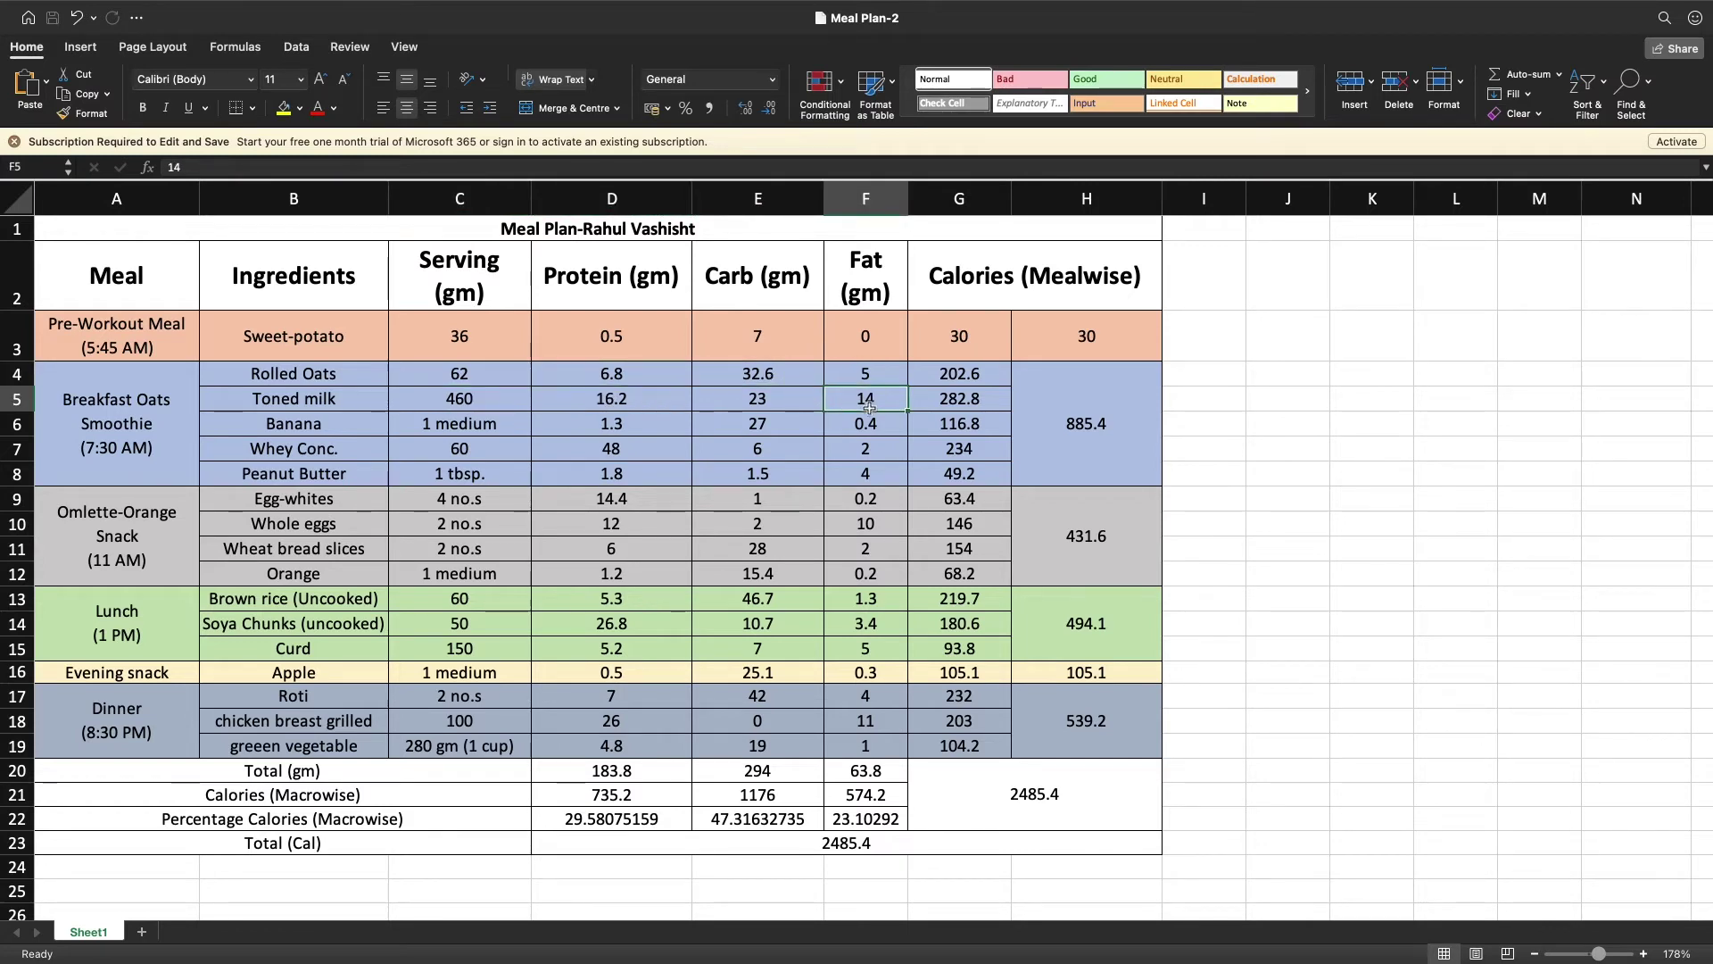
left_click(642, 384)
left_click(776, 379)
left_click(867, 375)
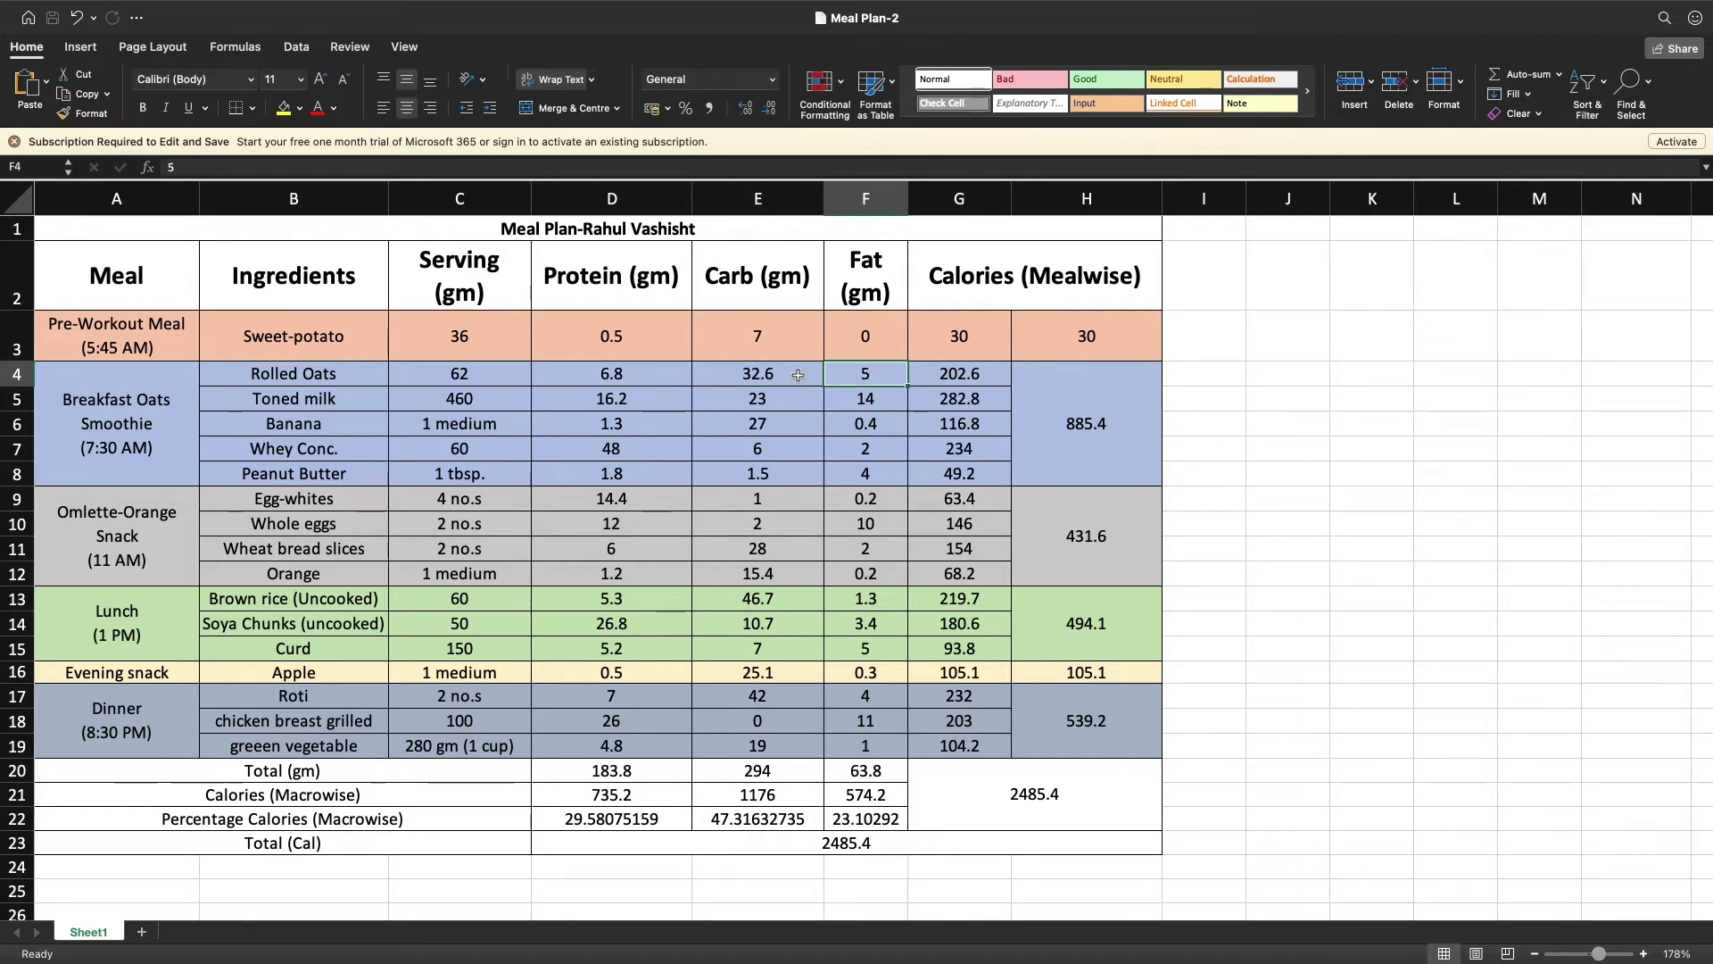
Examine the Rolled Oats calorie formula in G4 and the macro cells it references, leaving the formula unedited.
left_click(969, 375)
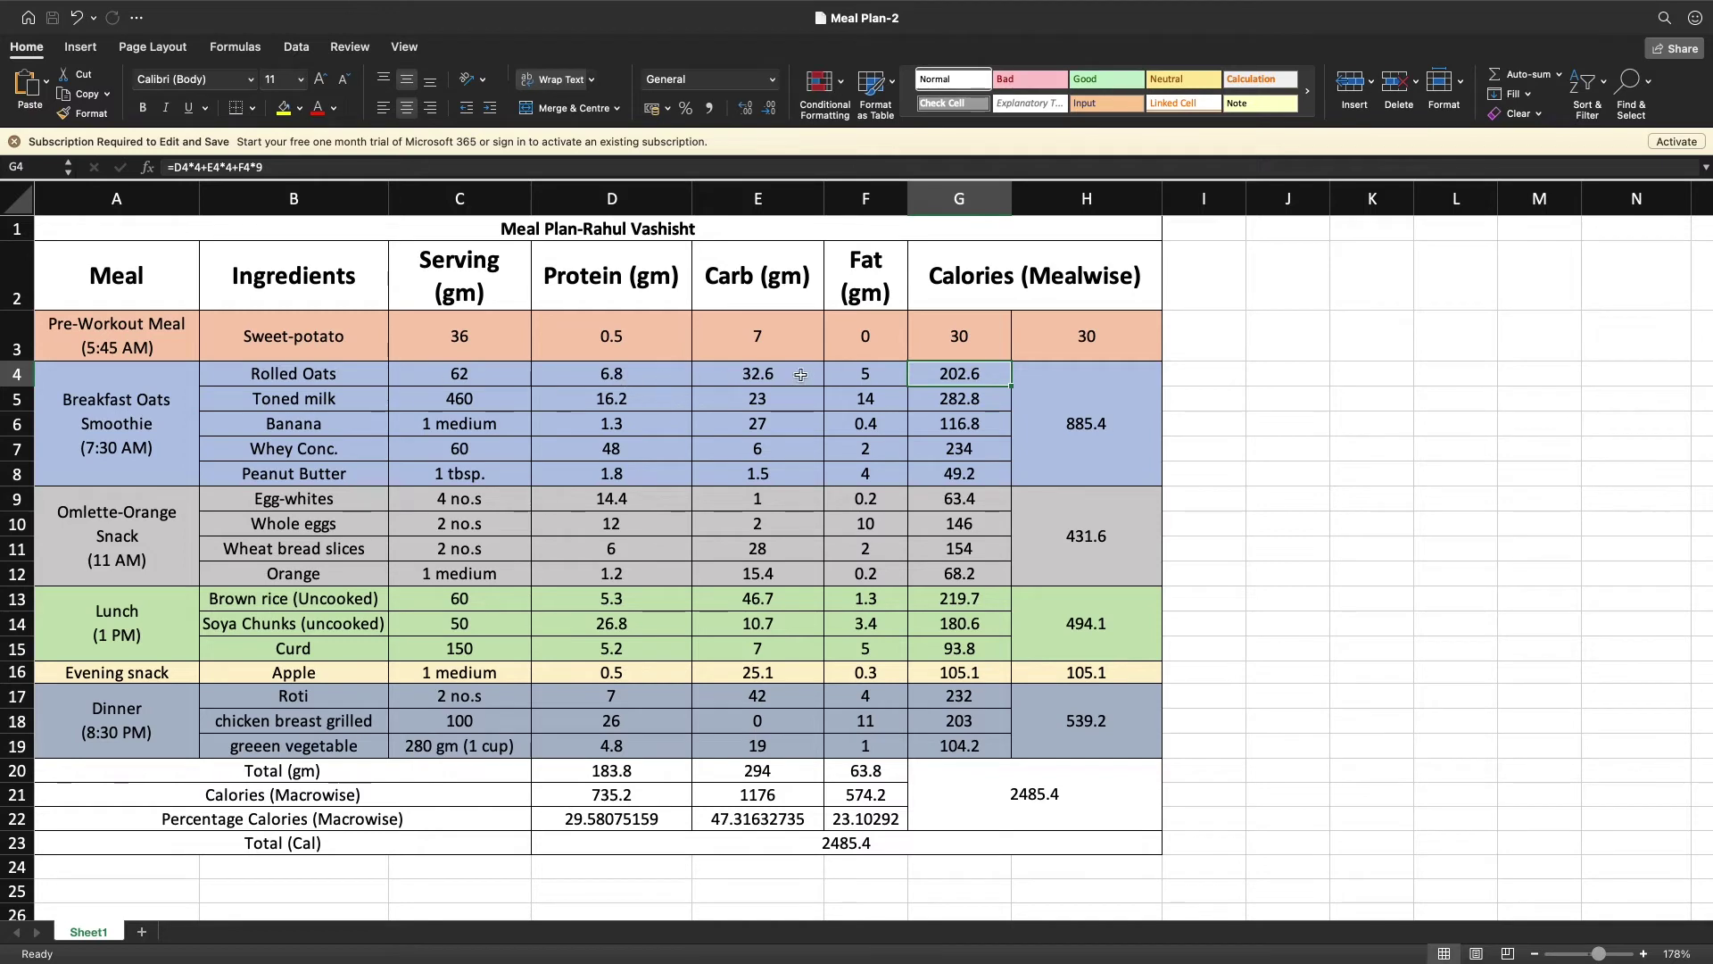
left_click(641, 376)
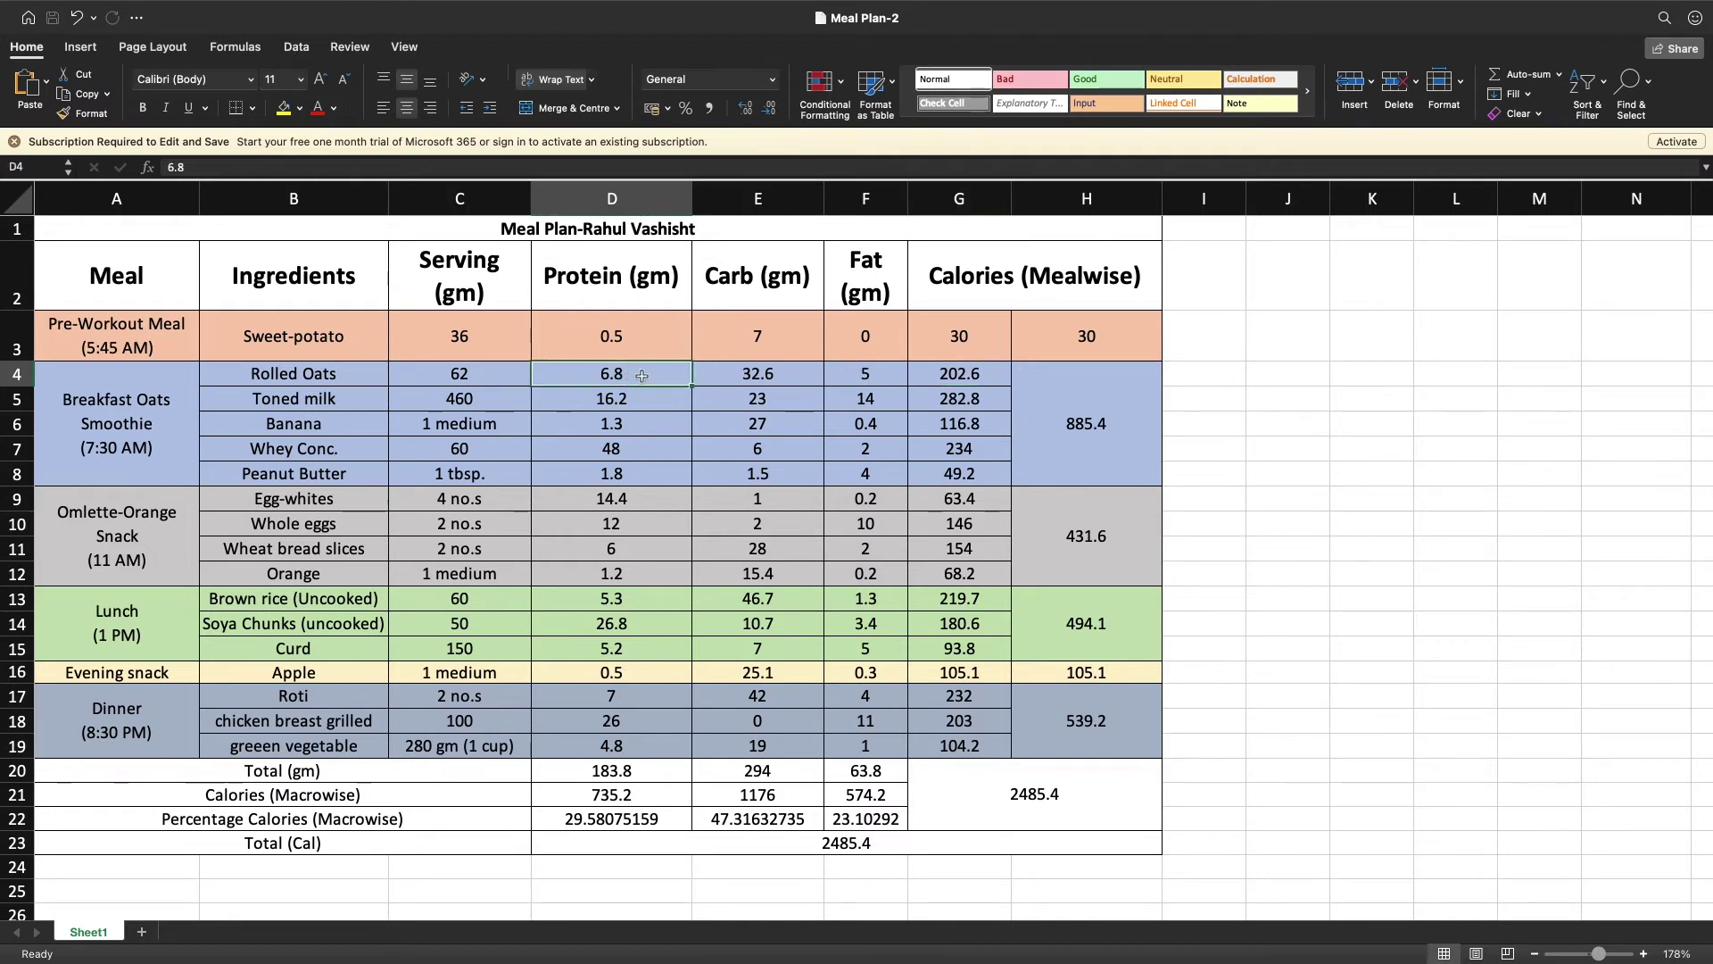
left_click(765, 371)
left_click(855, 368)
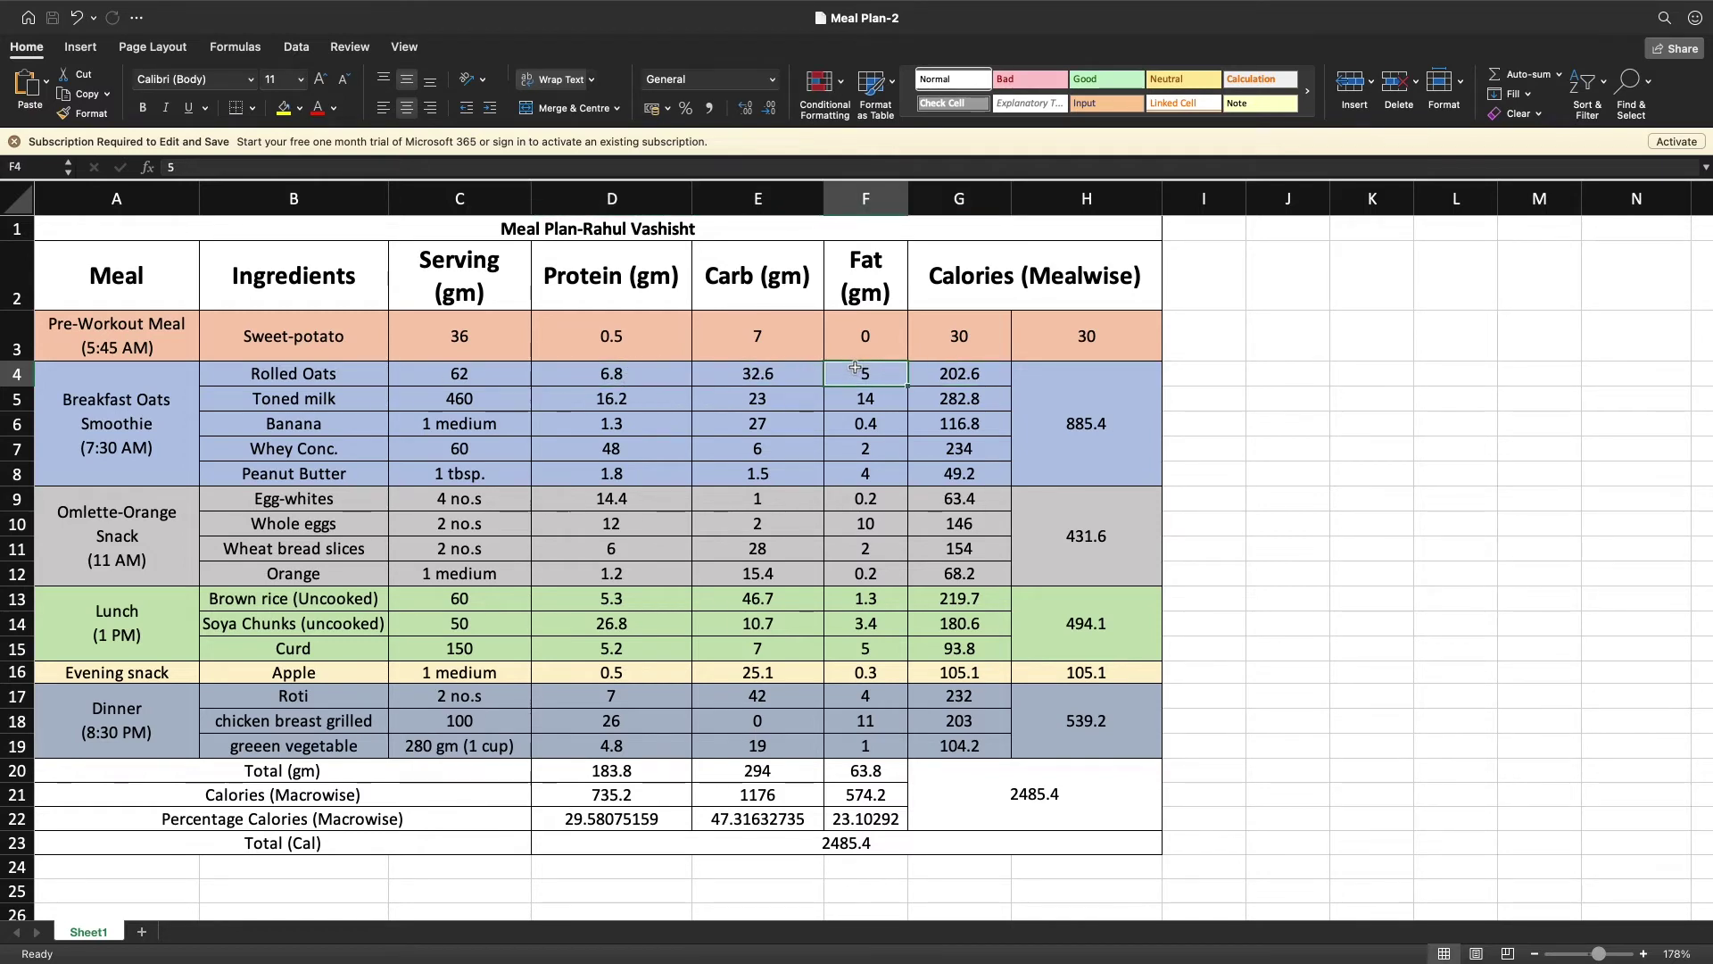
left_click(952, 373)
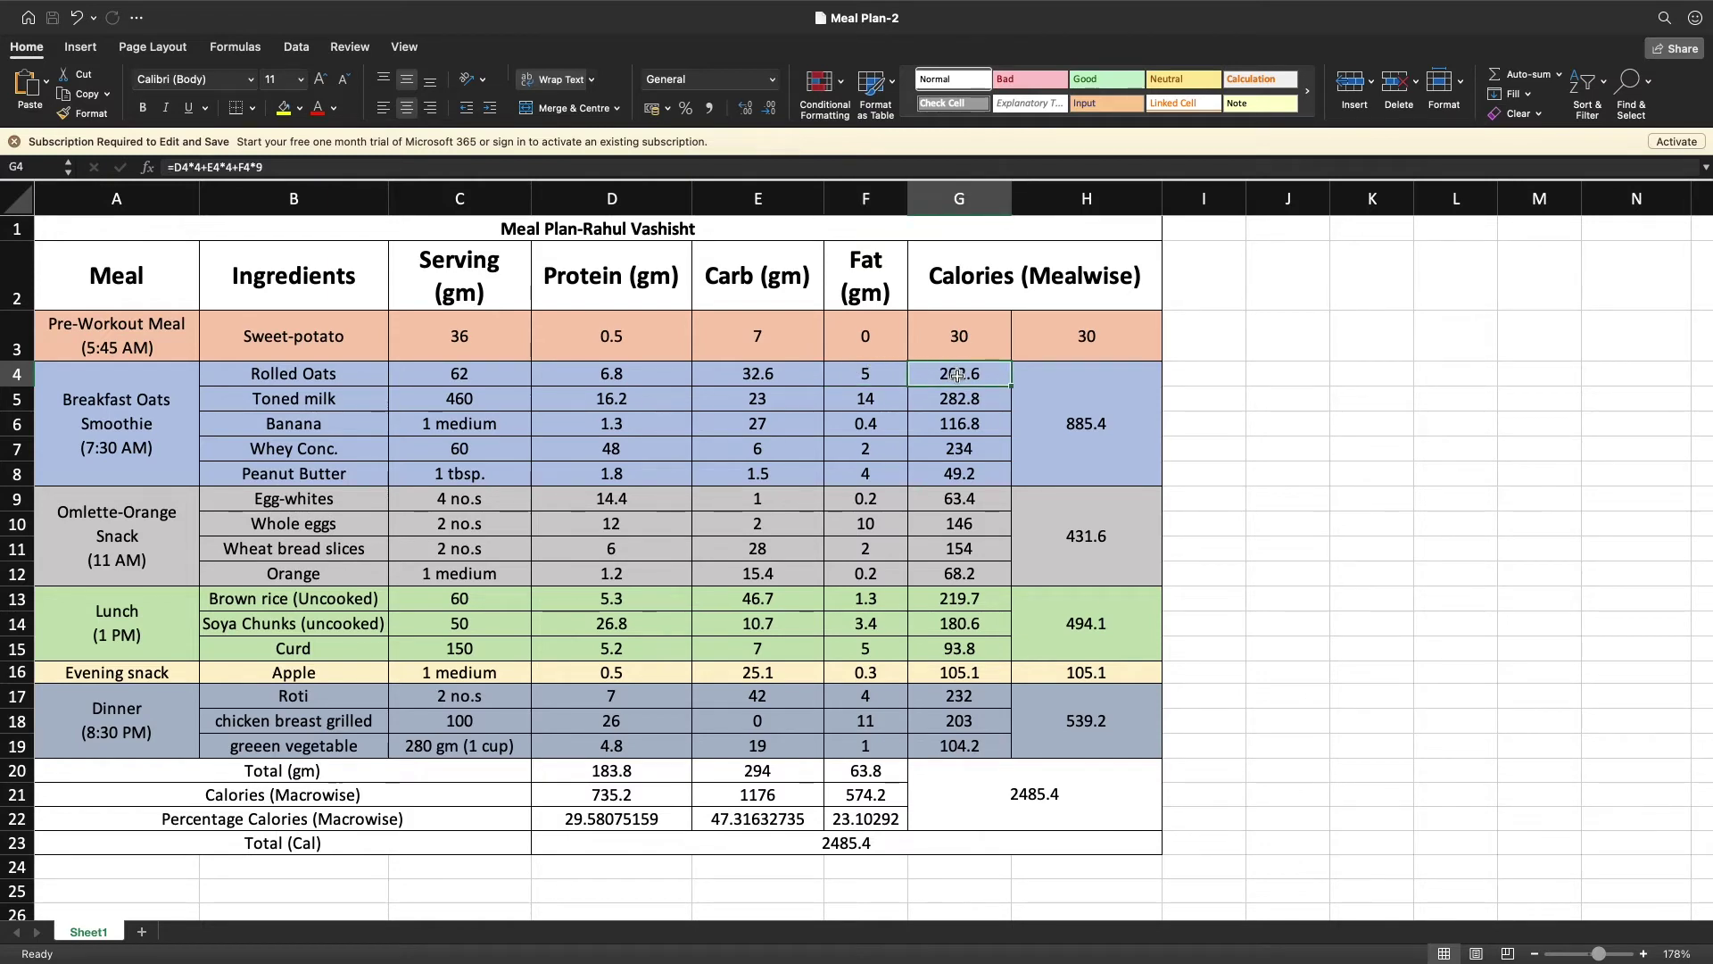
left_click(211, 168)
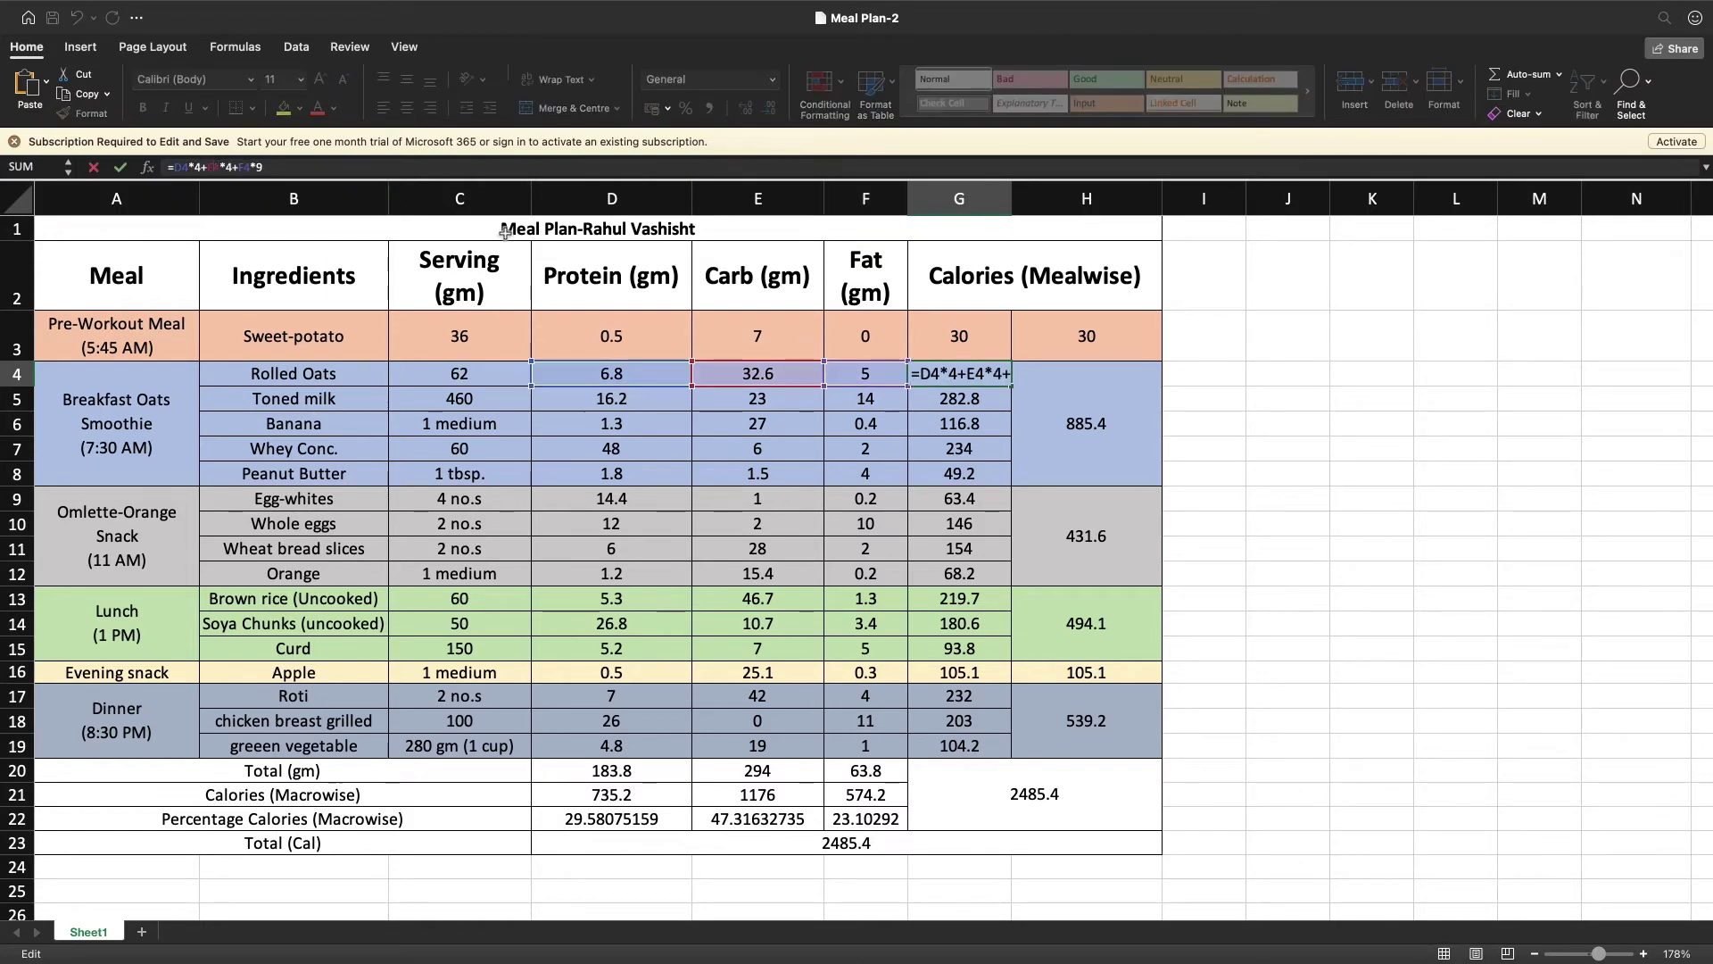
key("Escape")
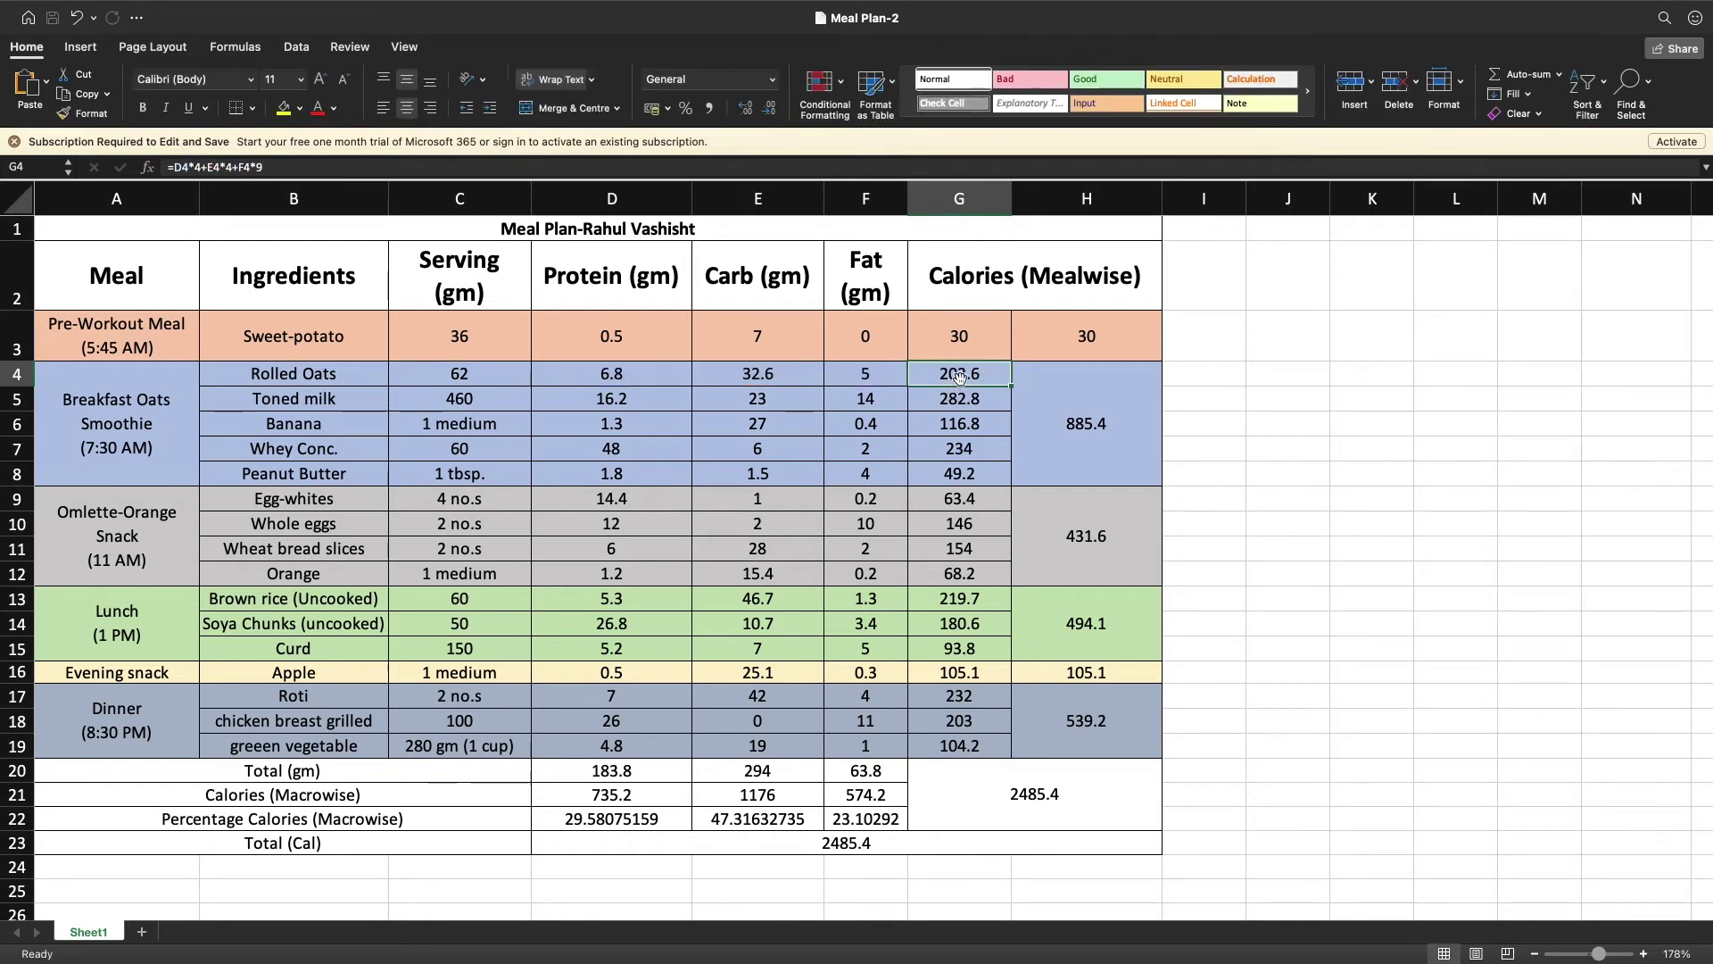
Compare the Rolled Oats protein and calorie cells, and check the calories and serving of Toned milk.
left_click(615, 370)
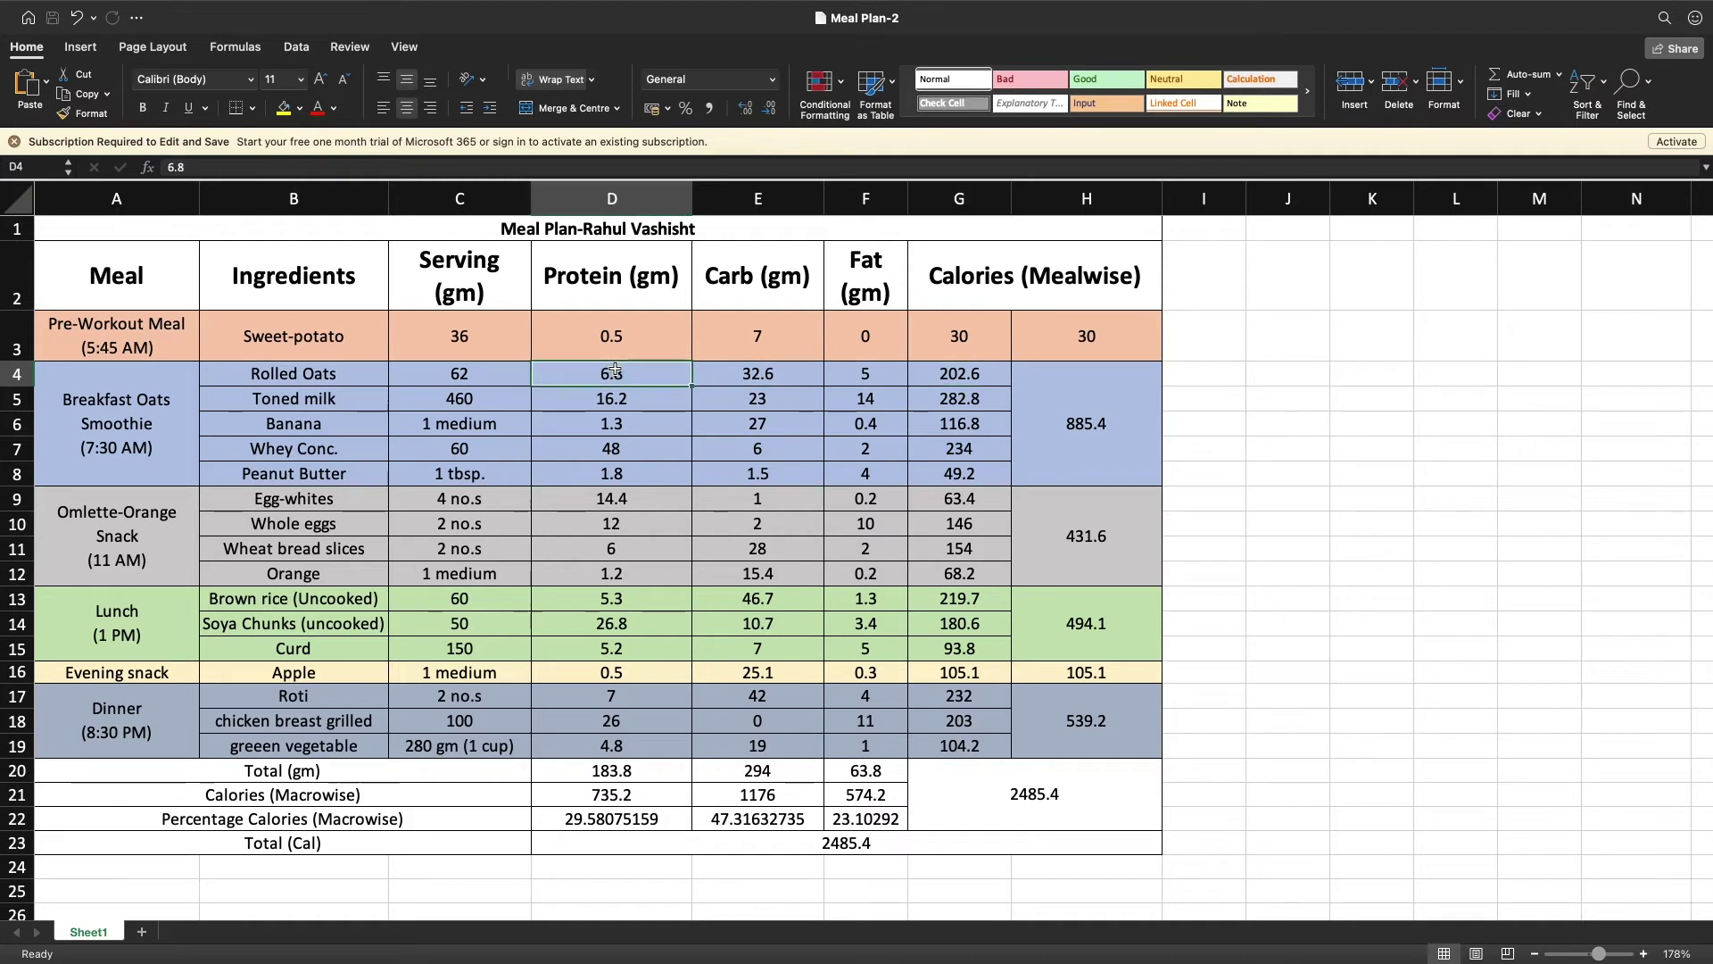
left_click(979, 379)
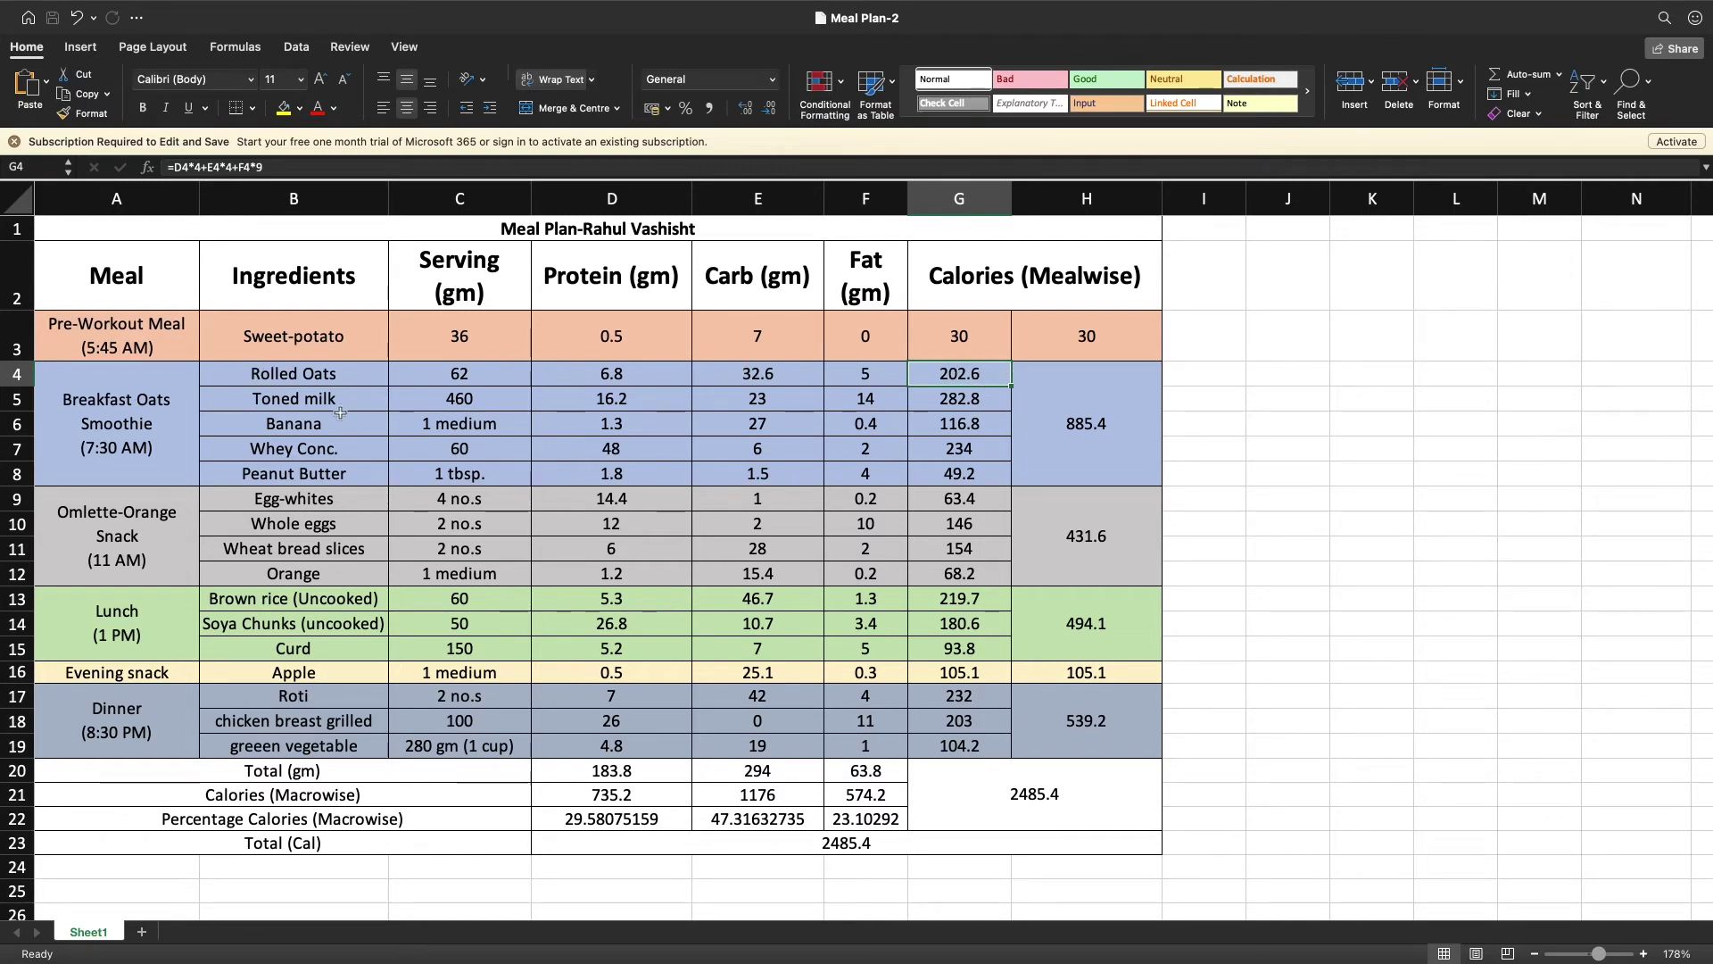
left_click(313, 406)
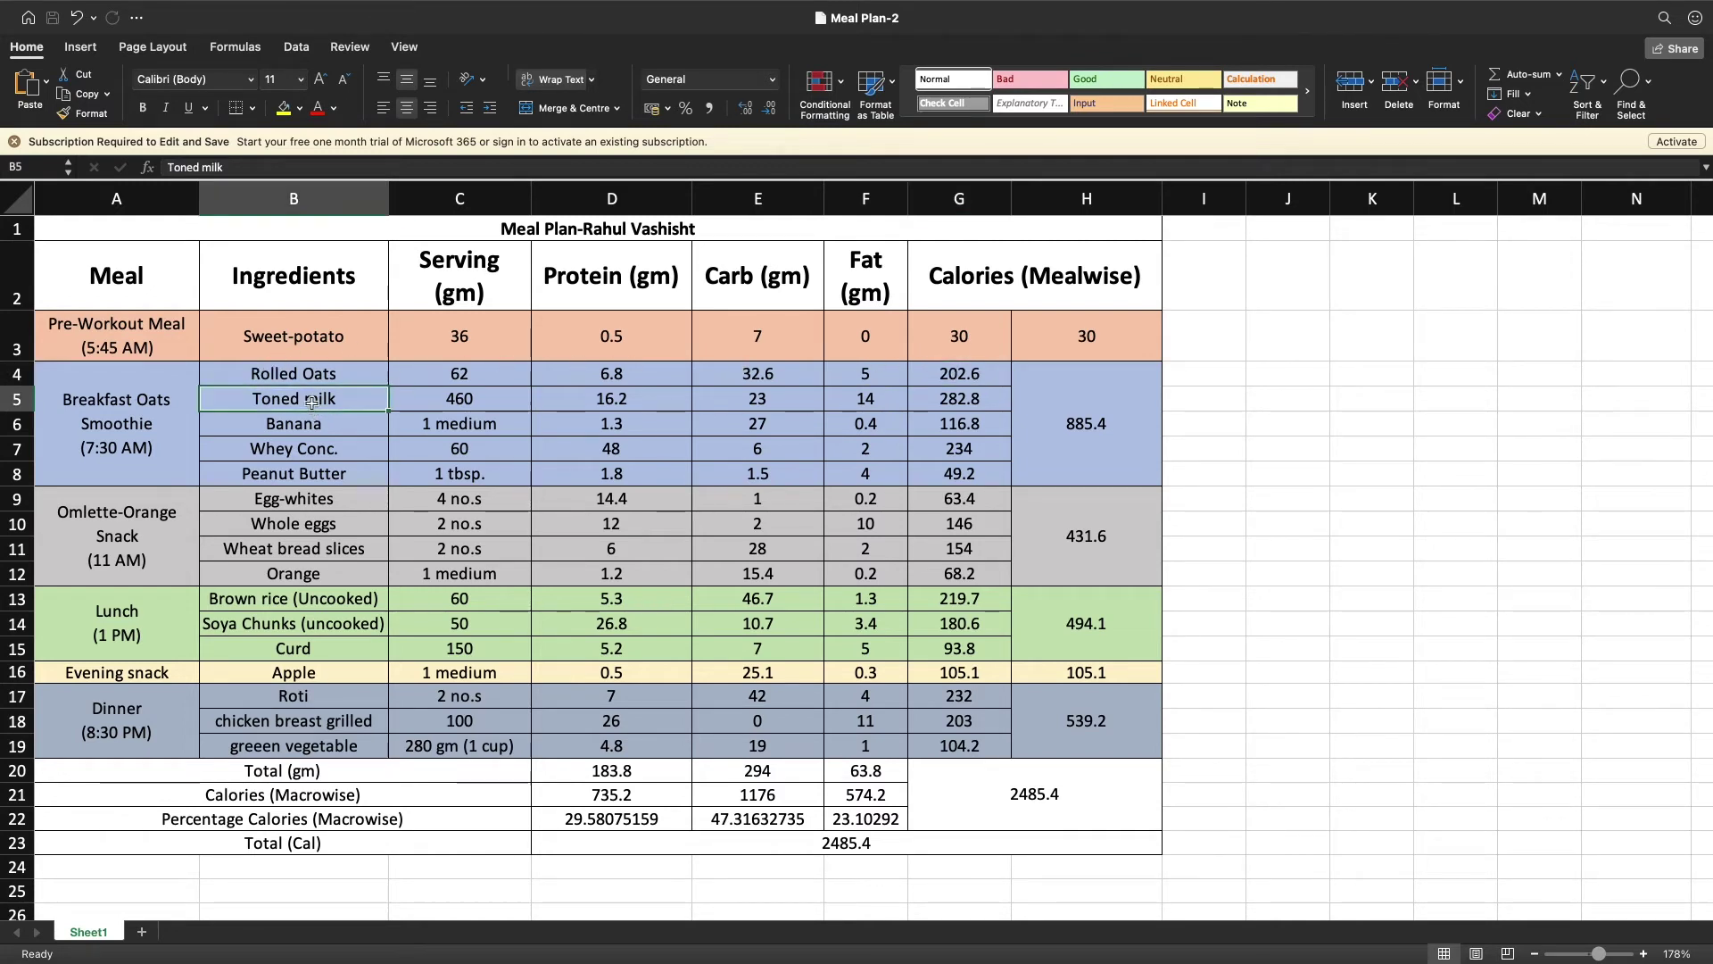
left_click(959, 404)
left_click(458, 395)
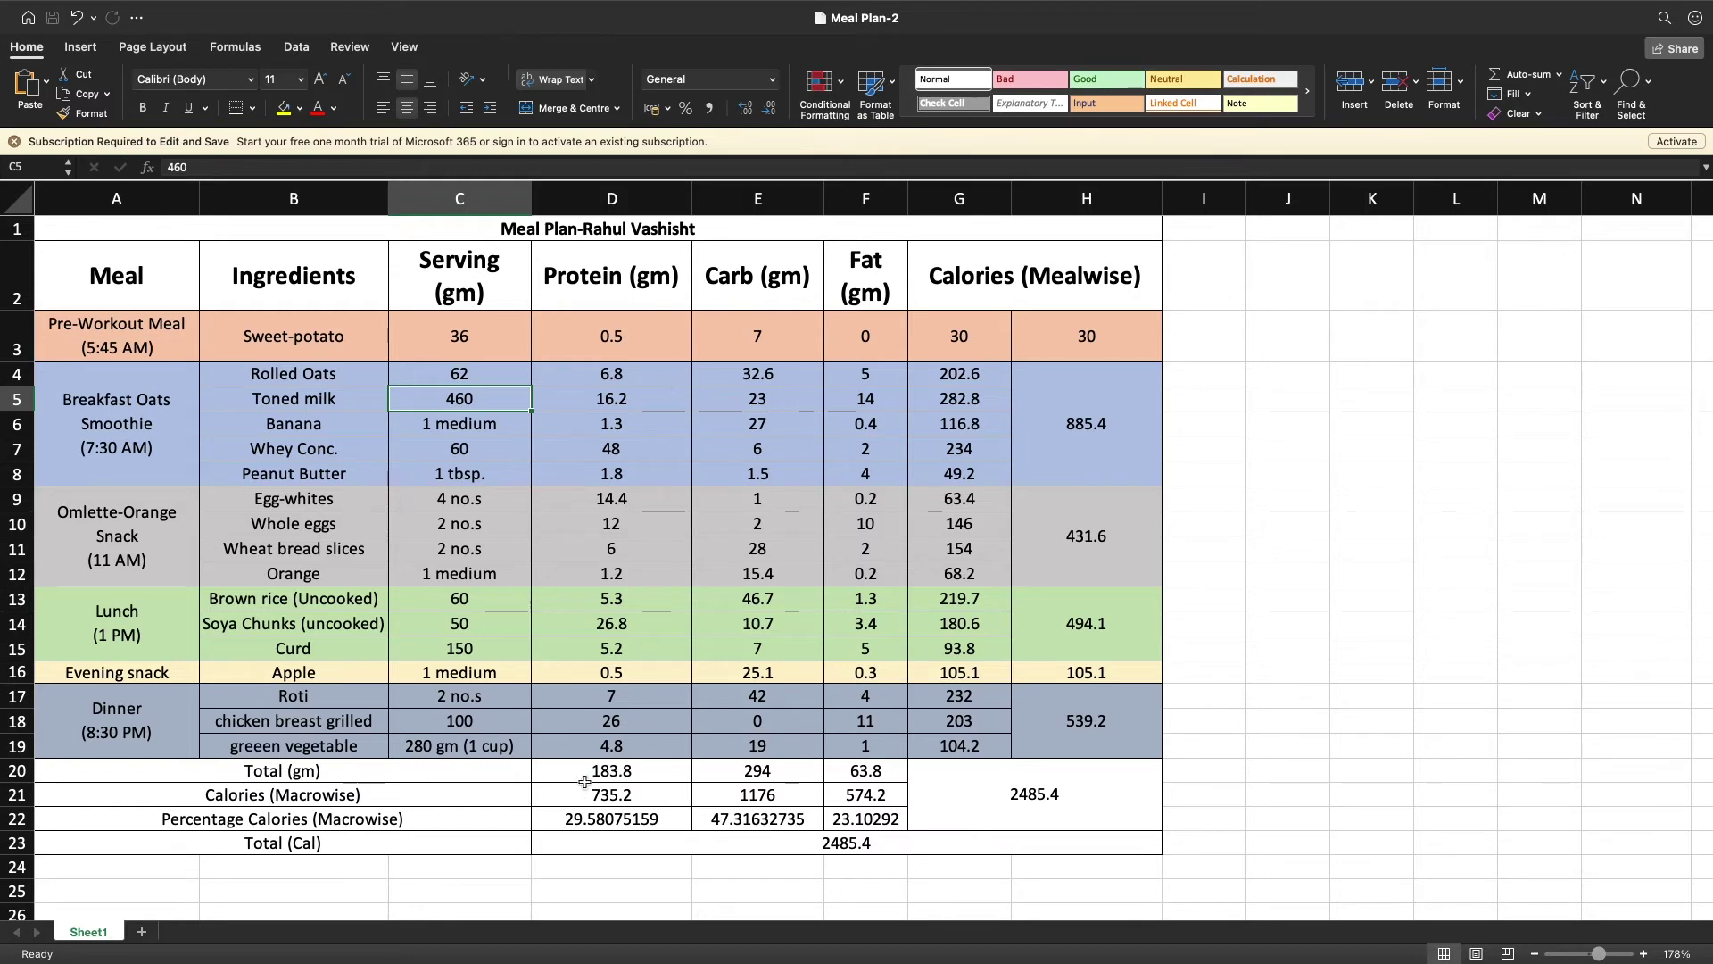
Examine the Total (gm) formulas for protein, carb and fat in row 20.
left_click(627, 774)
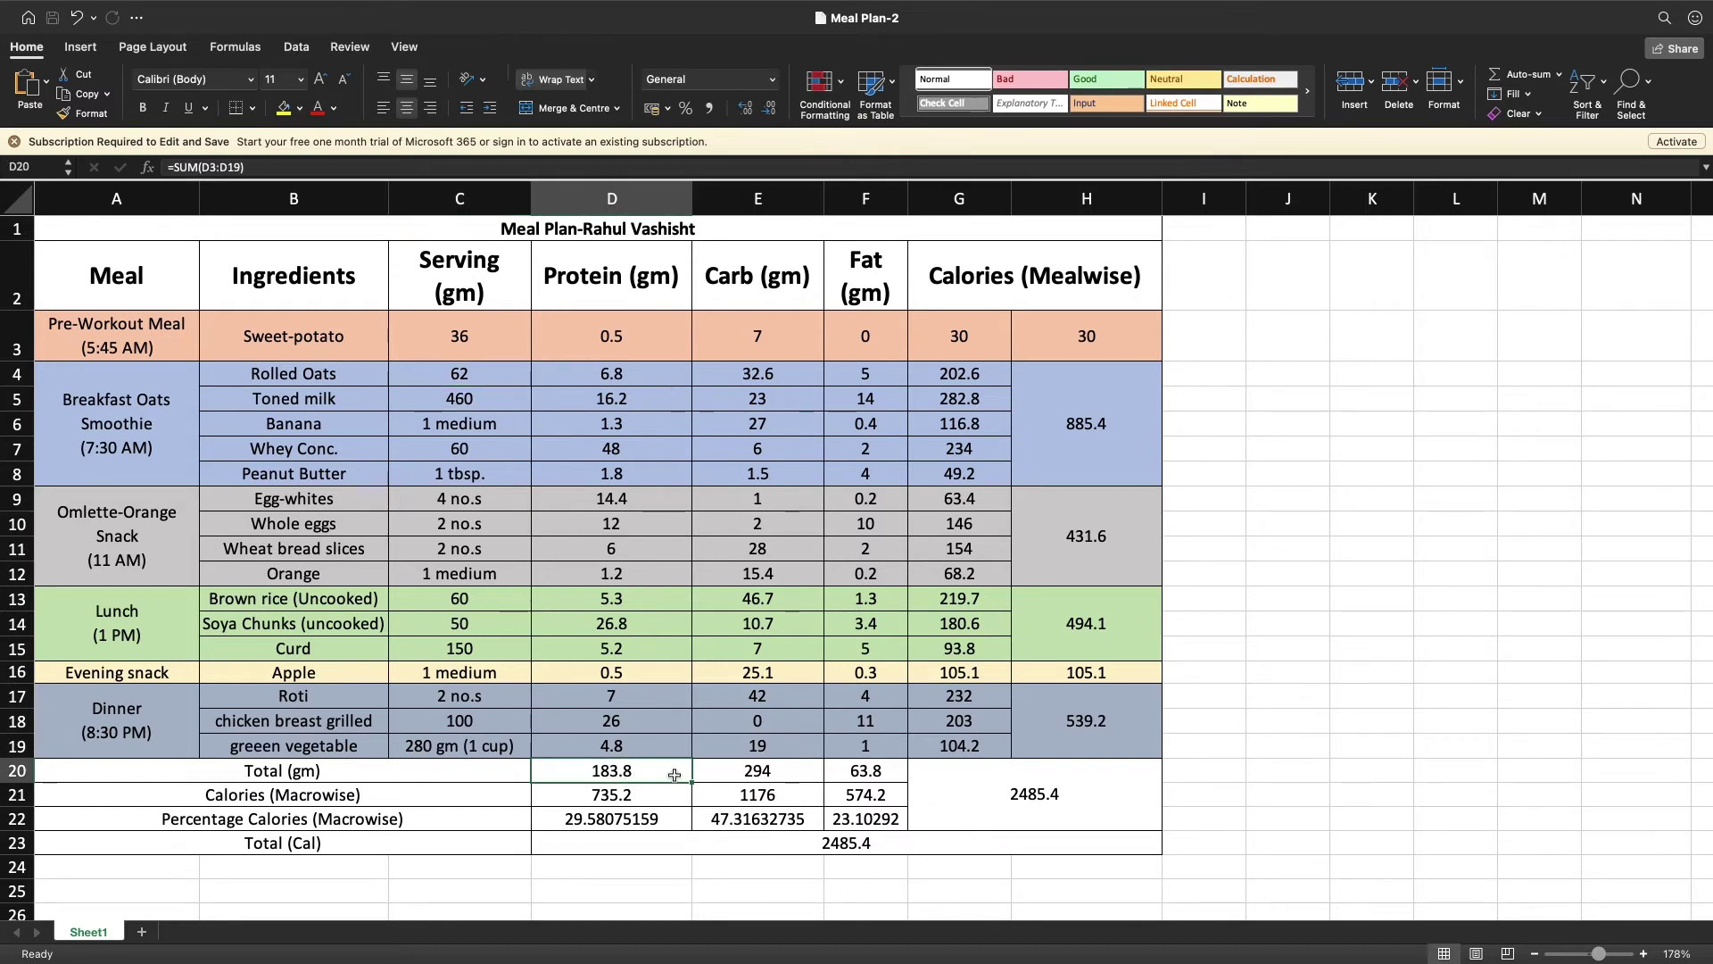
left_click(757, 778)
left_click(866, 773)
left_click(636, 781)
key("Right")
key("Right")
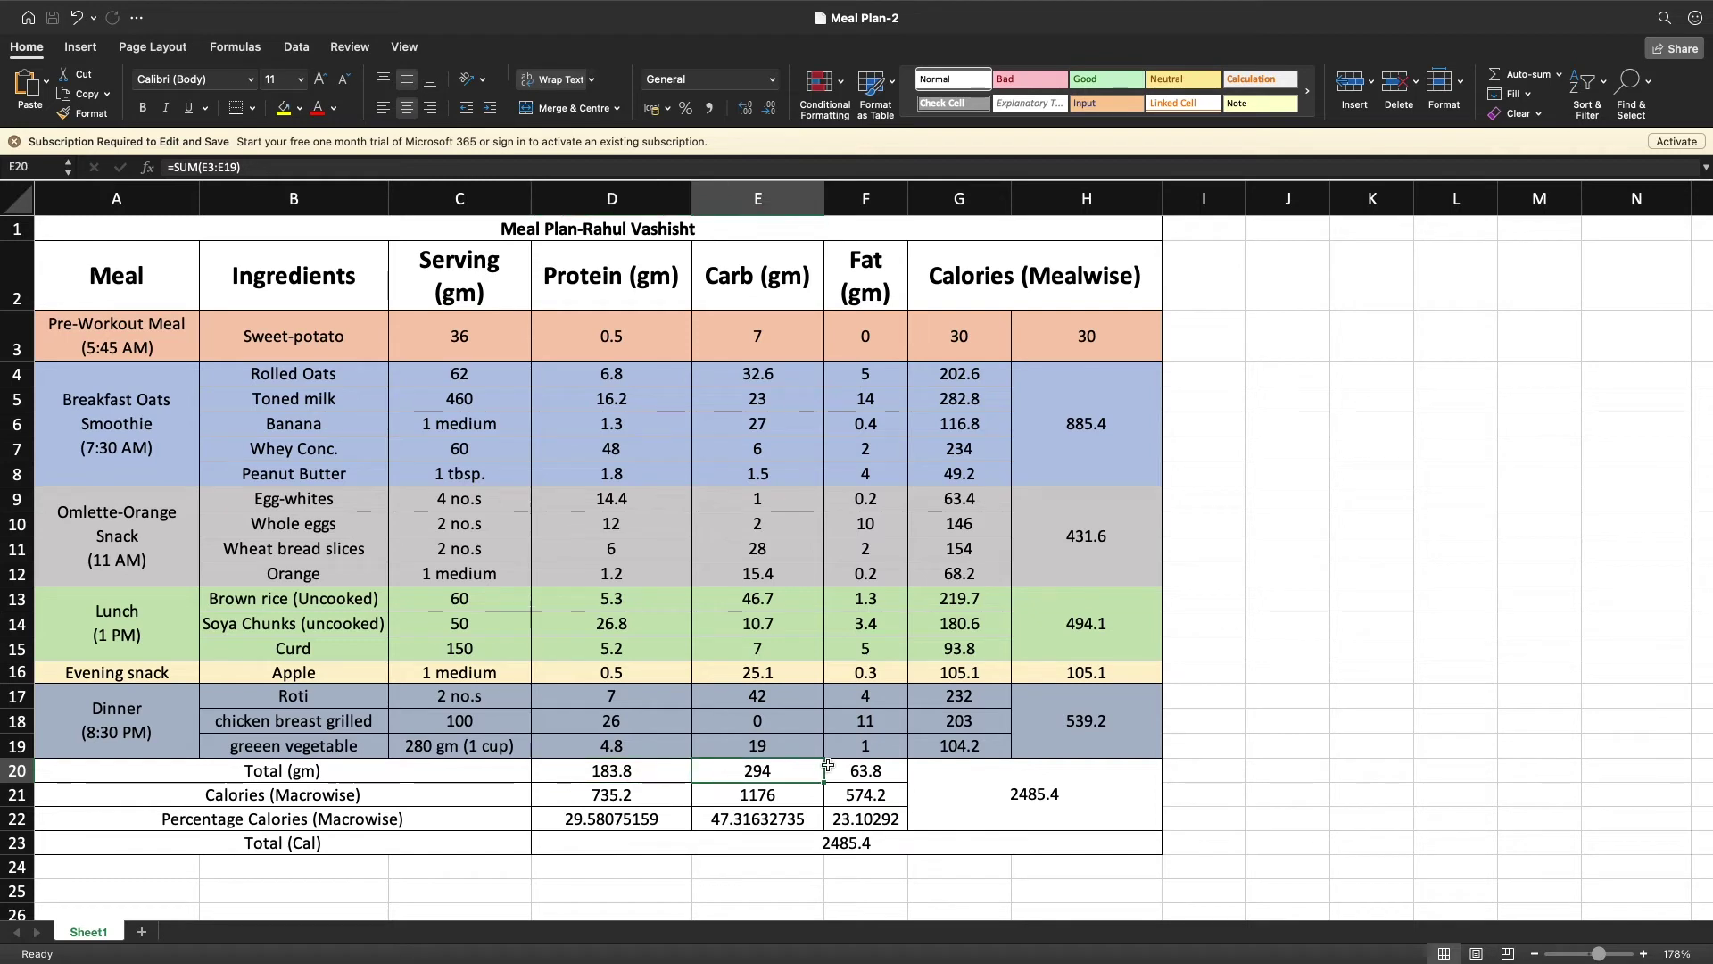
Examine the Calories (Macrowise) formulas for protein, carb and fat in row 21.
left_click(636, 794)
left_click(745, 795)
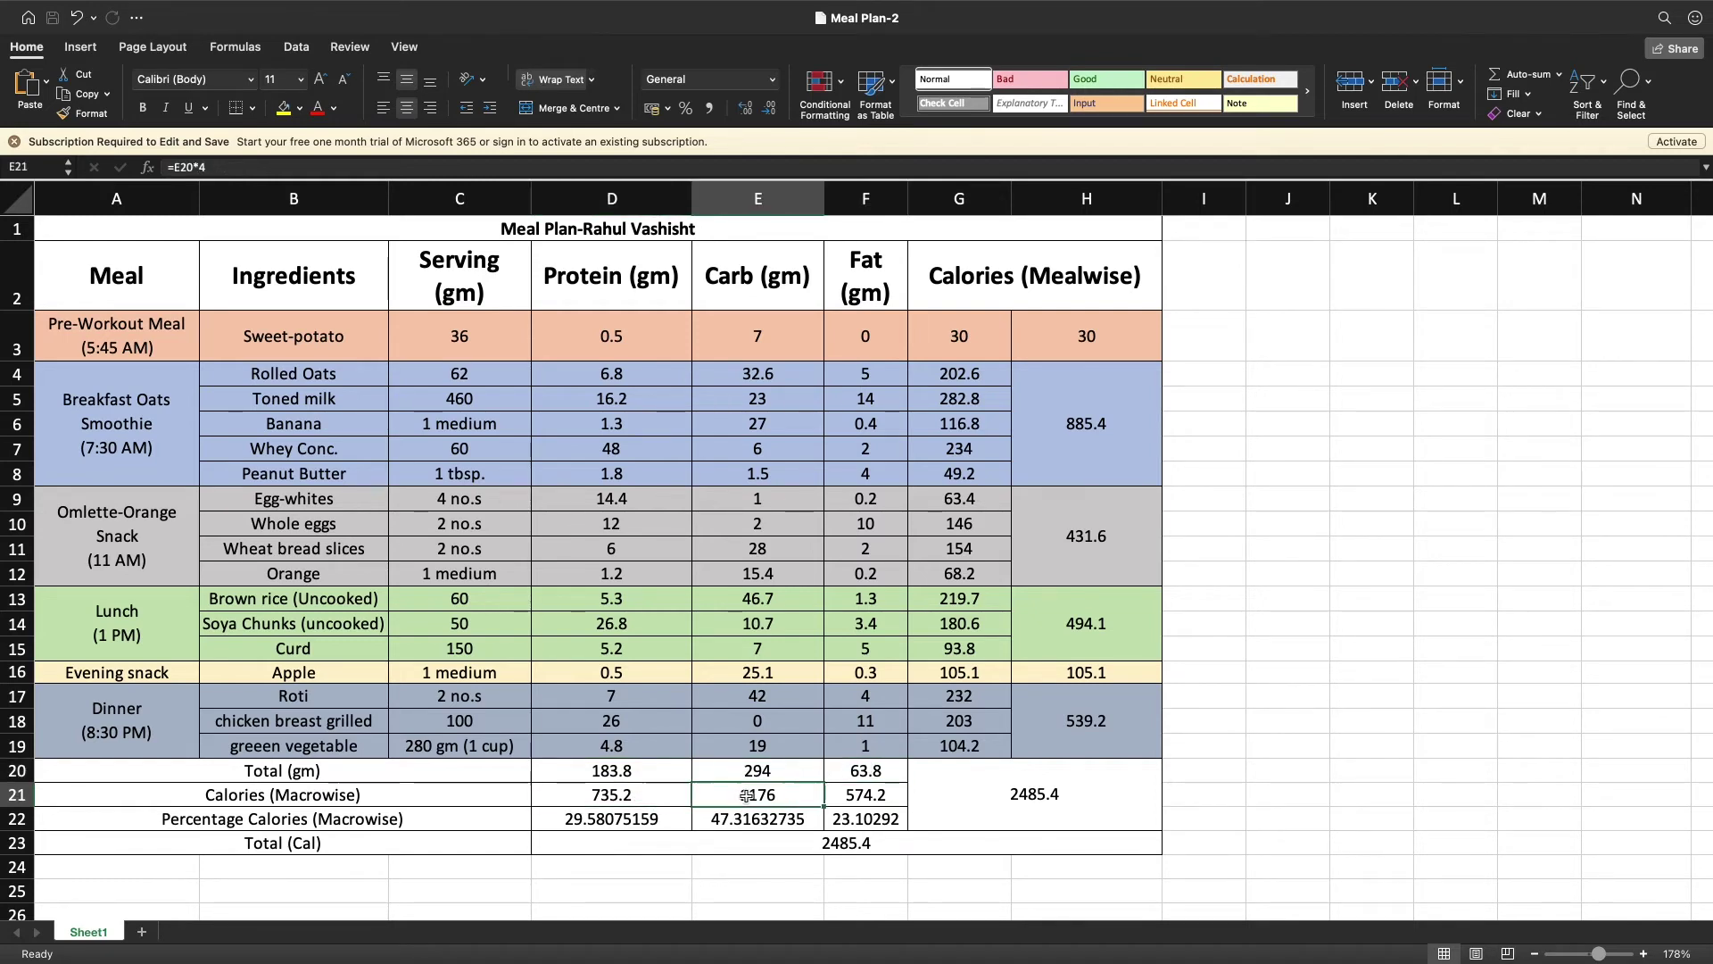
left_click(897, 791)
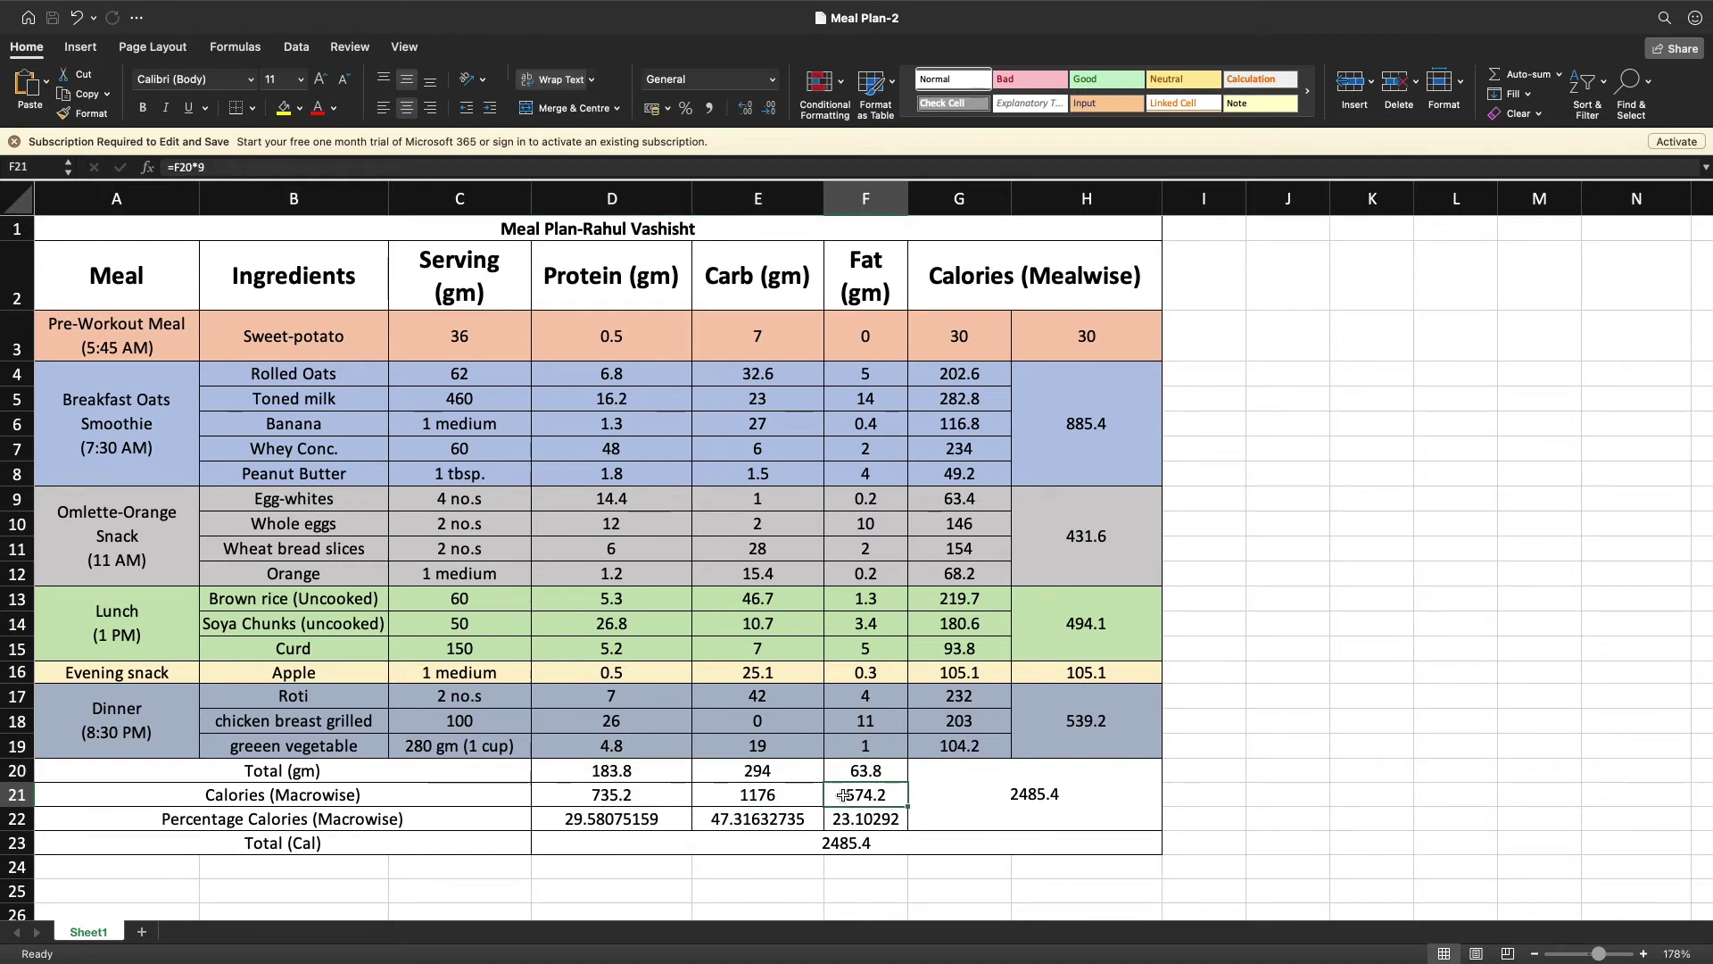
left_click(636, 799)
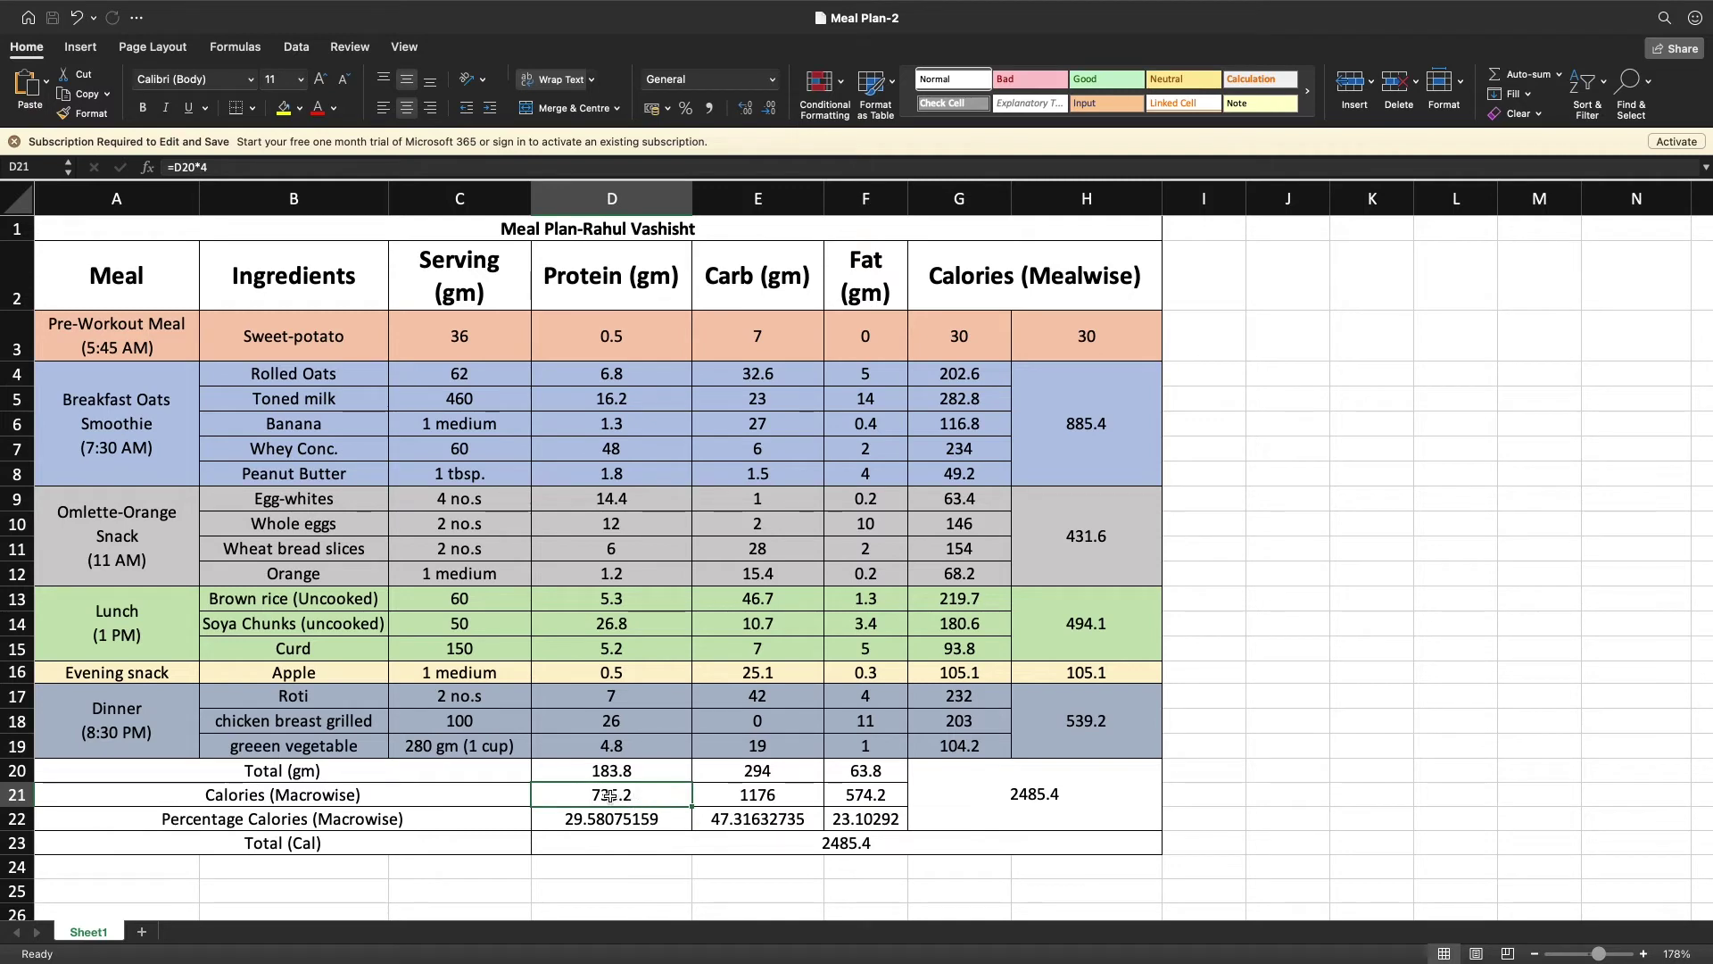
Compare the overall calorie sum in G20 with the protein calories in D21 and the protein percentage formula in D22.
left_click(1044, 810)
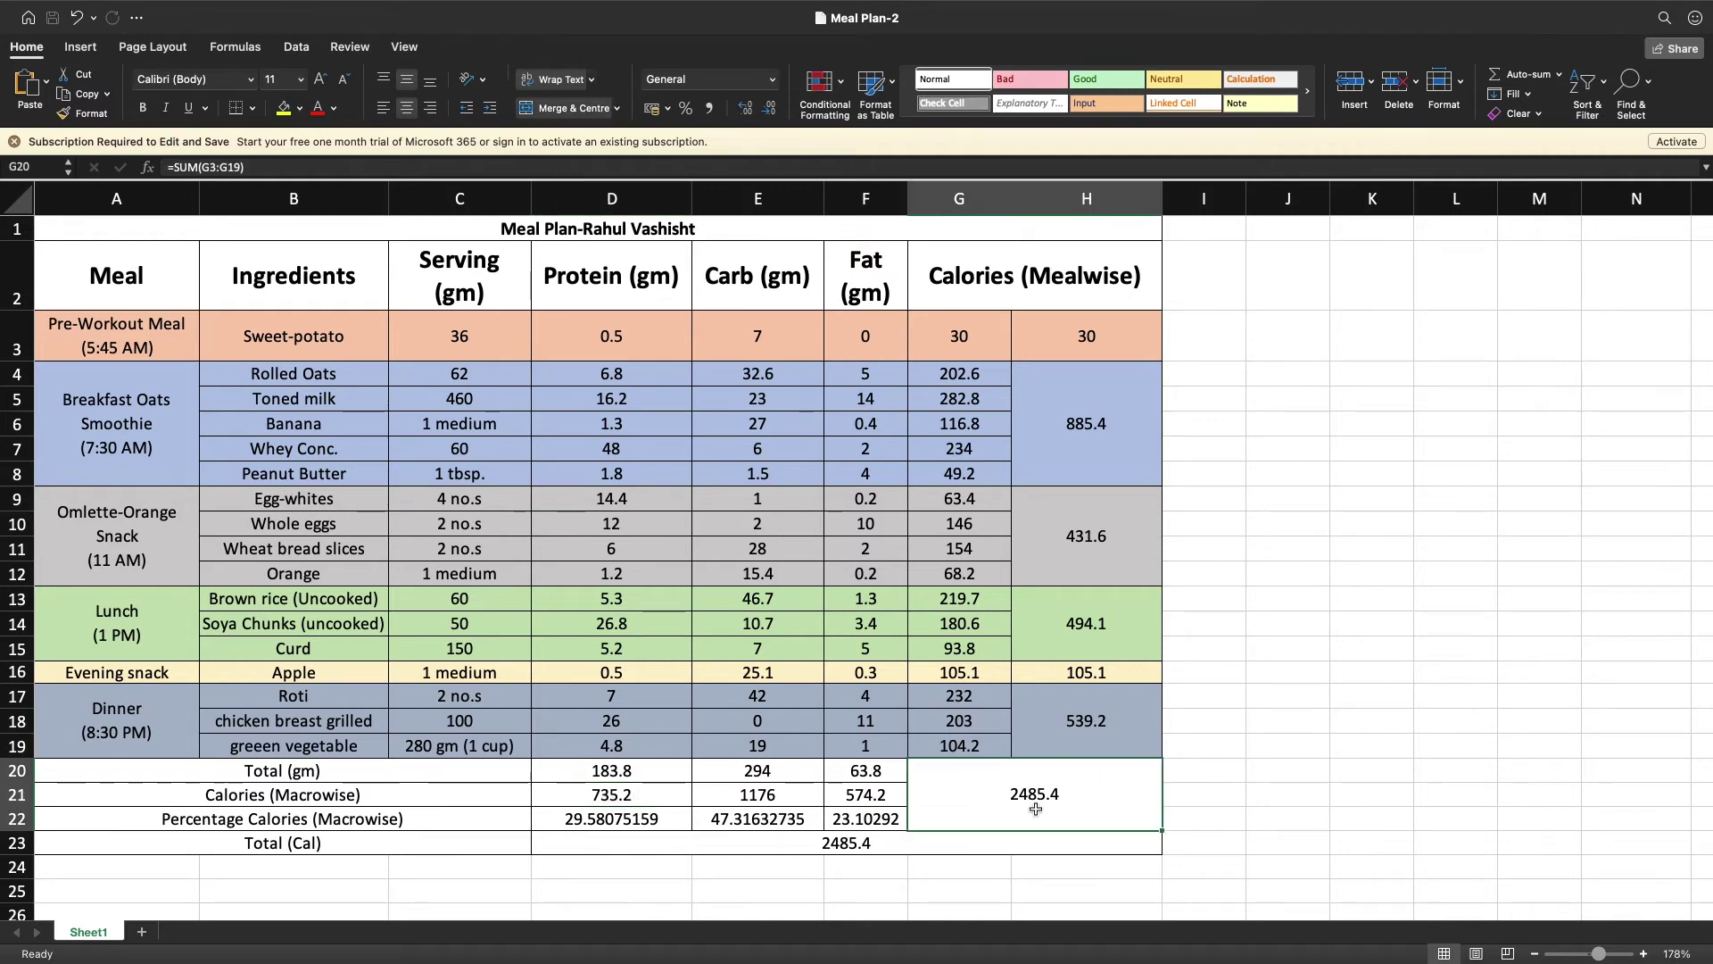
left_click(630, 806)
left_click(951, 799)
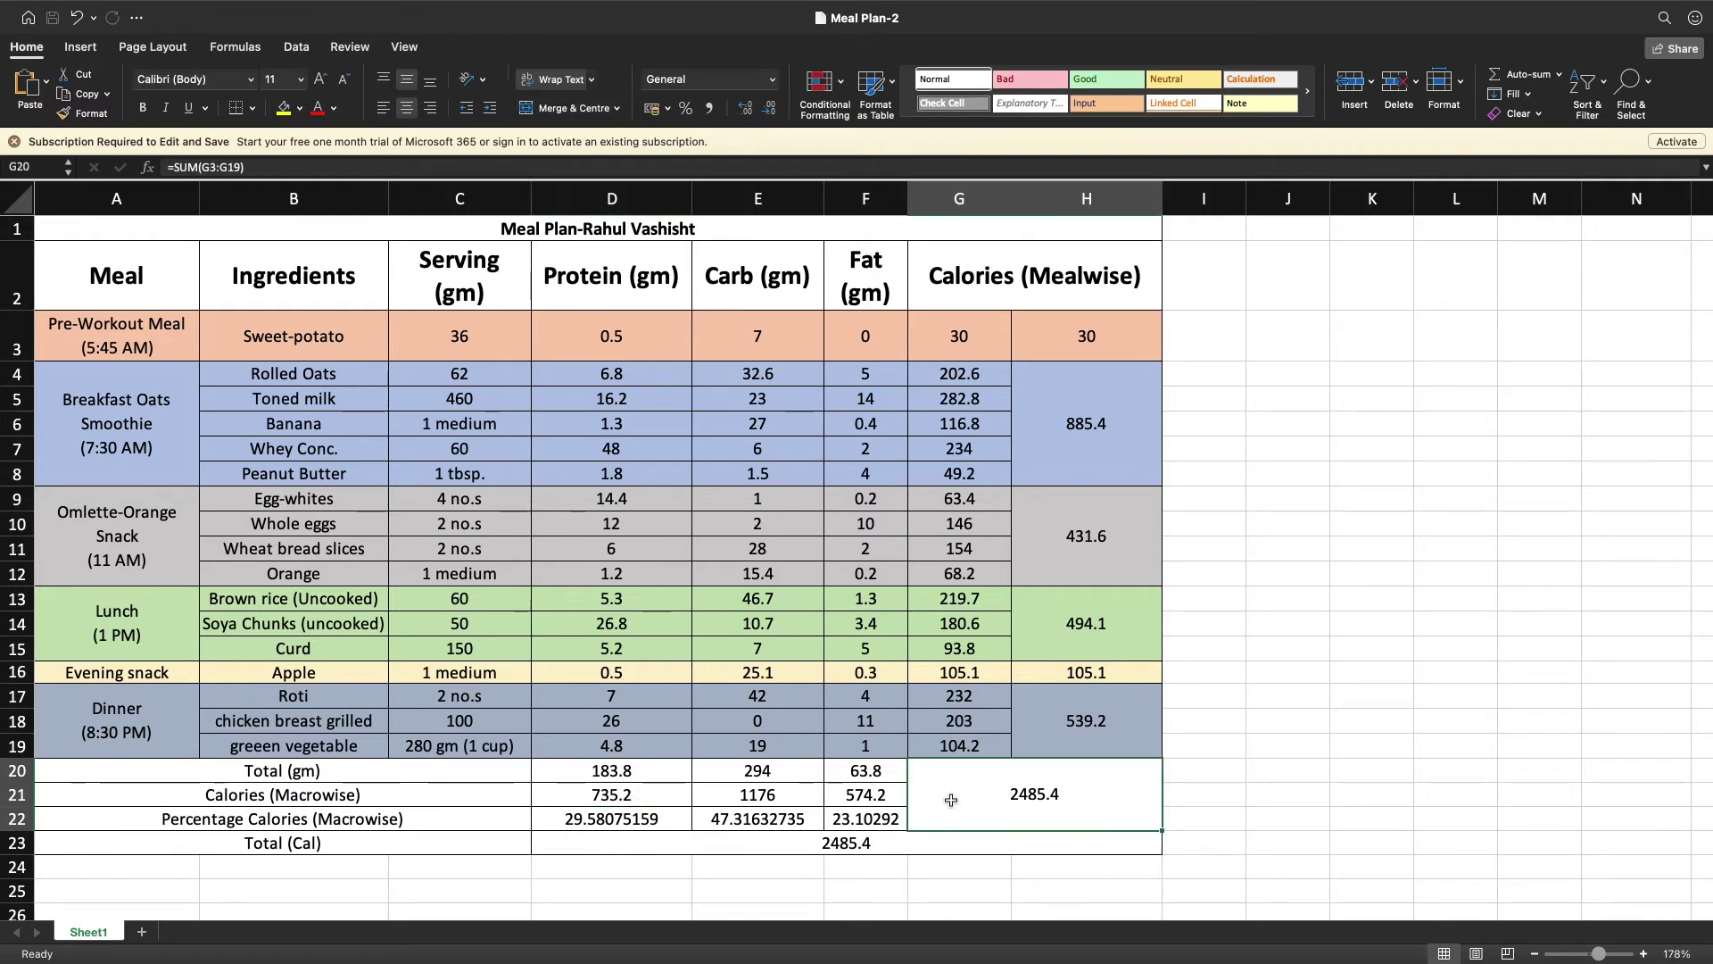
left_click(643, 796)
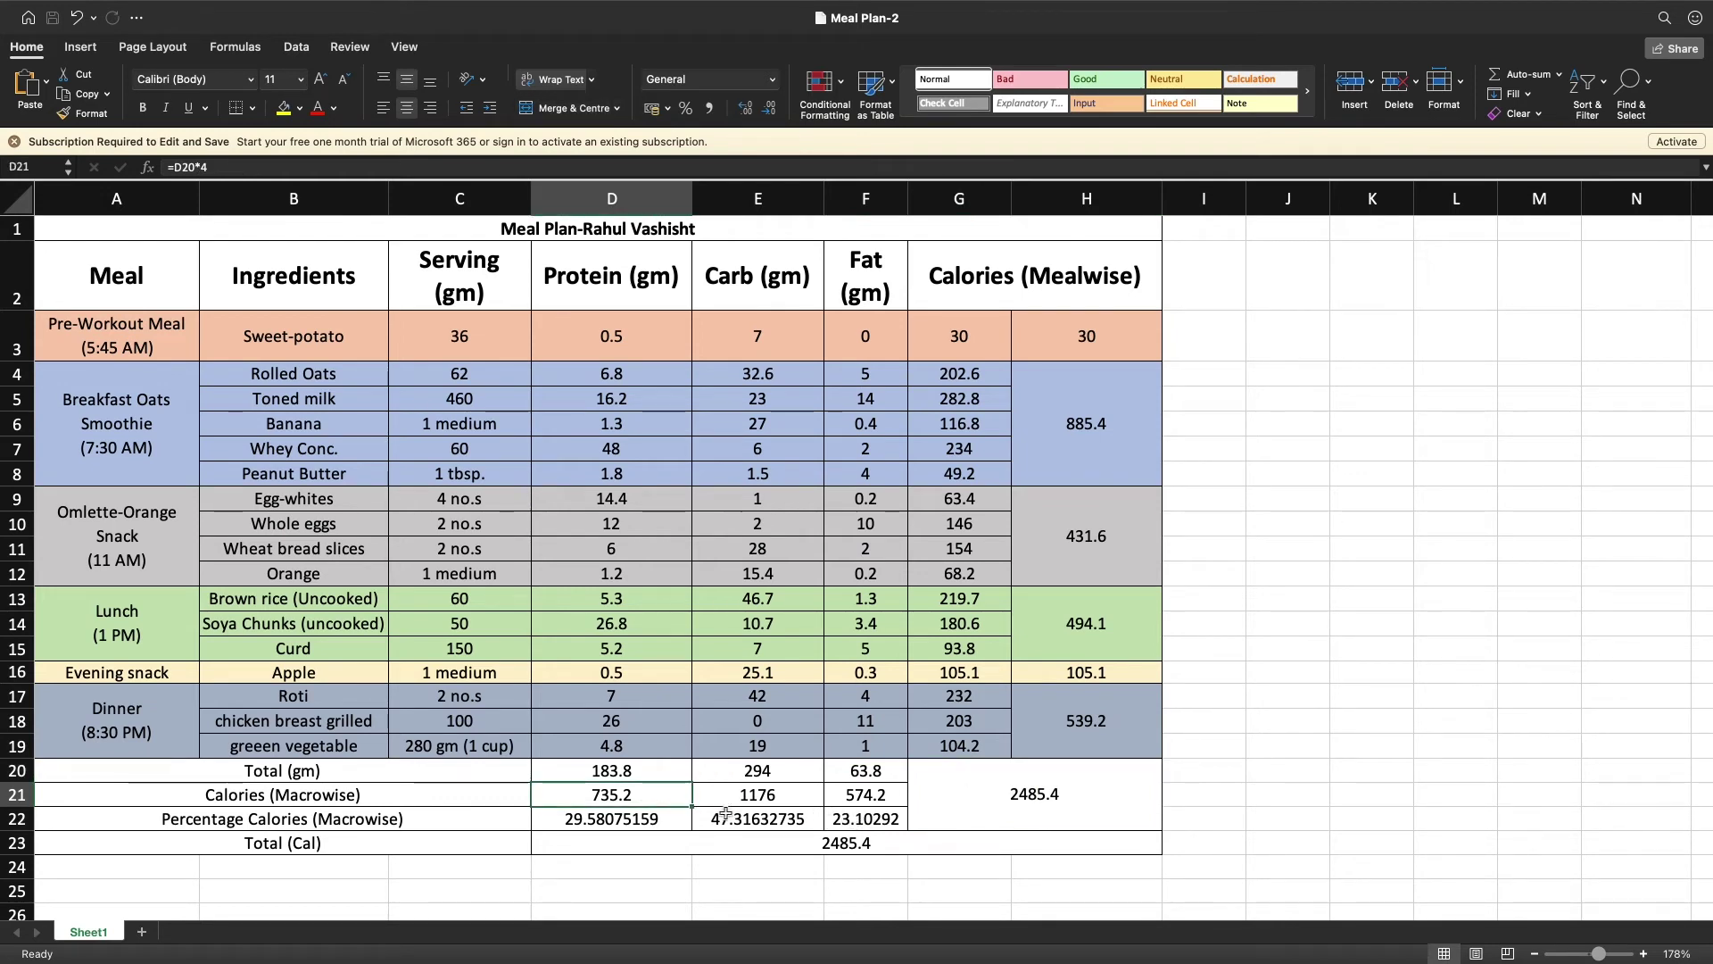
left_click(633, 821)
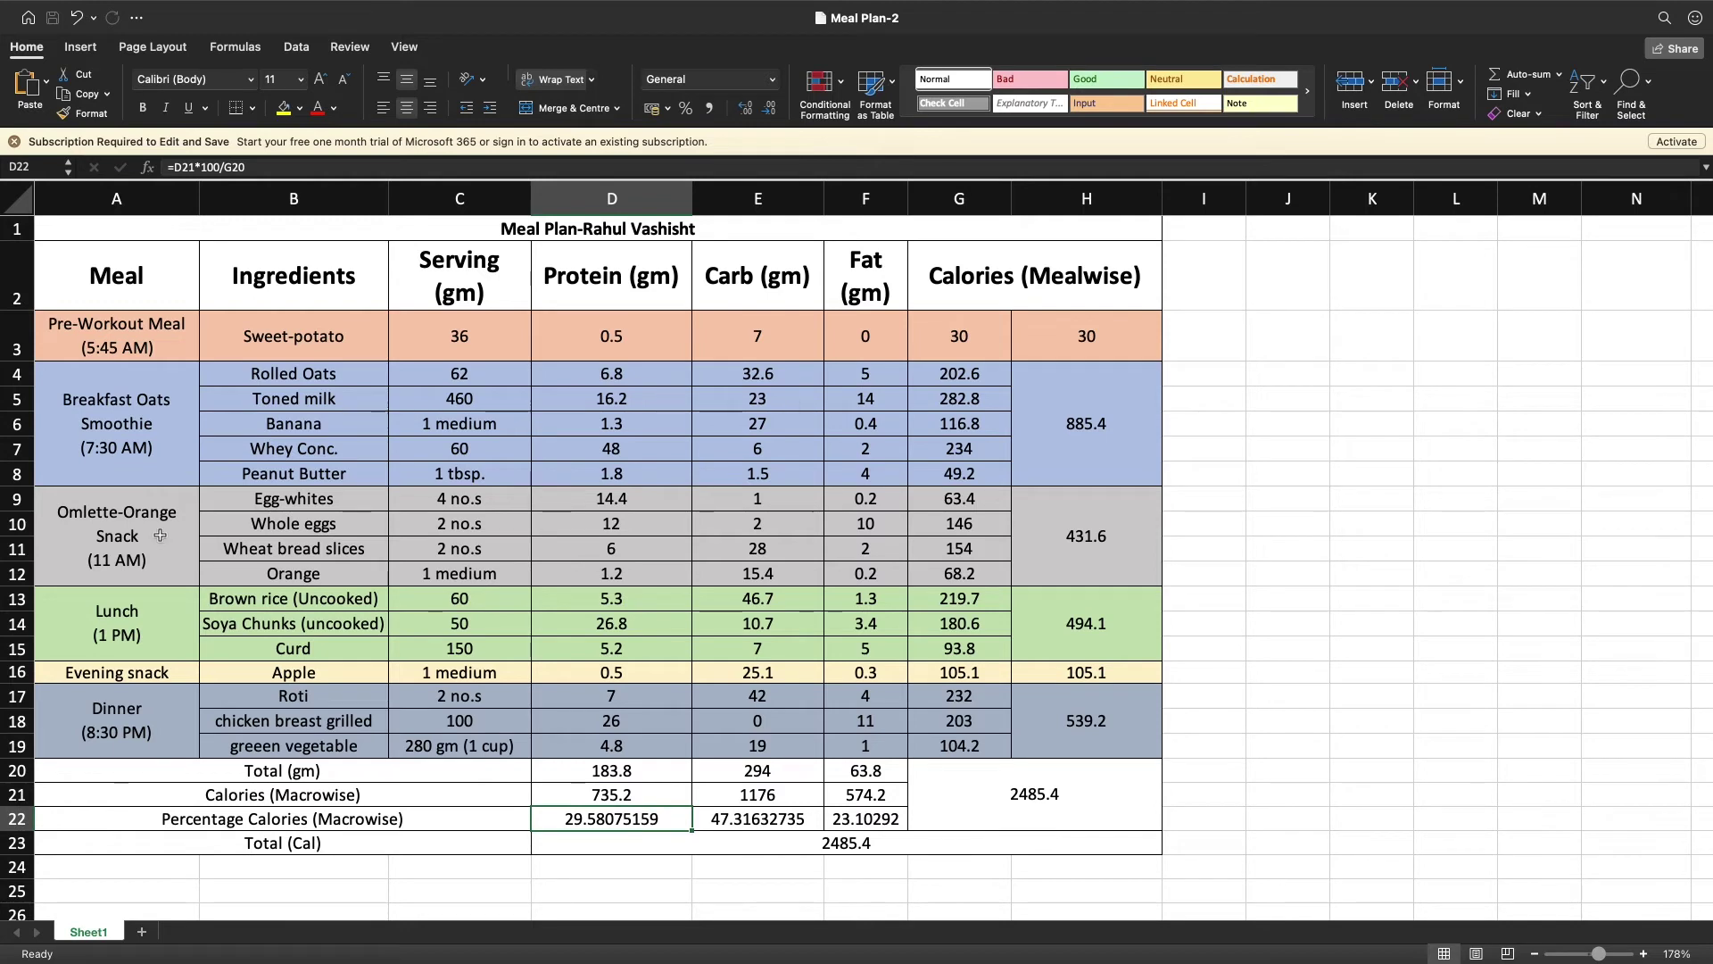
Review the Banana calorie formula, the breakfast and Omlette-Orange Snack mealwise totals, and the overall calorie sum.
left_click(962, 426)
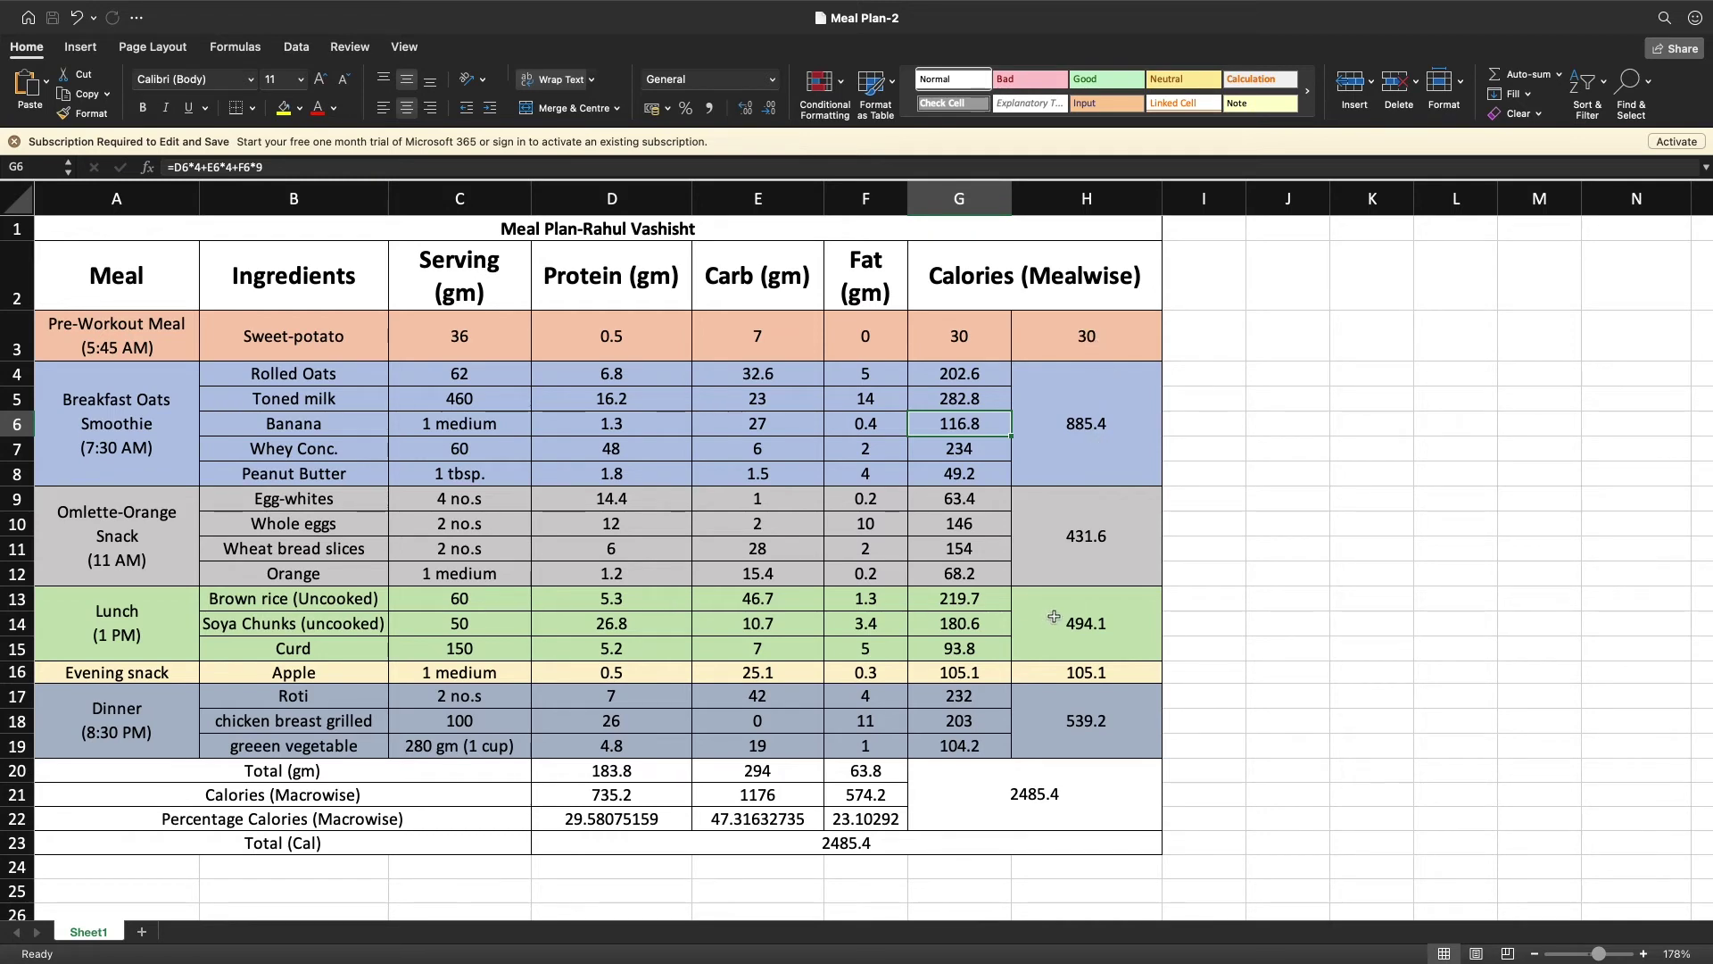
left_click(1071, 442)
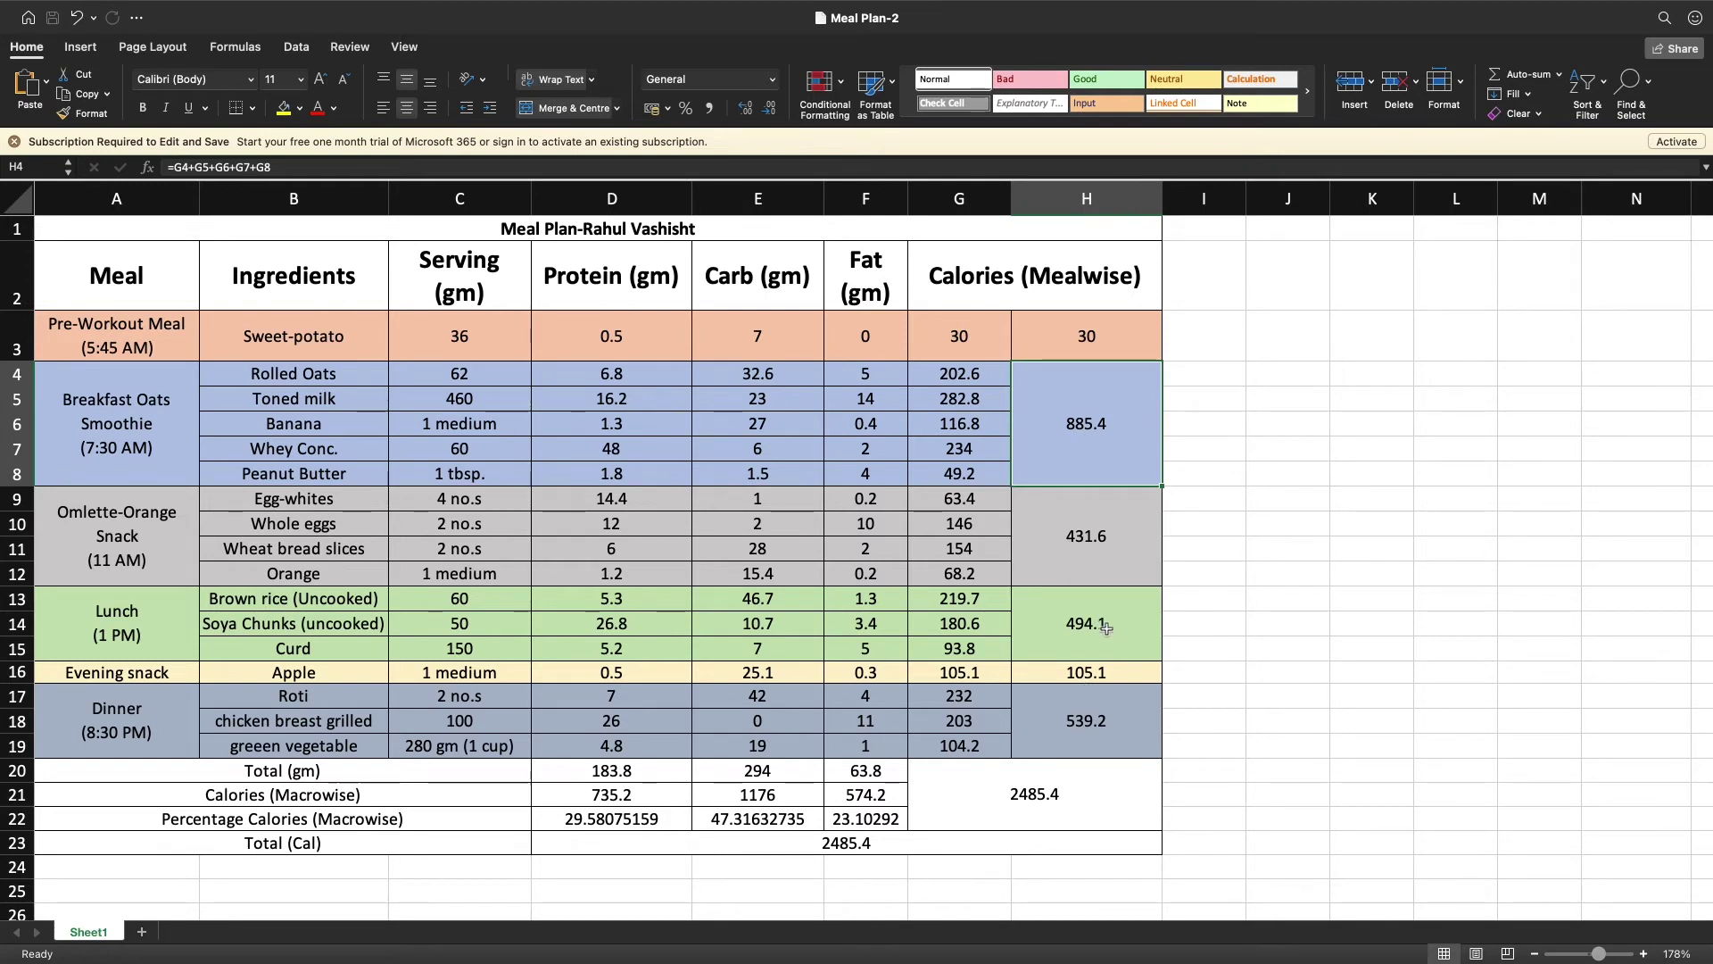
left_click(1114, 533)
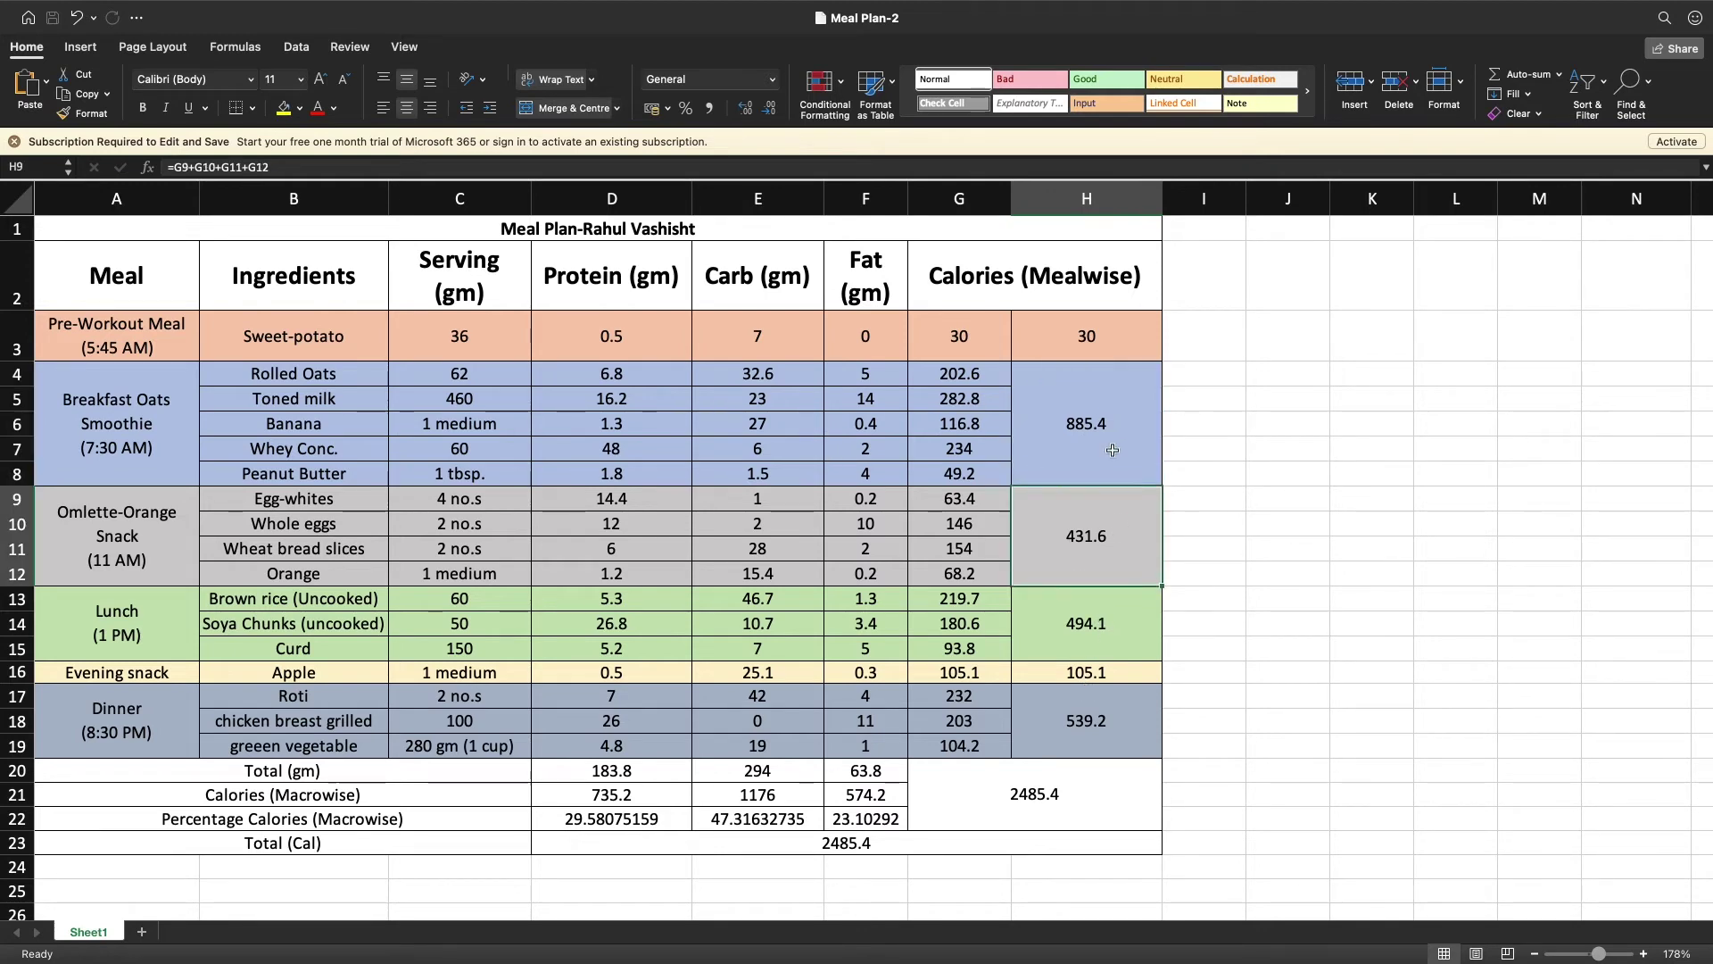
left_click(1113, 451)
left_click(1040, 774)
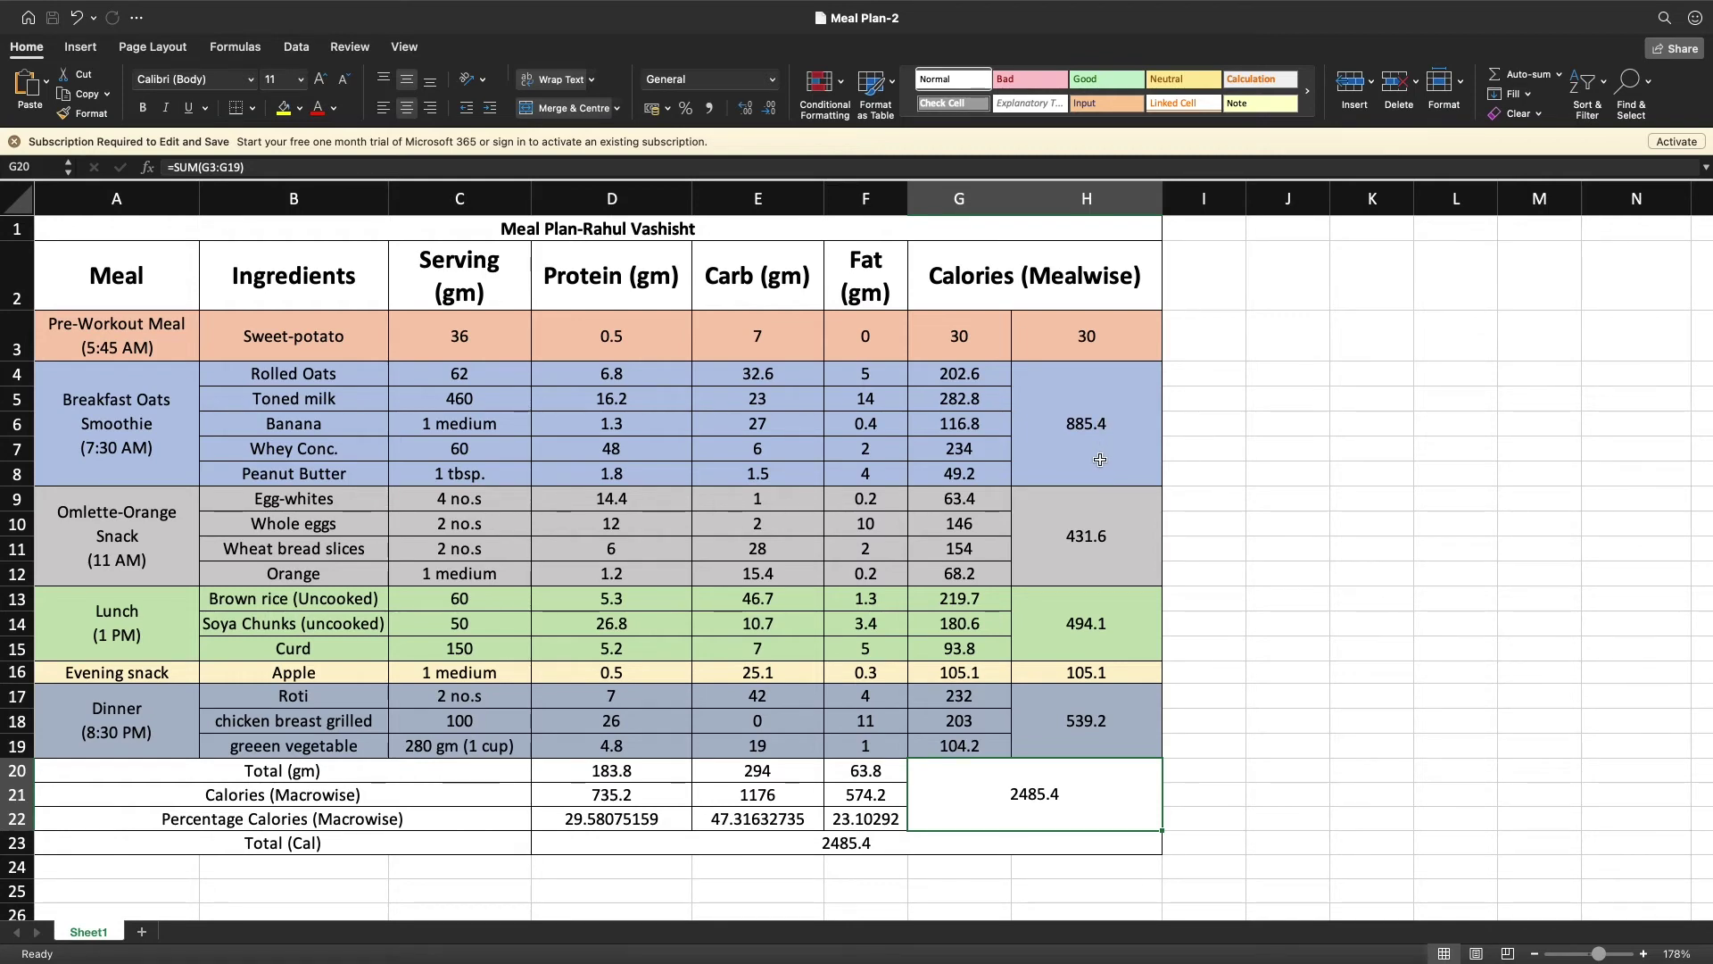
Examine the Breakfast Oats Smoothie total formula in H4 together with its ingredient calories in G4:G8.
left_click(1101, 411)
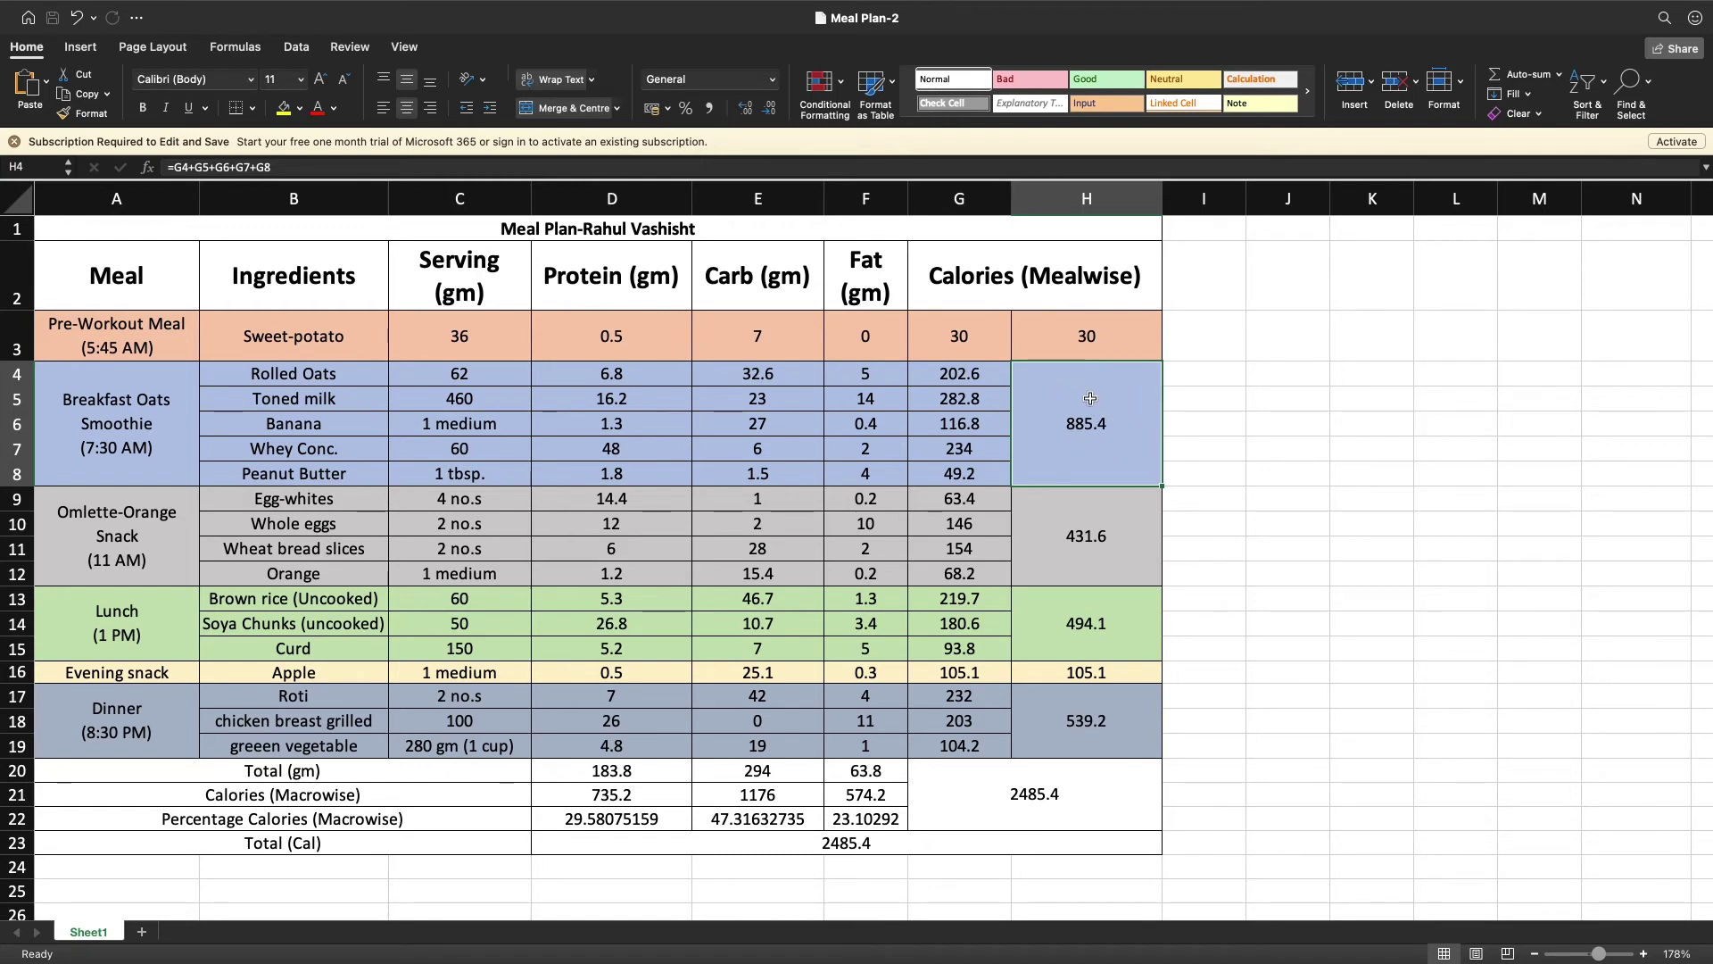
left_click(120, 454)
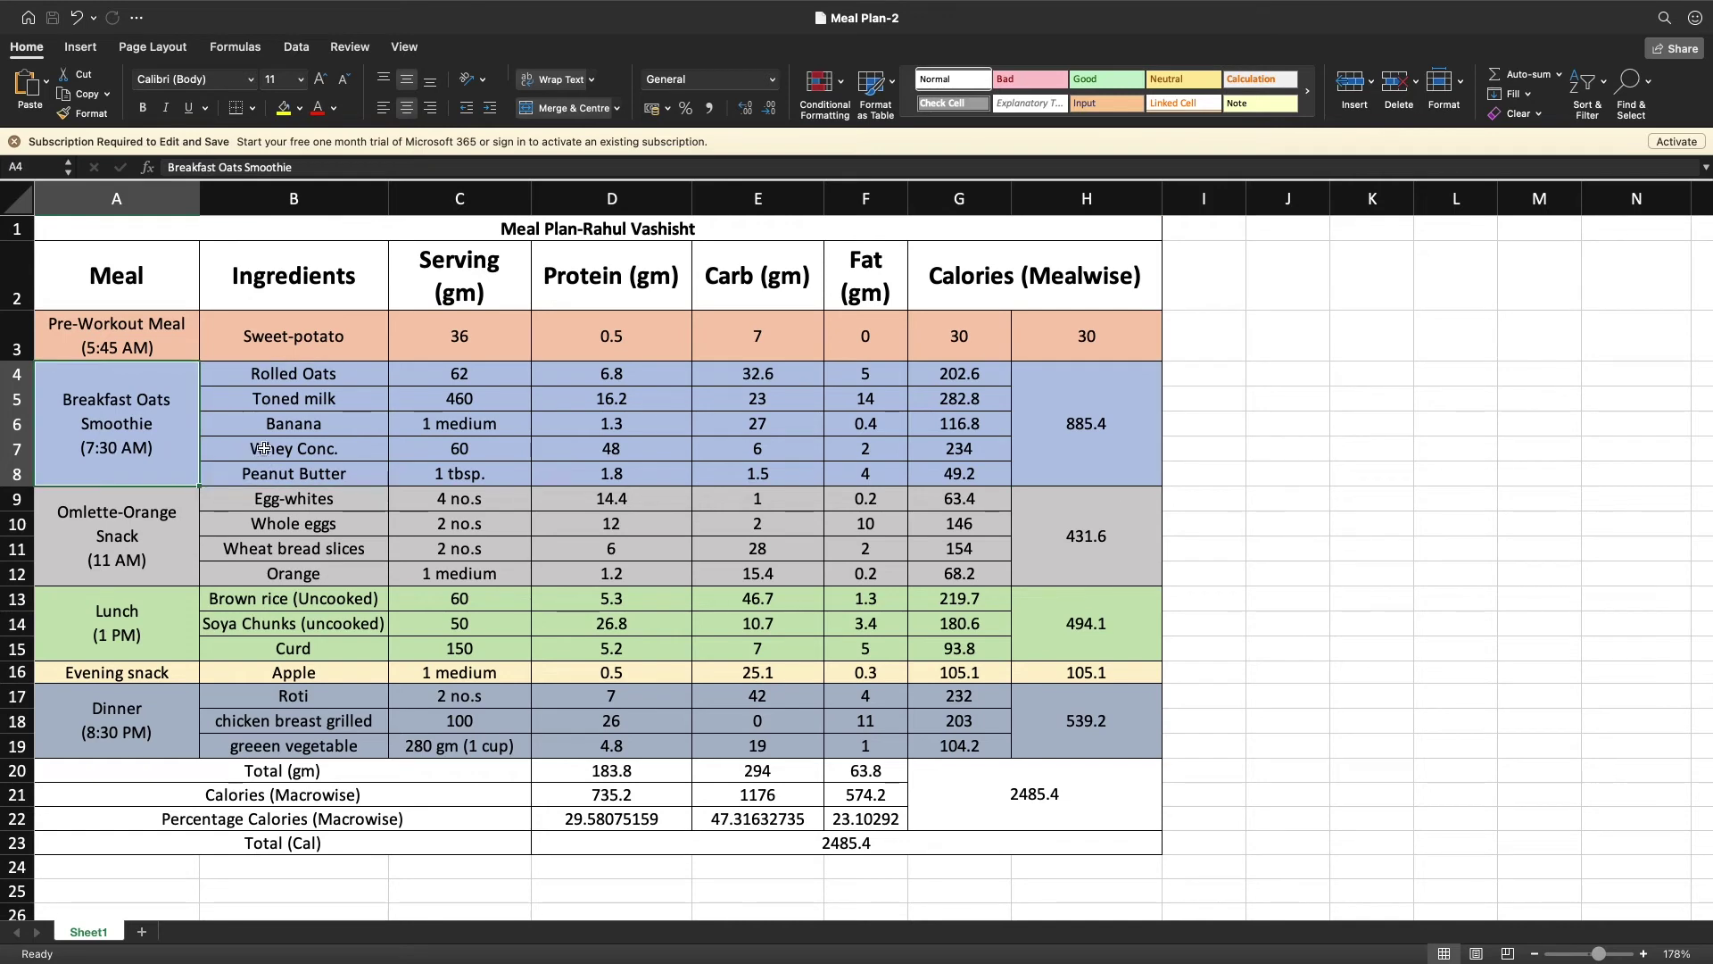
left_click(1075, 413)
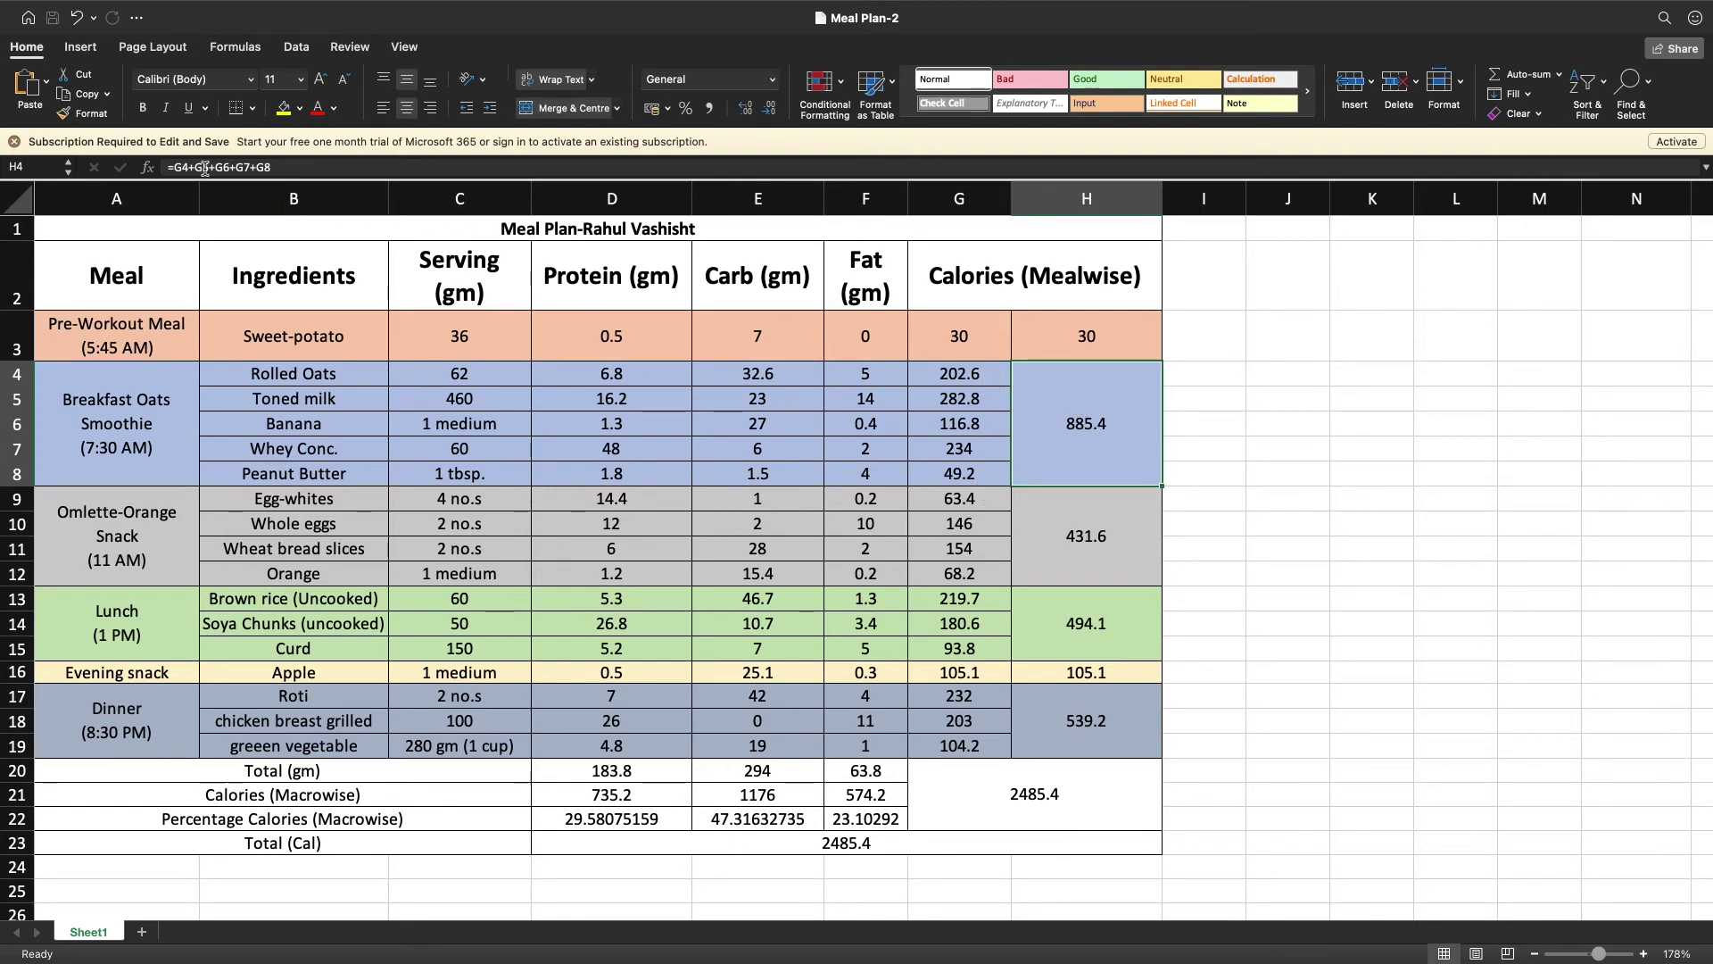
left_click(942, 375)
left_click_drag(945, 395, 946, 480)
left_click(1119, 473)
Check the mealwise totals for the Omlette-Orange Snack and Lunch against their ingredient calories in G9:G12 and G13:G15.
left_click(121, 574)
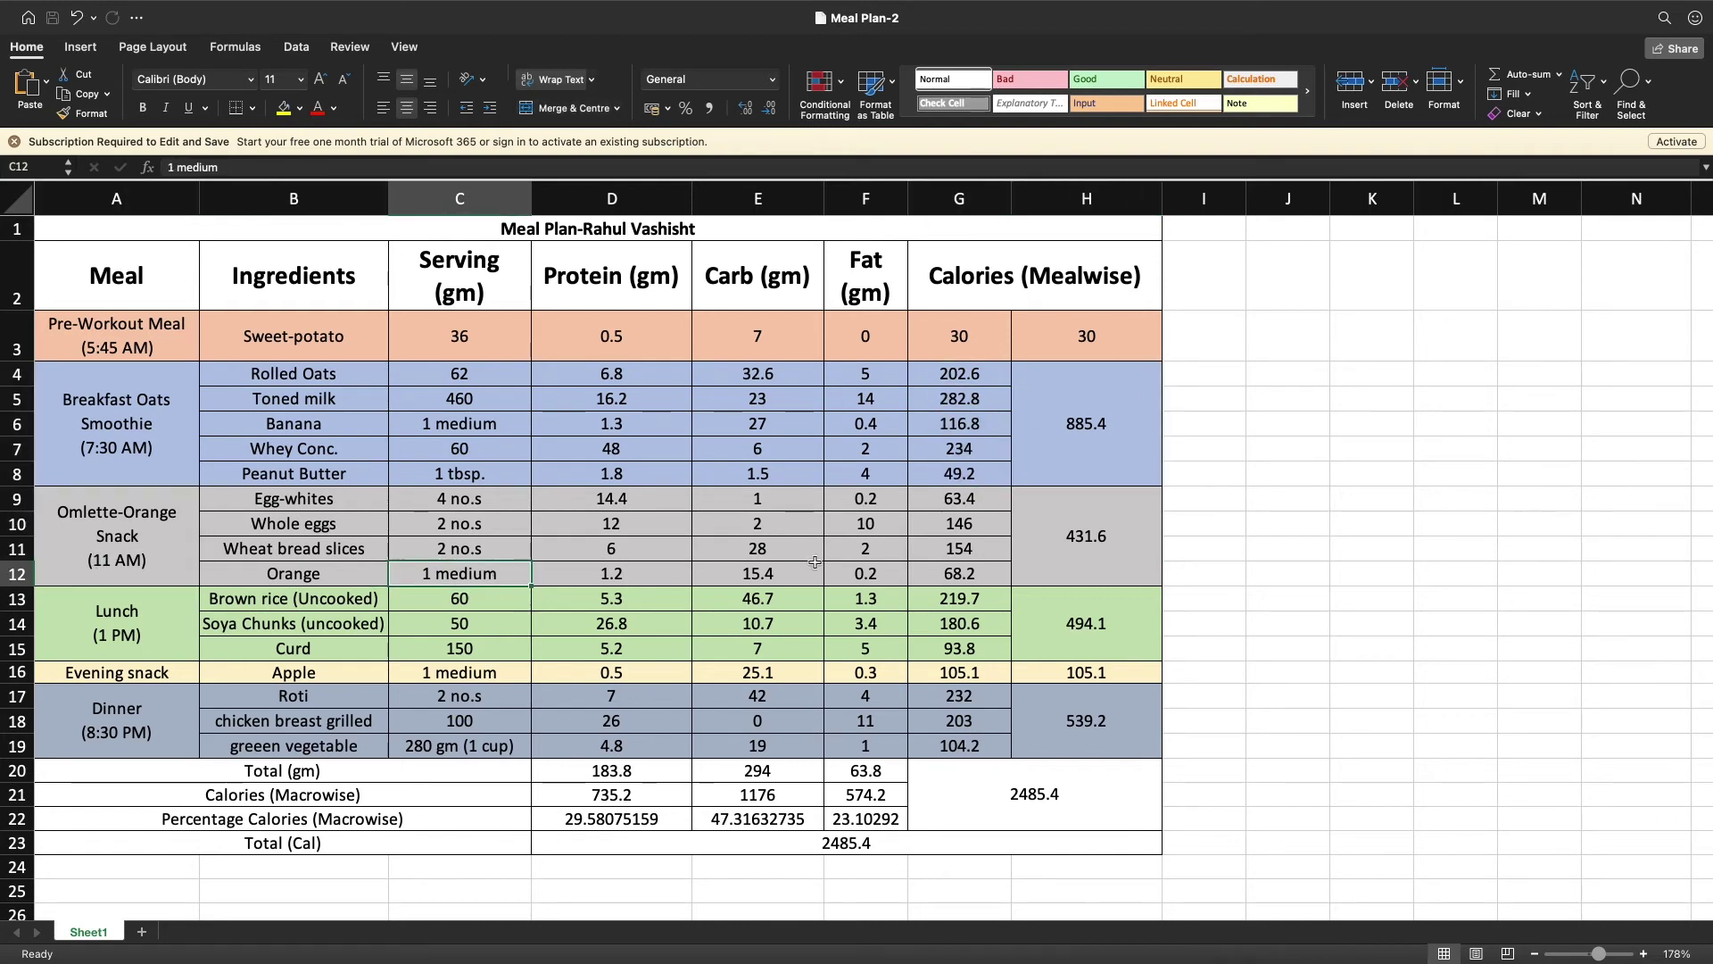
left_click(1099, 535)
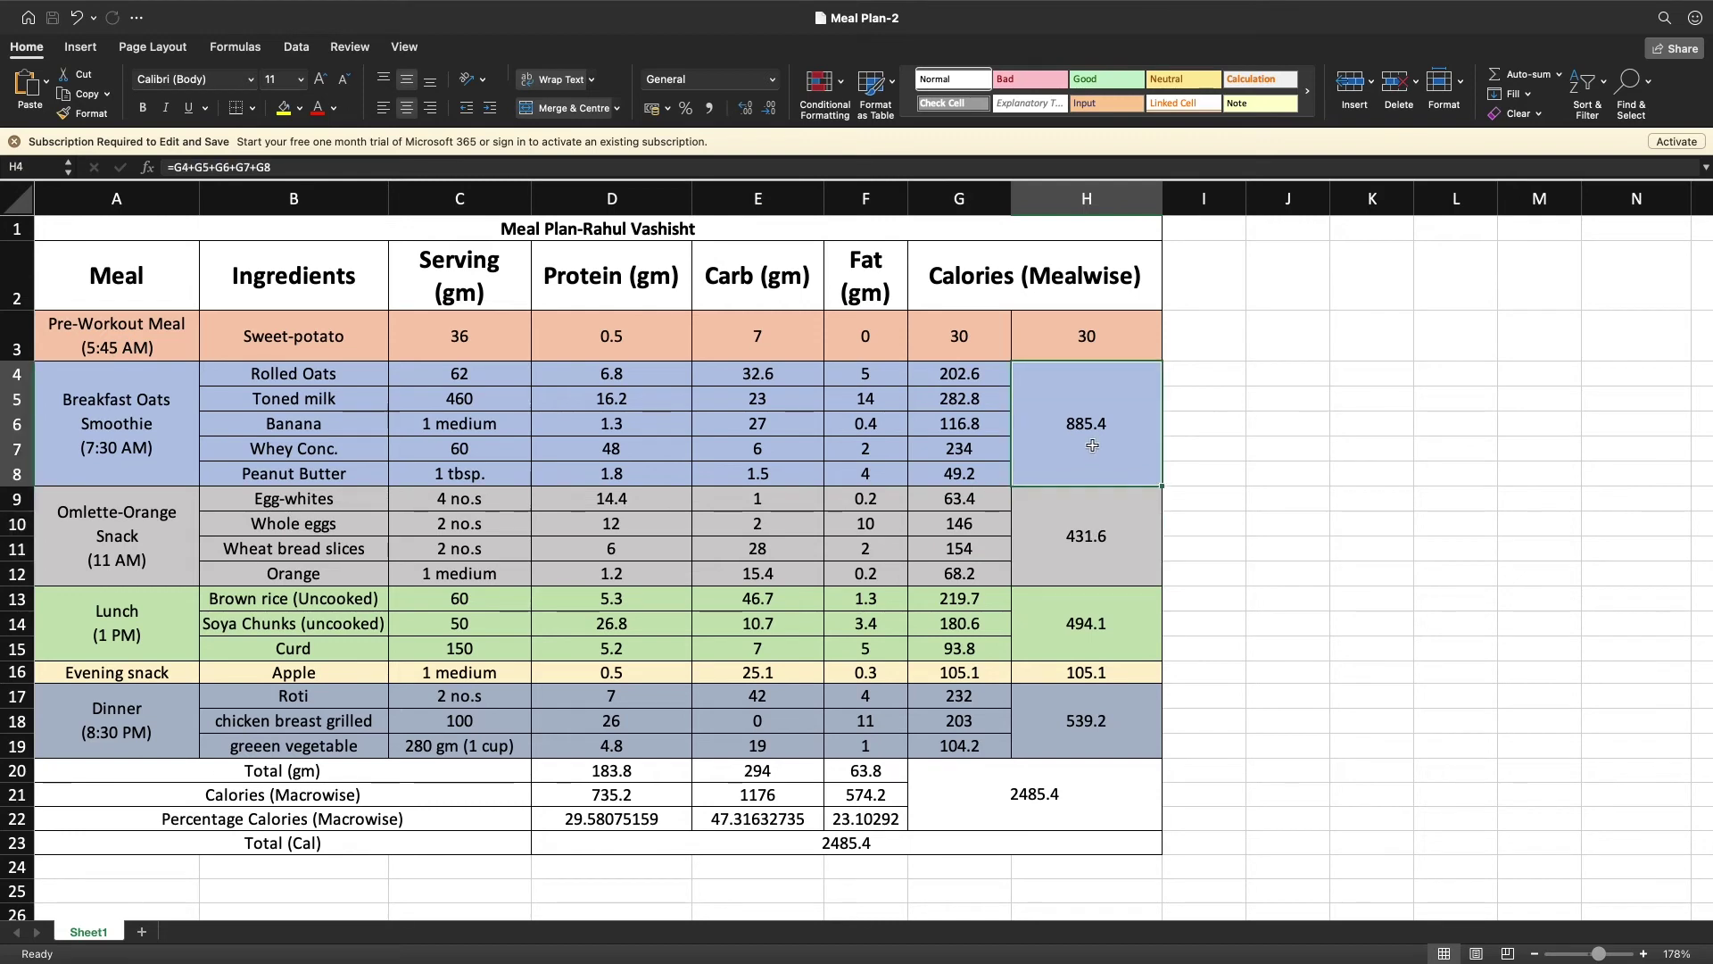
left_click(1075, 623)
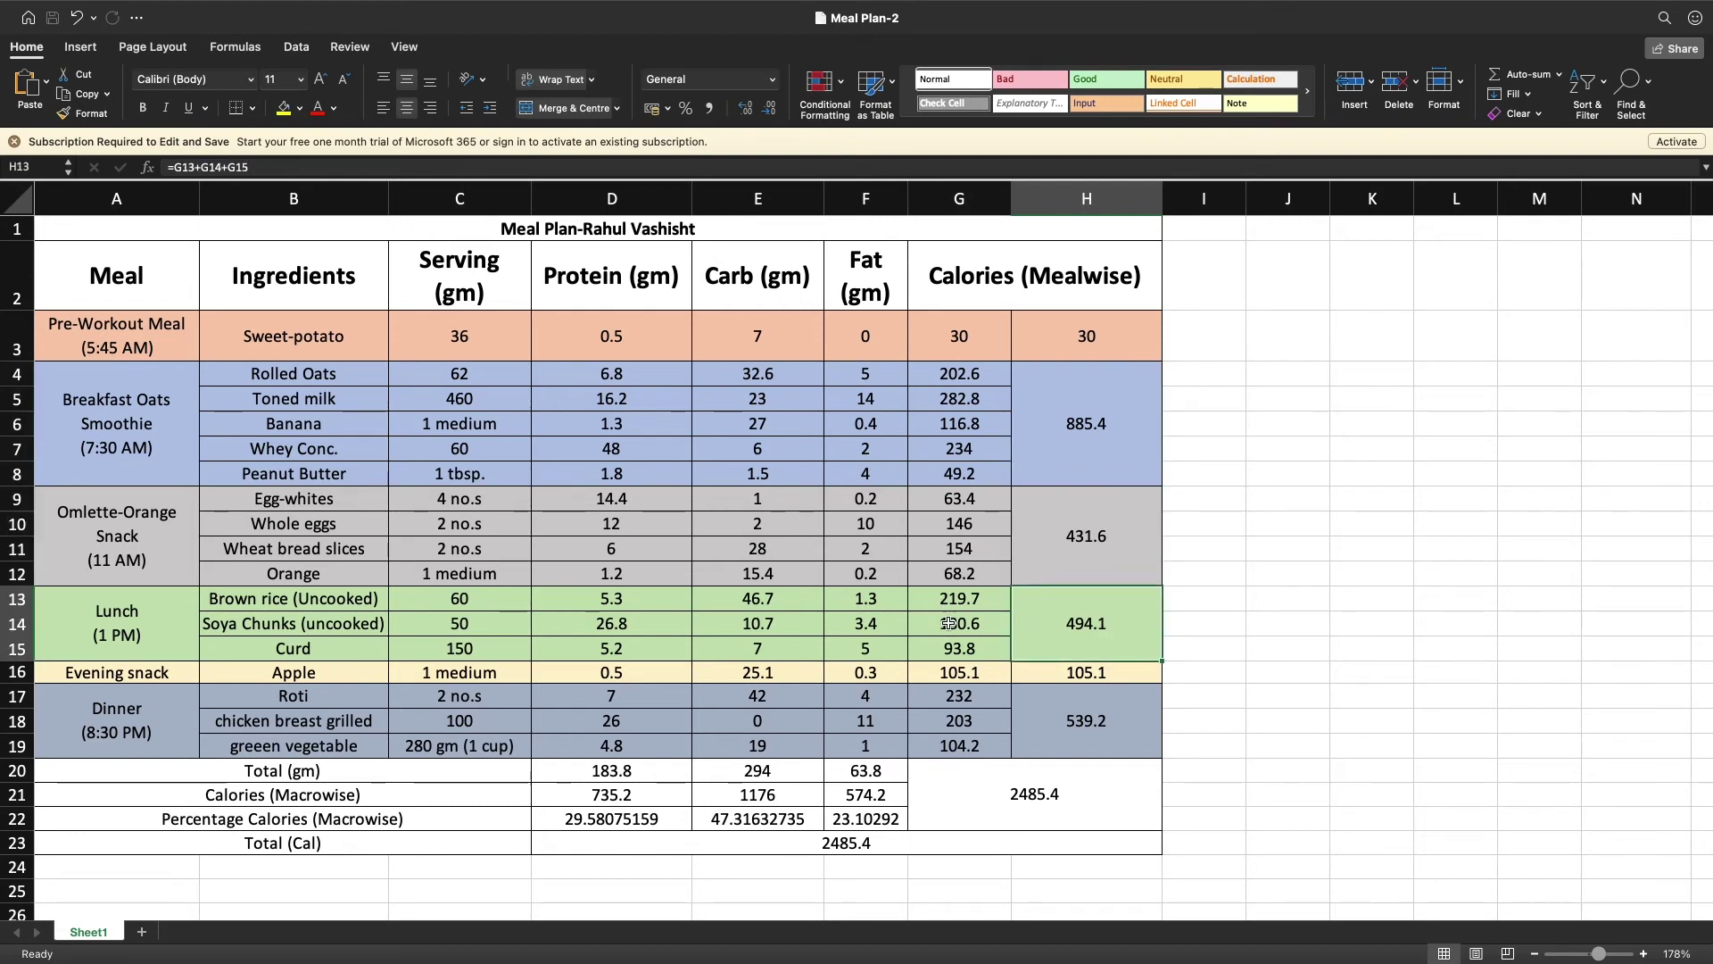
left_click_drag(960, 589, 960, 649)
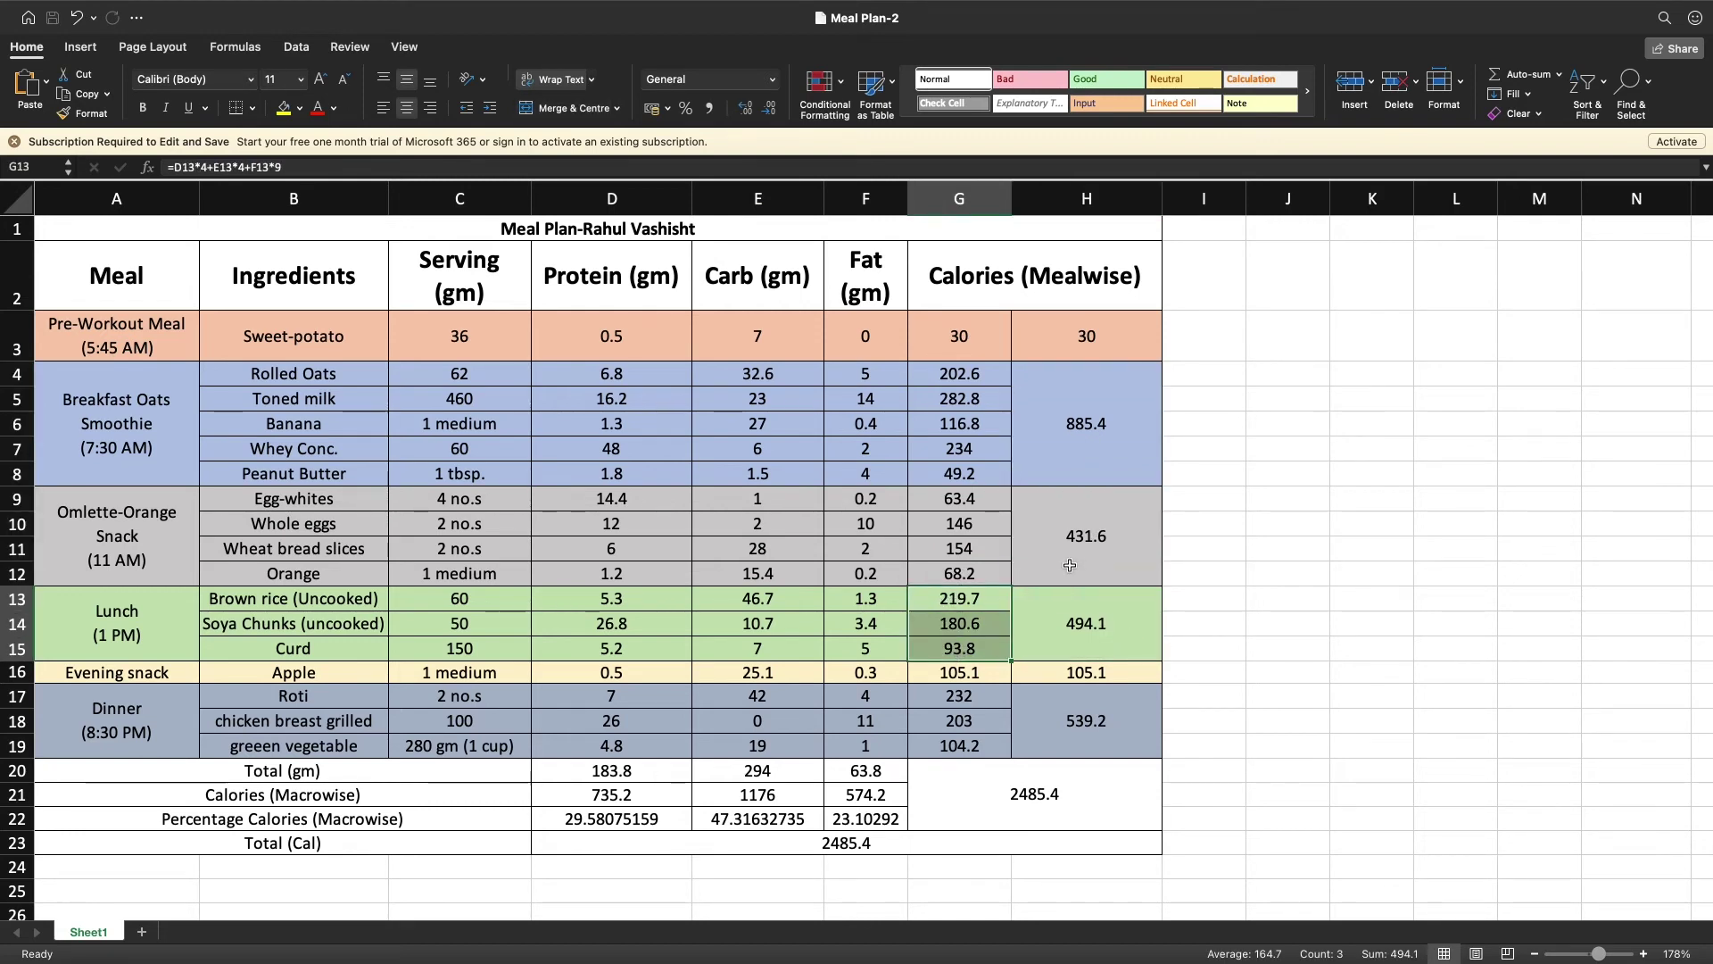
left_click_drag(953, 502, 953, 573)
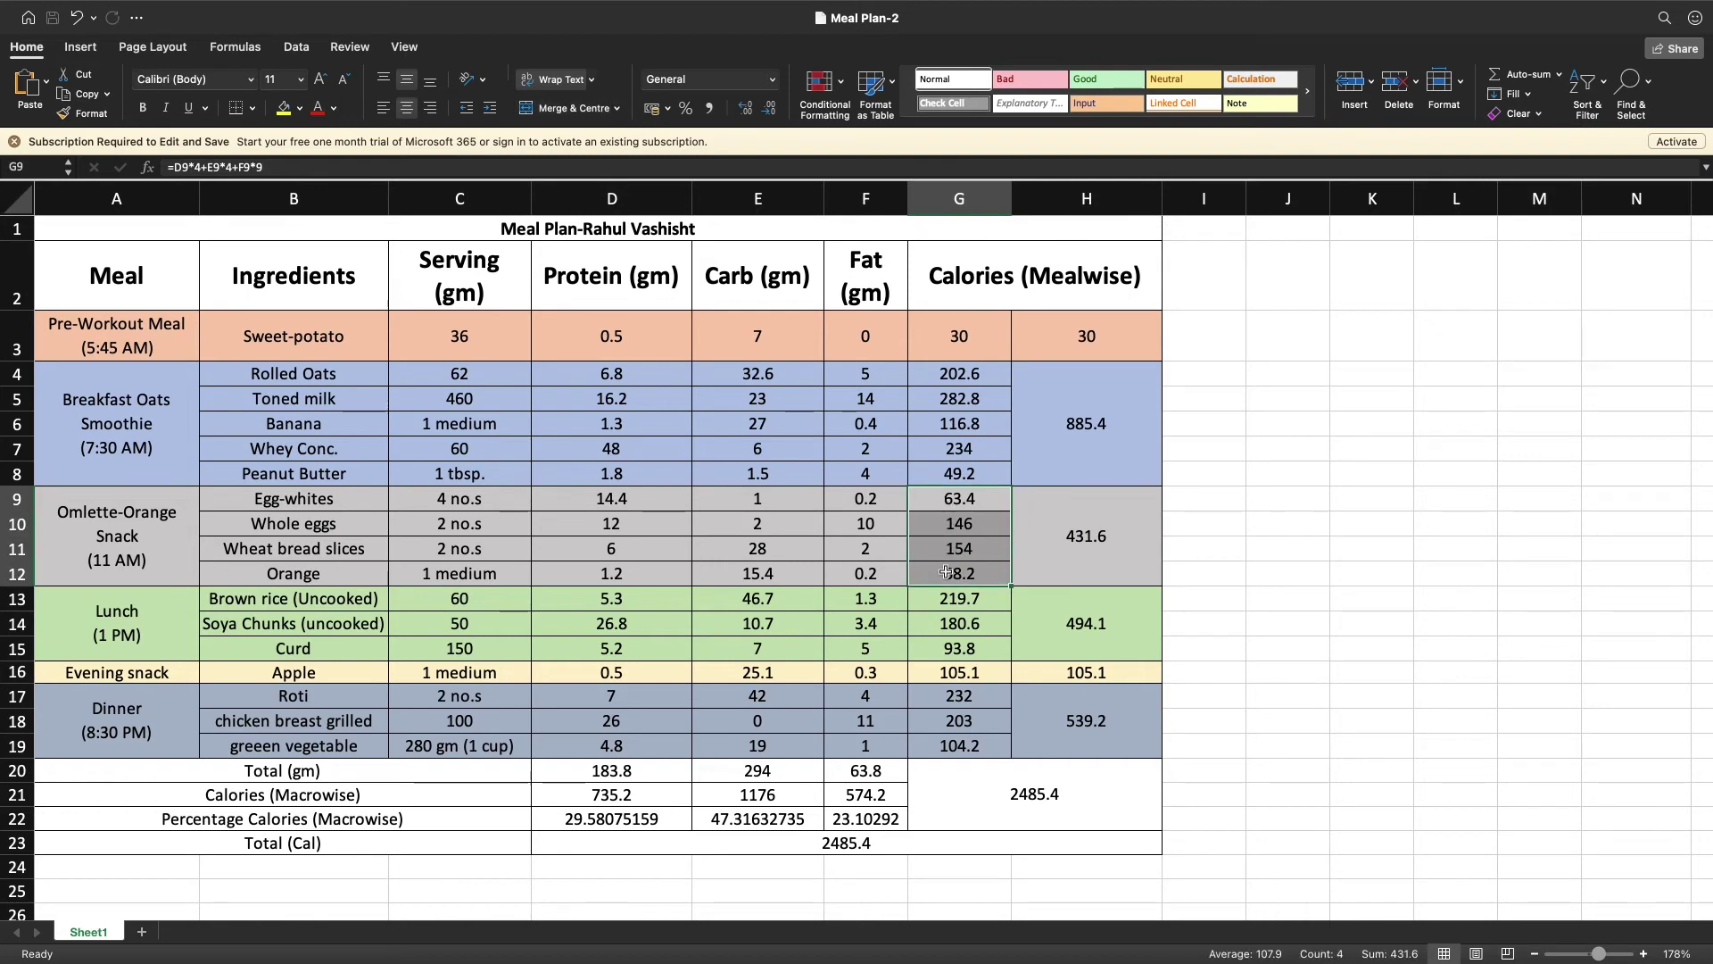
Review the Dinner total and the overall SUM formula in G20 against the ingredient calories in G3 to G19.
left_click(1103, 718)
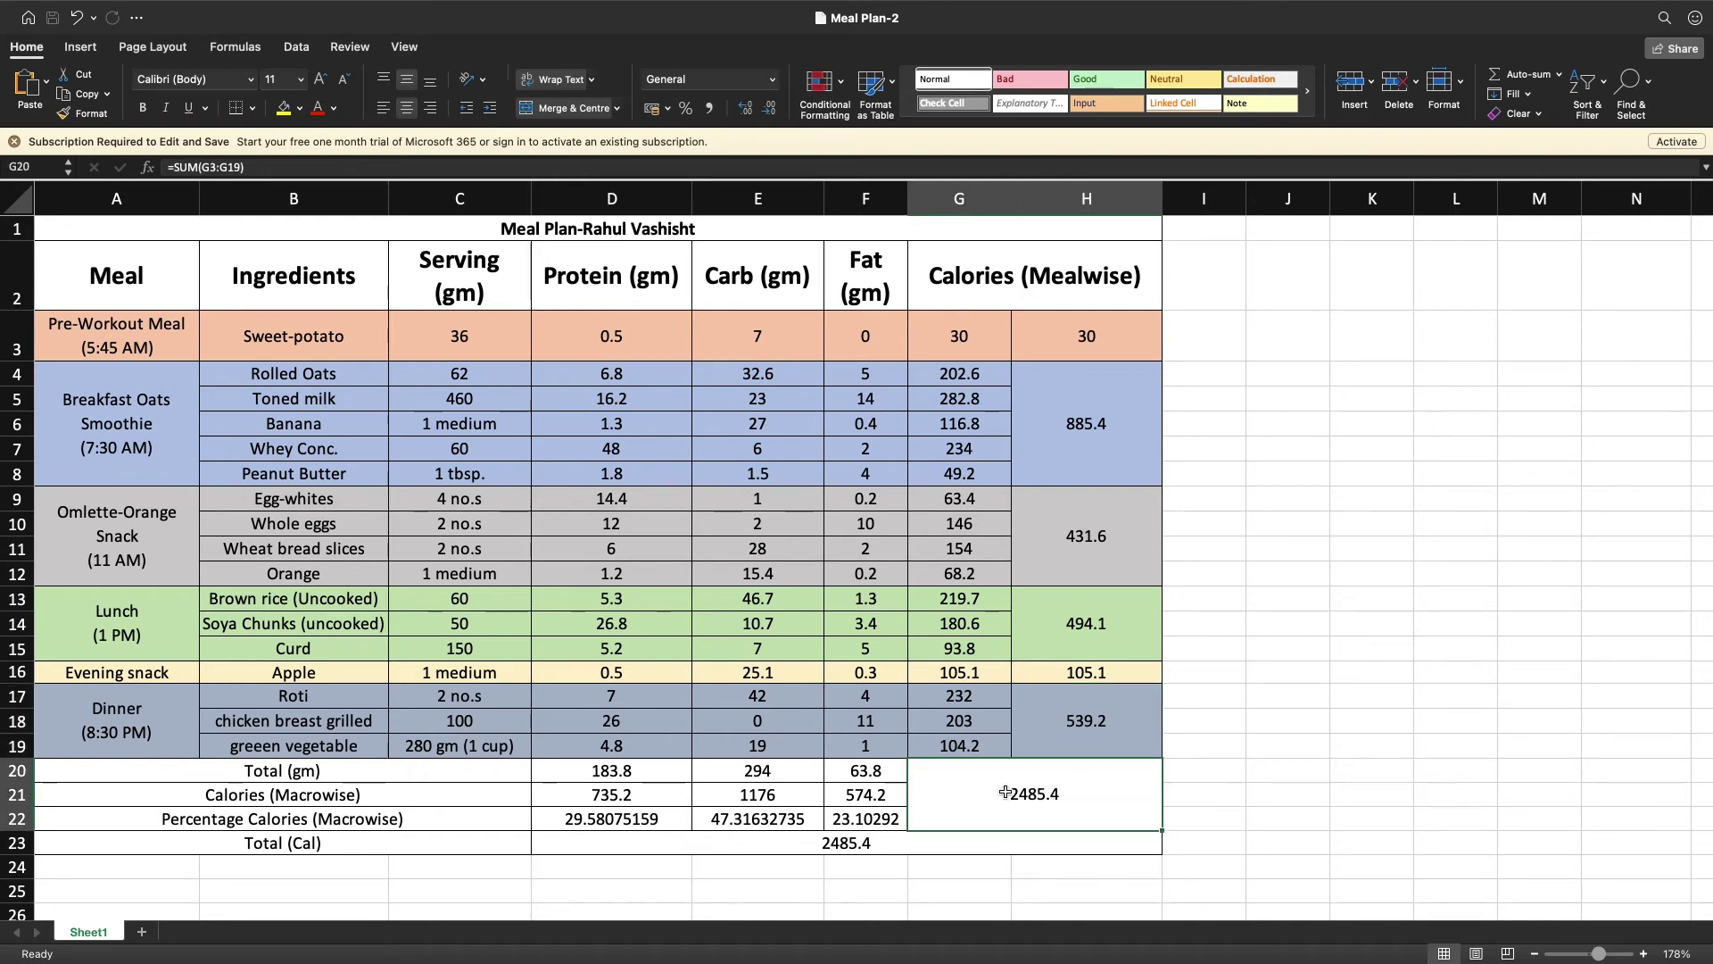
left_click(1044, 783)
left_click(959, 198)
left_click(979, 335)
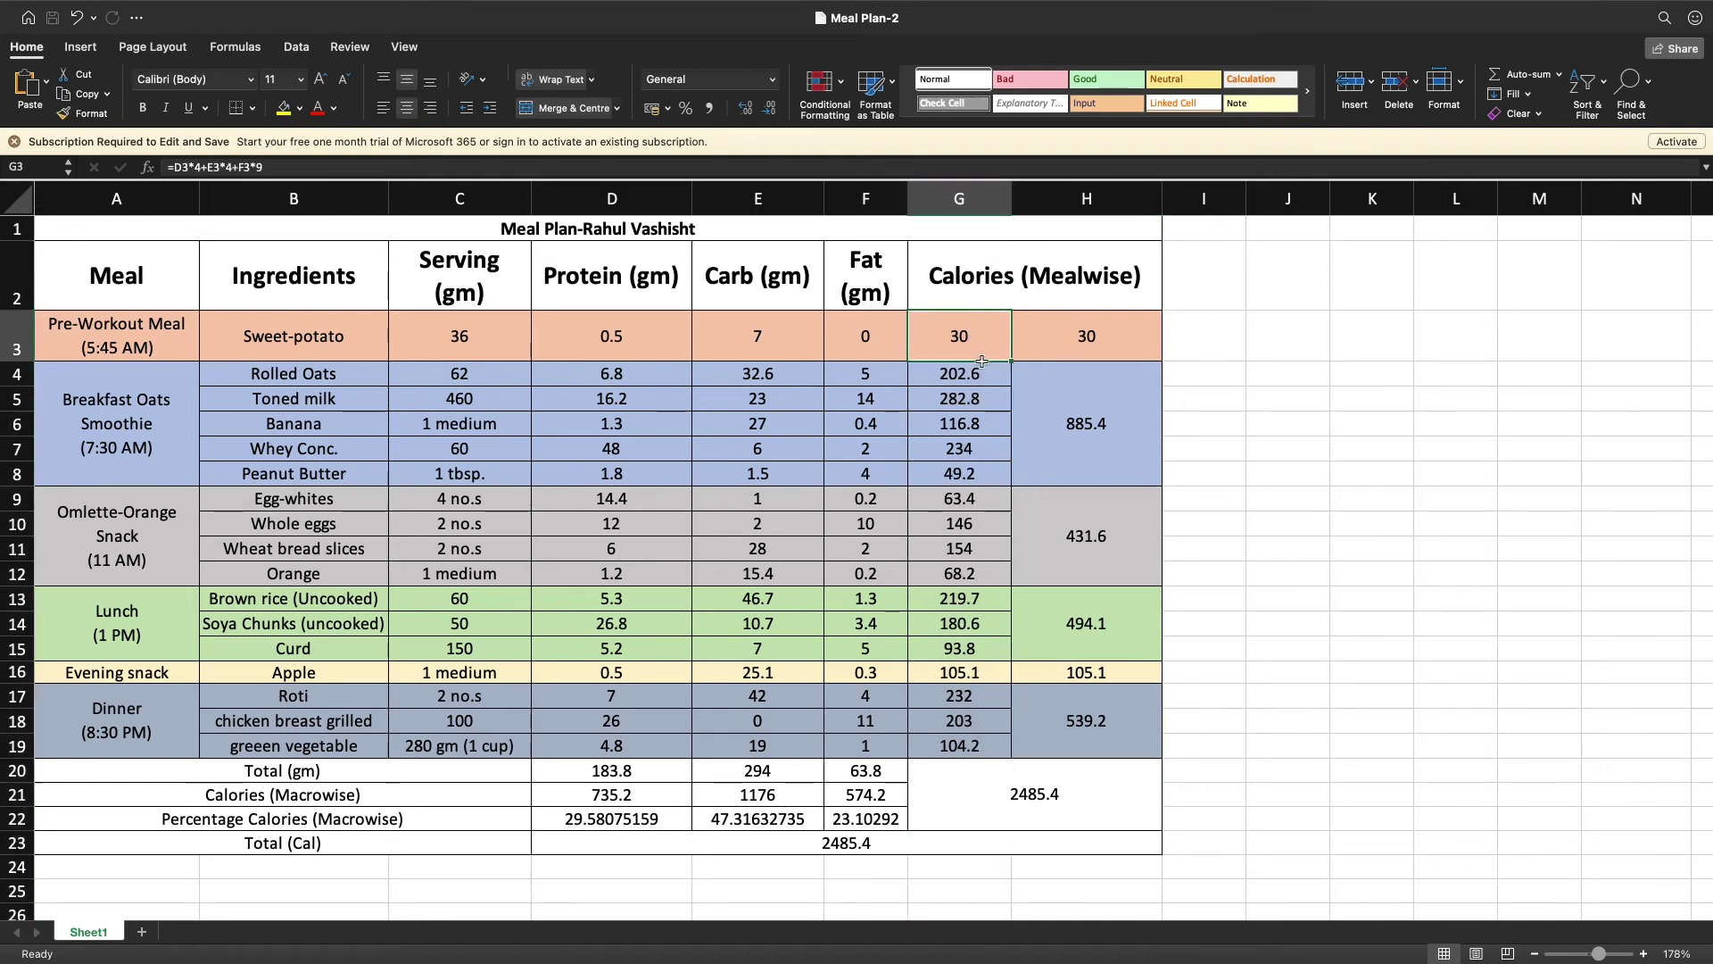
left_click(959, 756)
left_click(1050, 810)
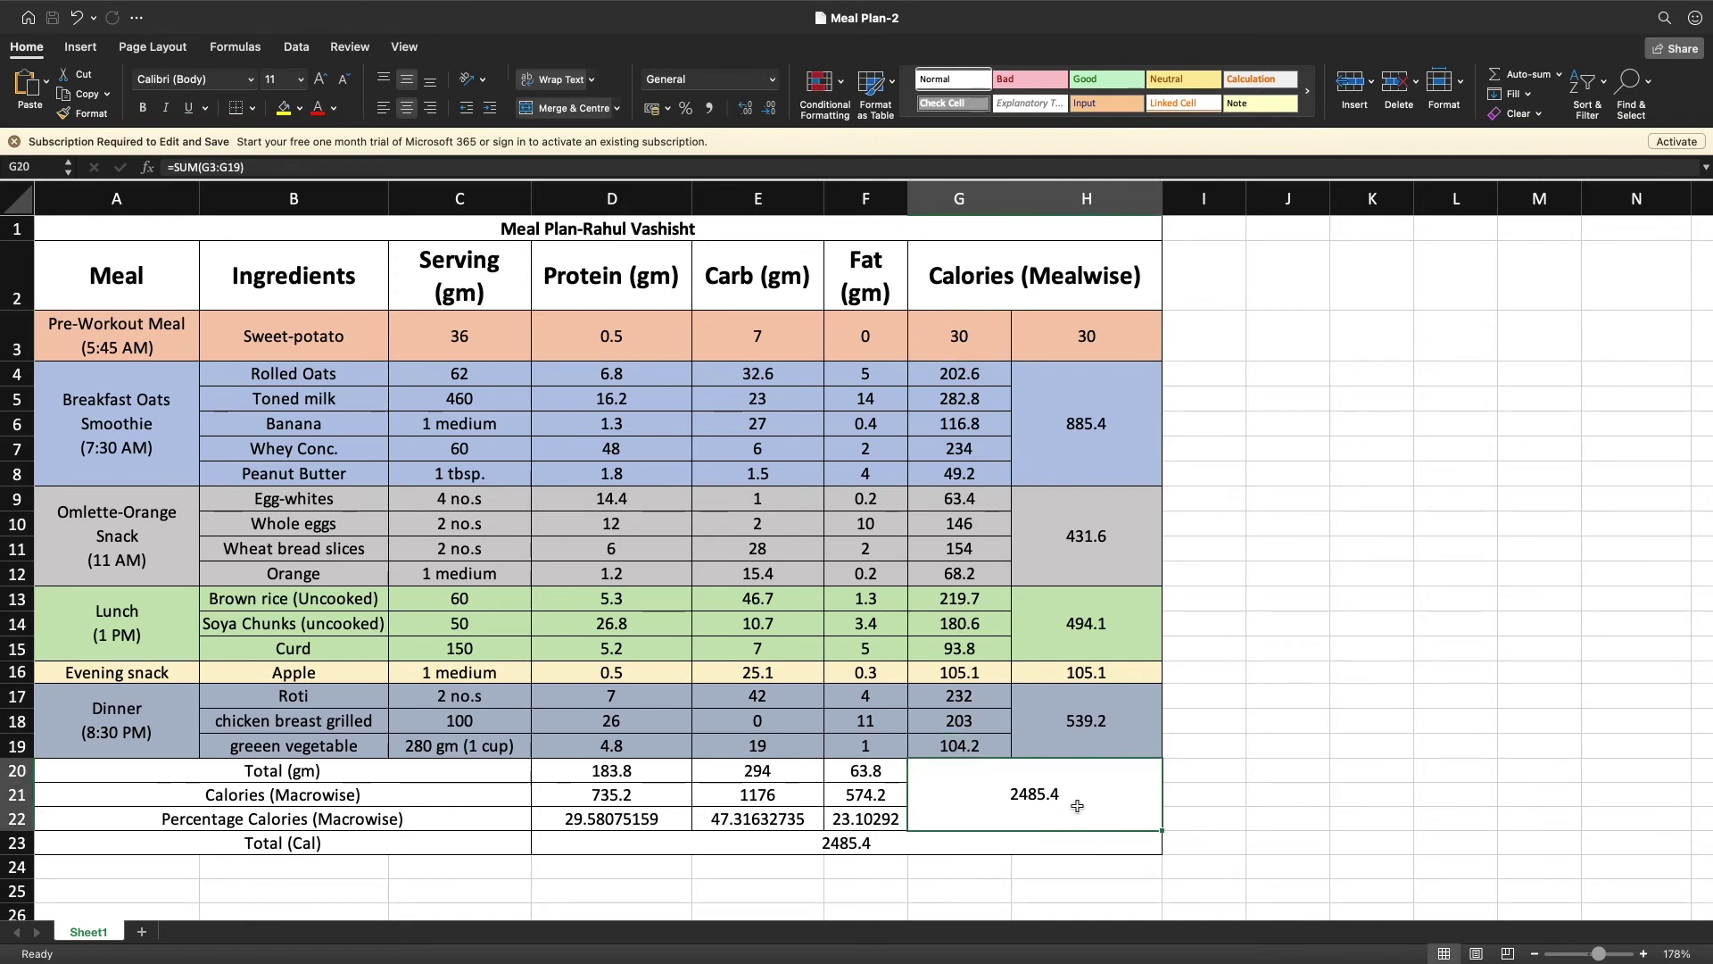
Compare the meal plan's overall calories with the Dietry Calorie cell in row 28.
scroll(1077, 806, "down", 3)
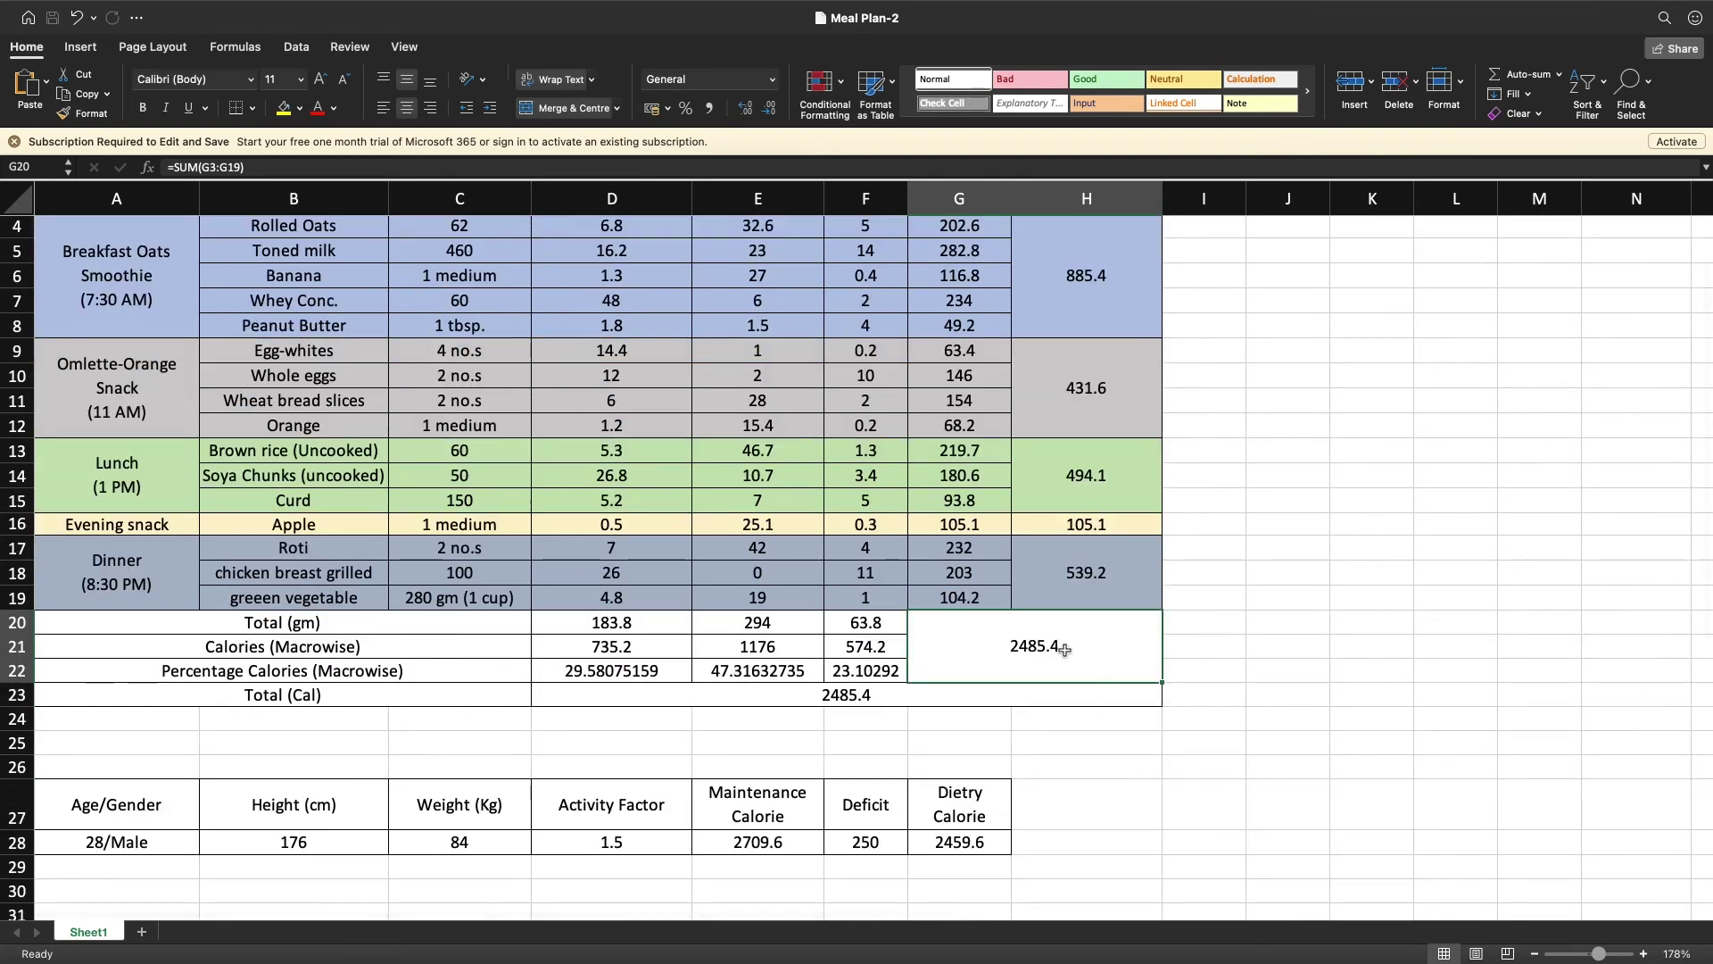
left_click(979, 843)
scroll(428, 621, "up", 3)
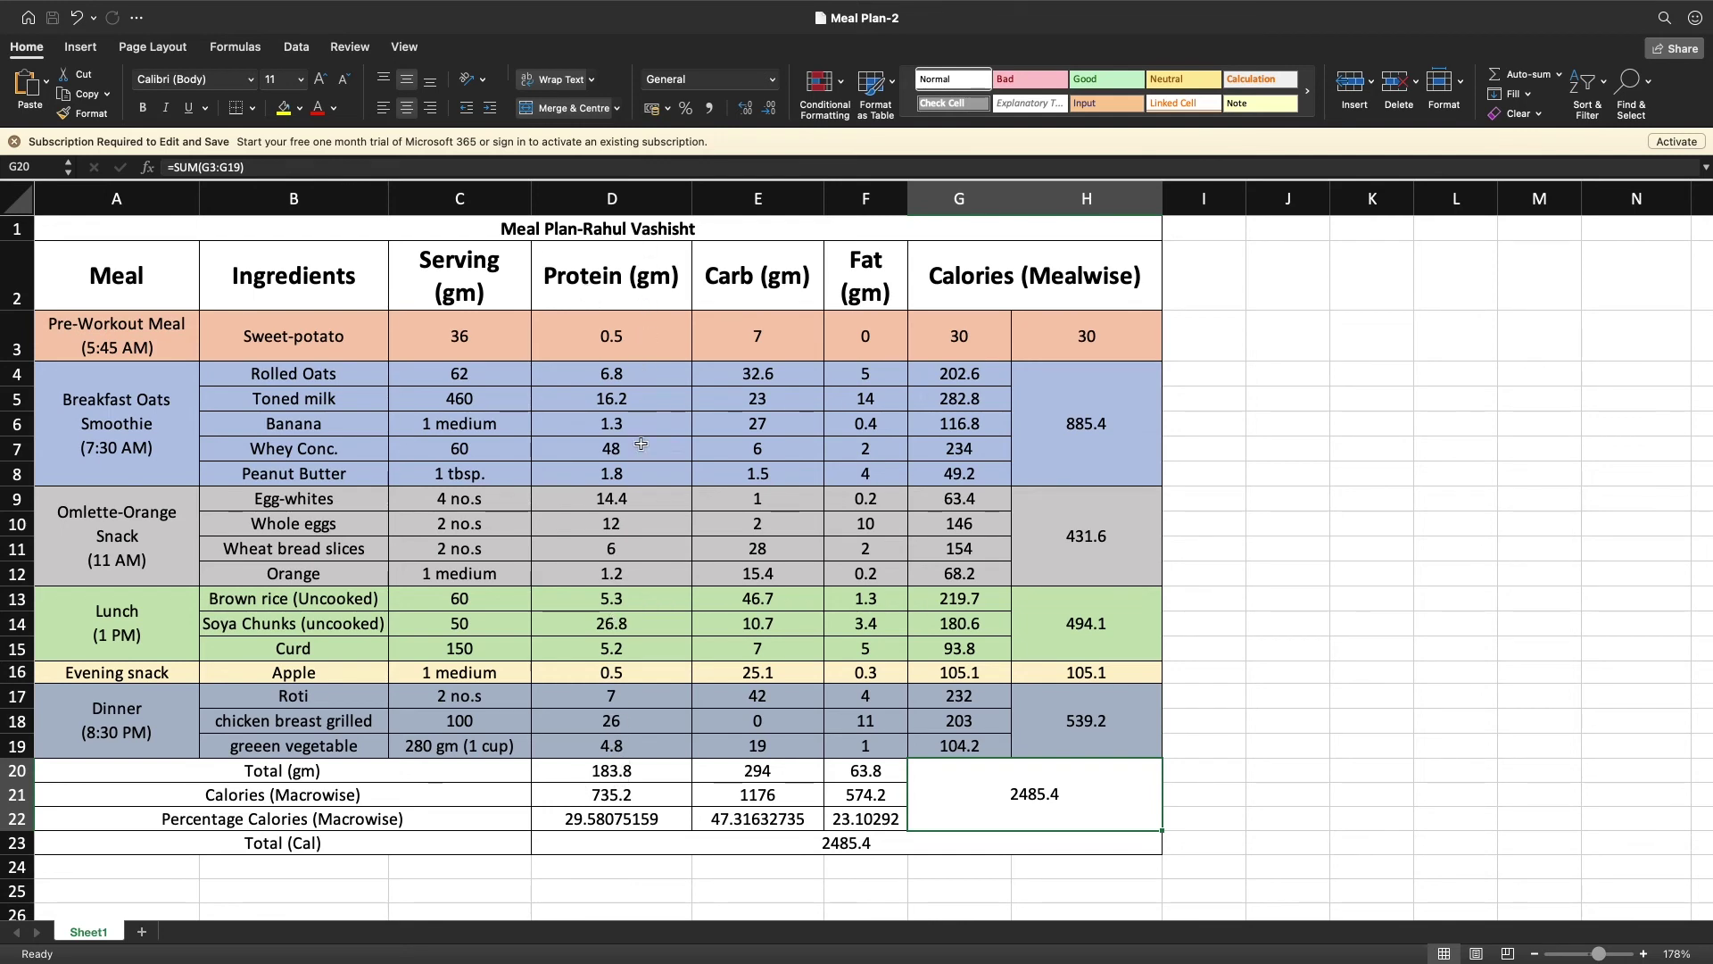
Trace how the protein and carb totals in row 20 feed the macrowise calorie formulas in row 21.
left_click(629, 771)
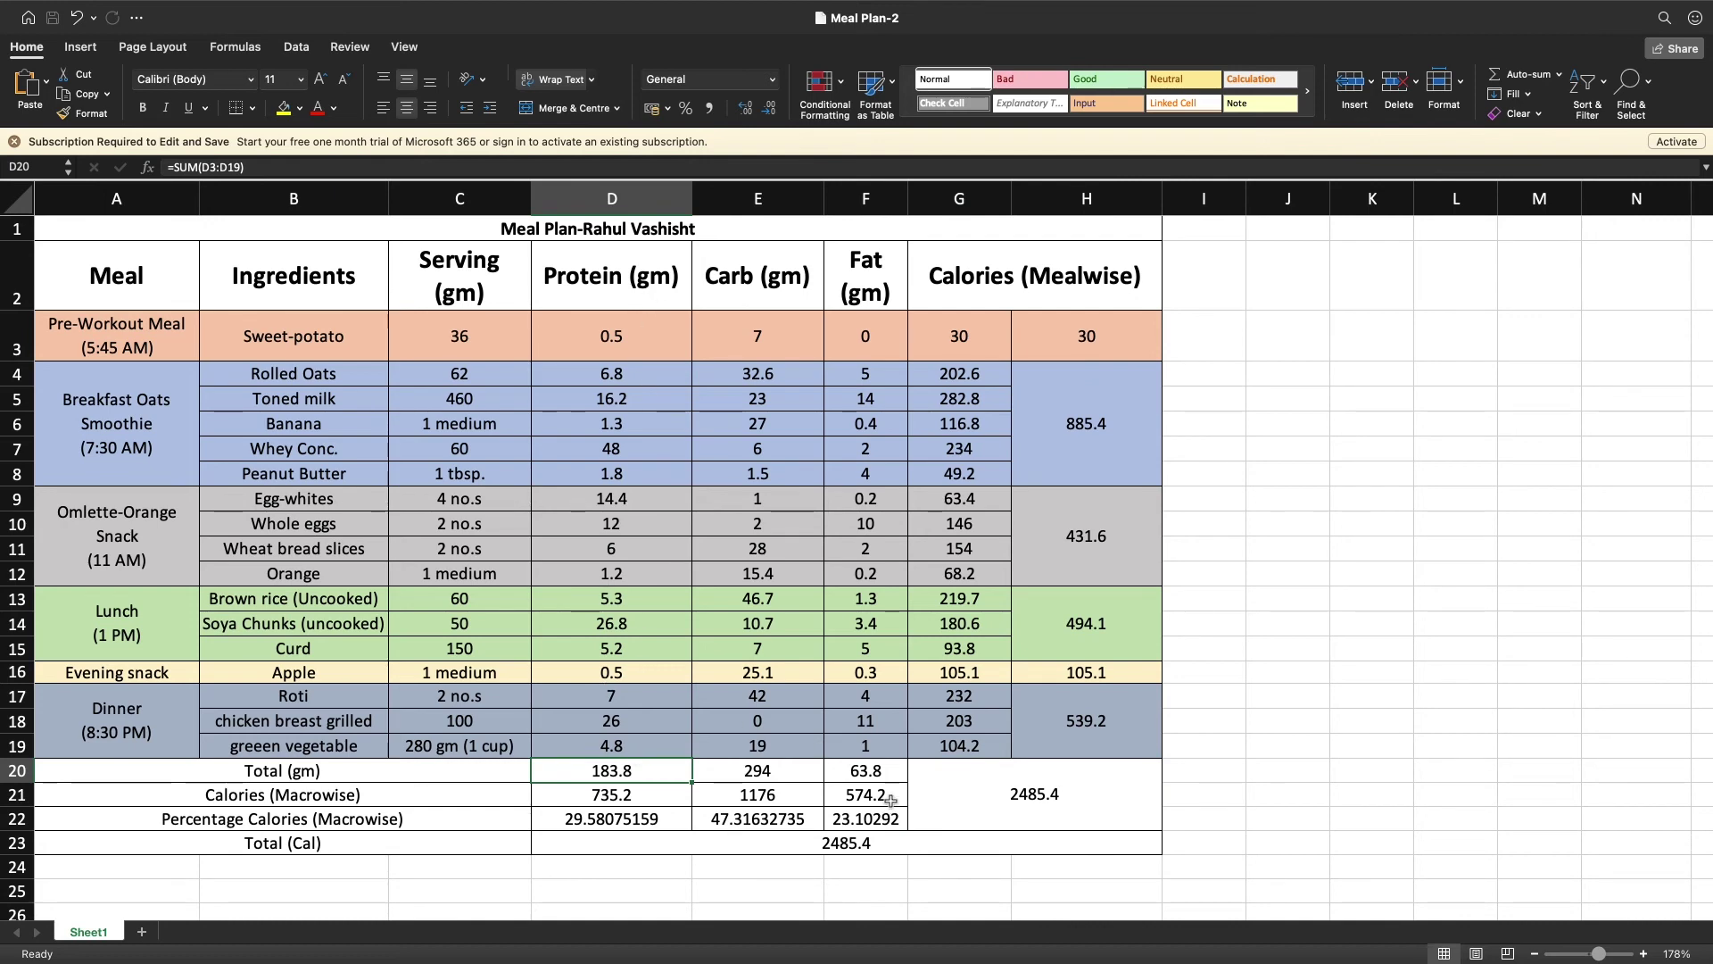
left_click(618, 795)
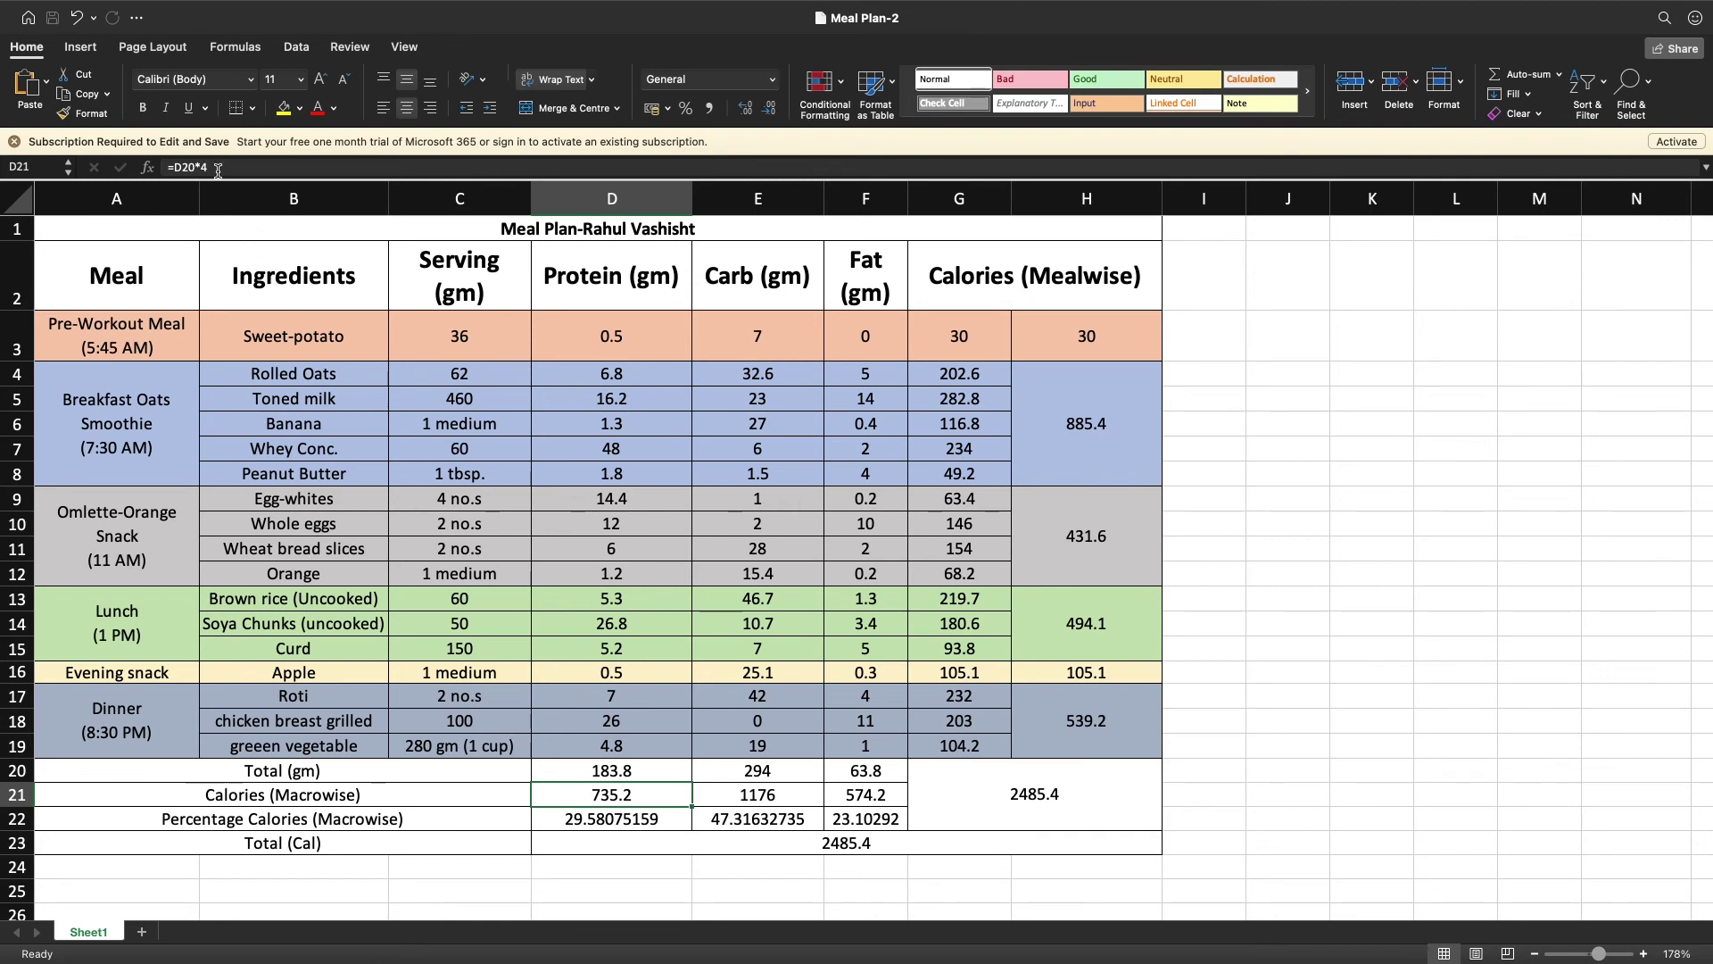
left_click(806, 769)
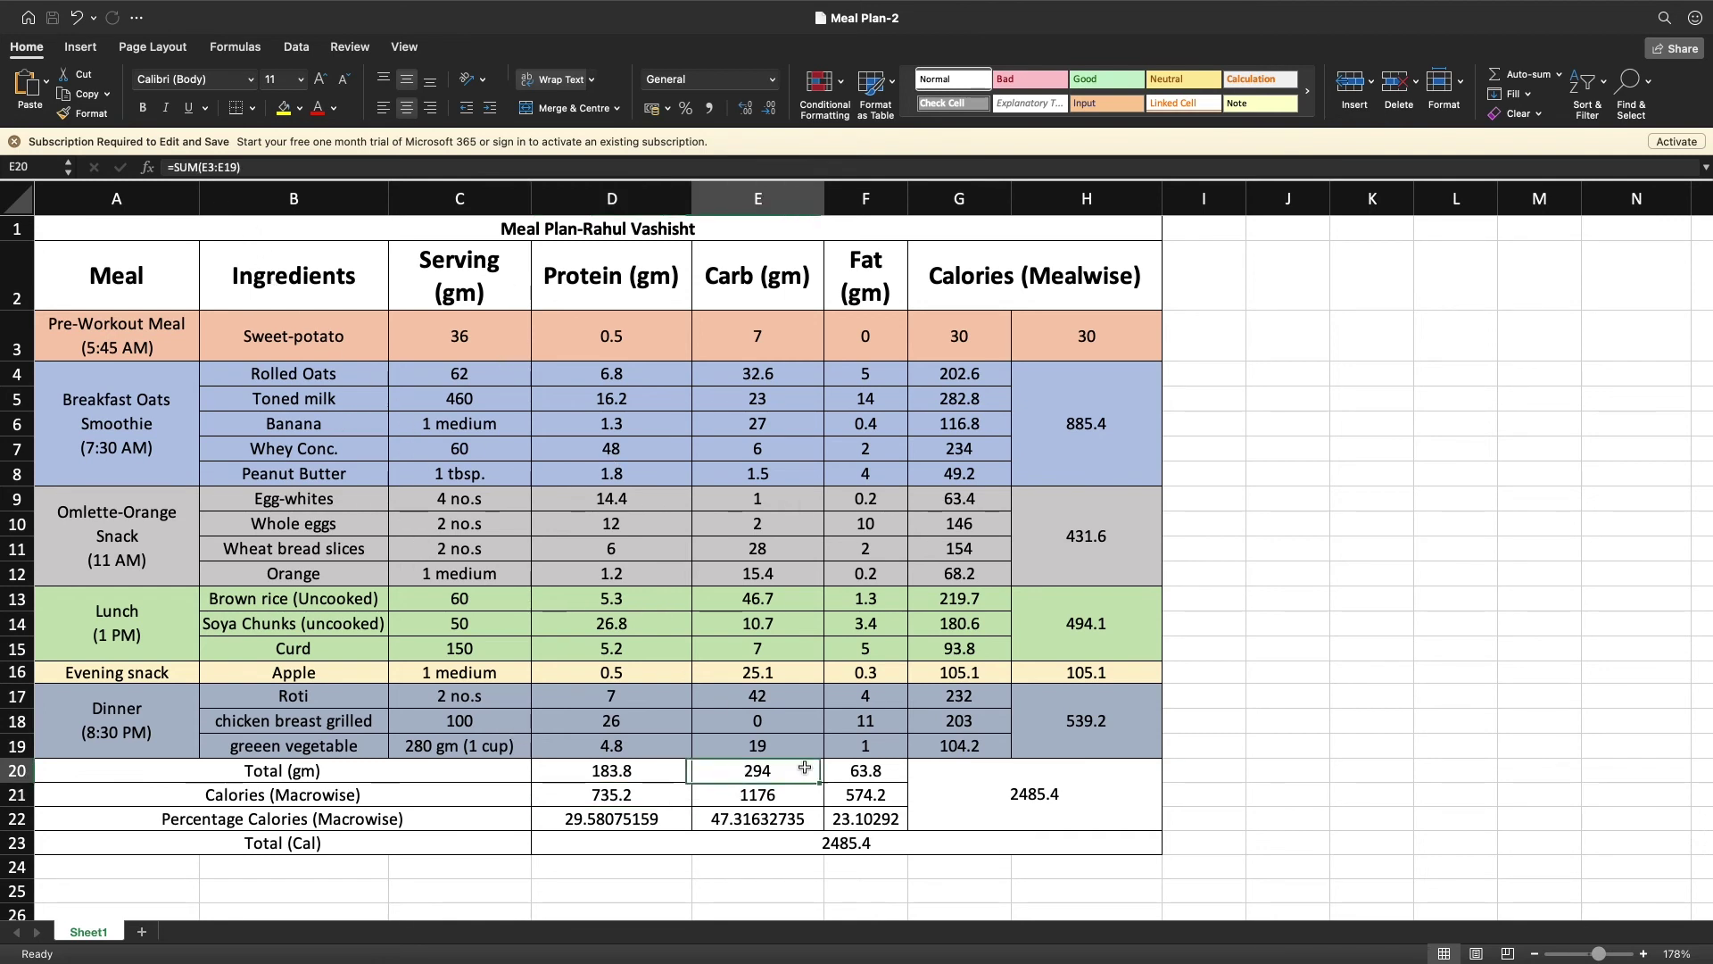
left_click(848, 796)
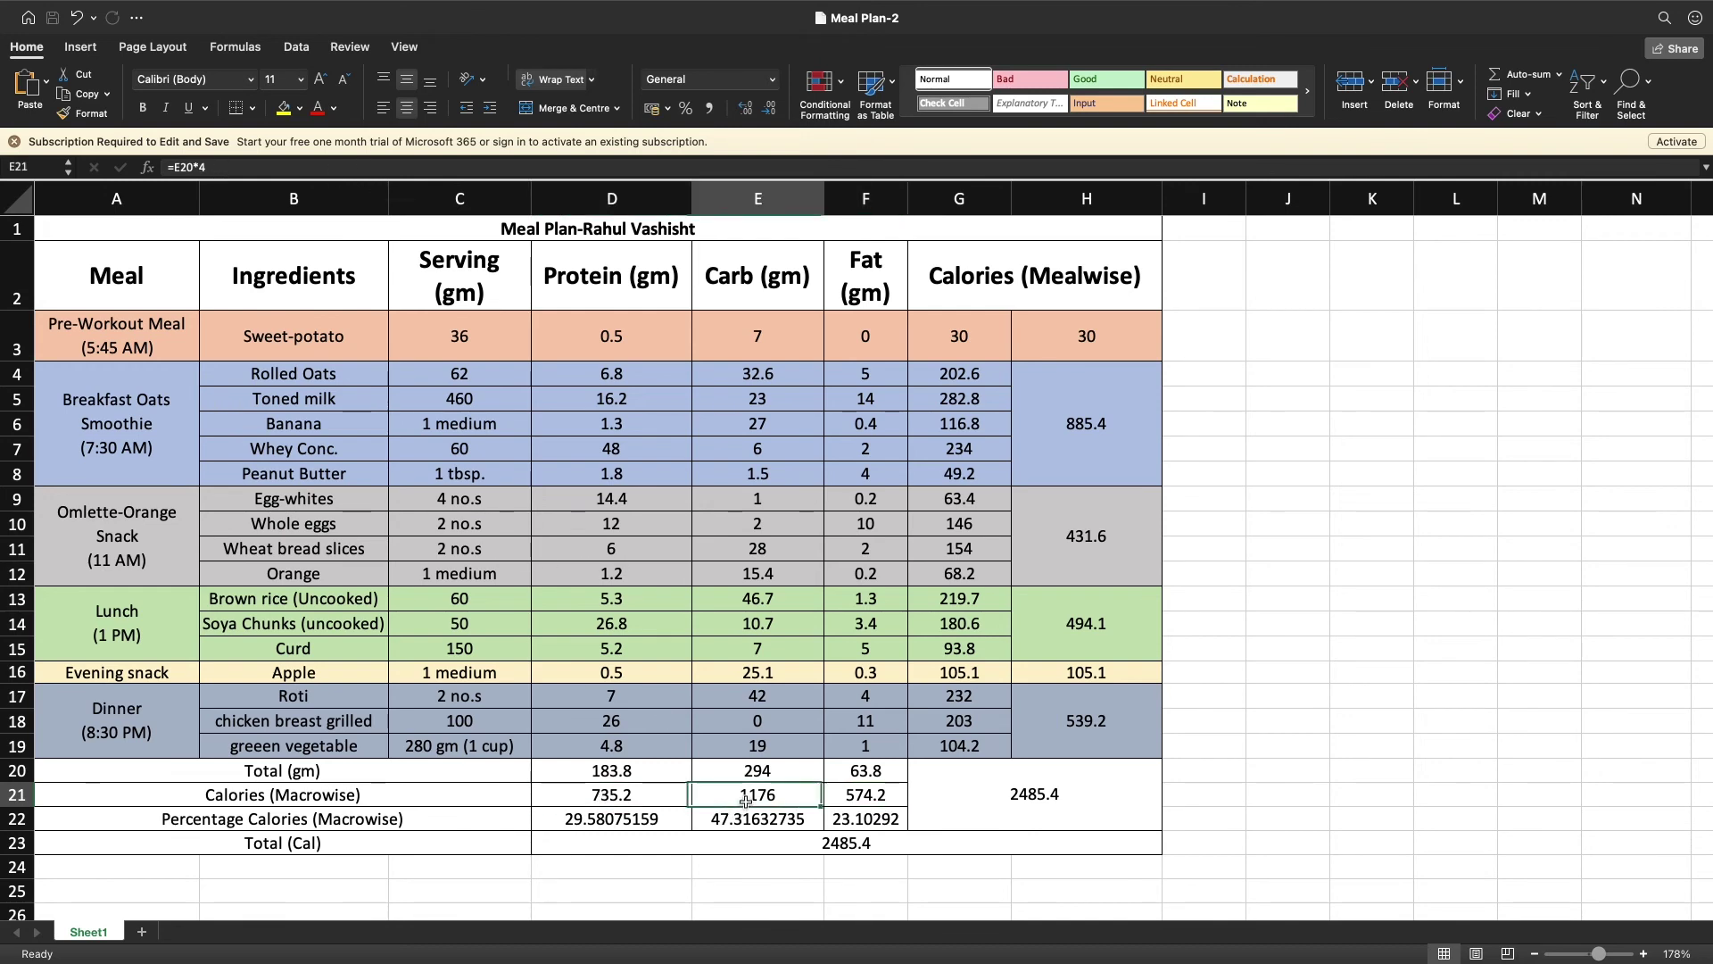
Examine the Percentage Calories (Macrowise) formulas for protein, carb and fat in row 22.
left_click(638, 830)
left_click(761, 812)
left_click(842, 821)
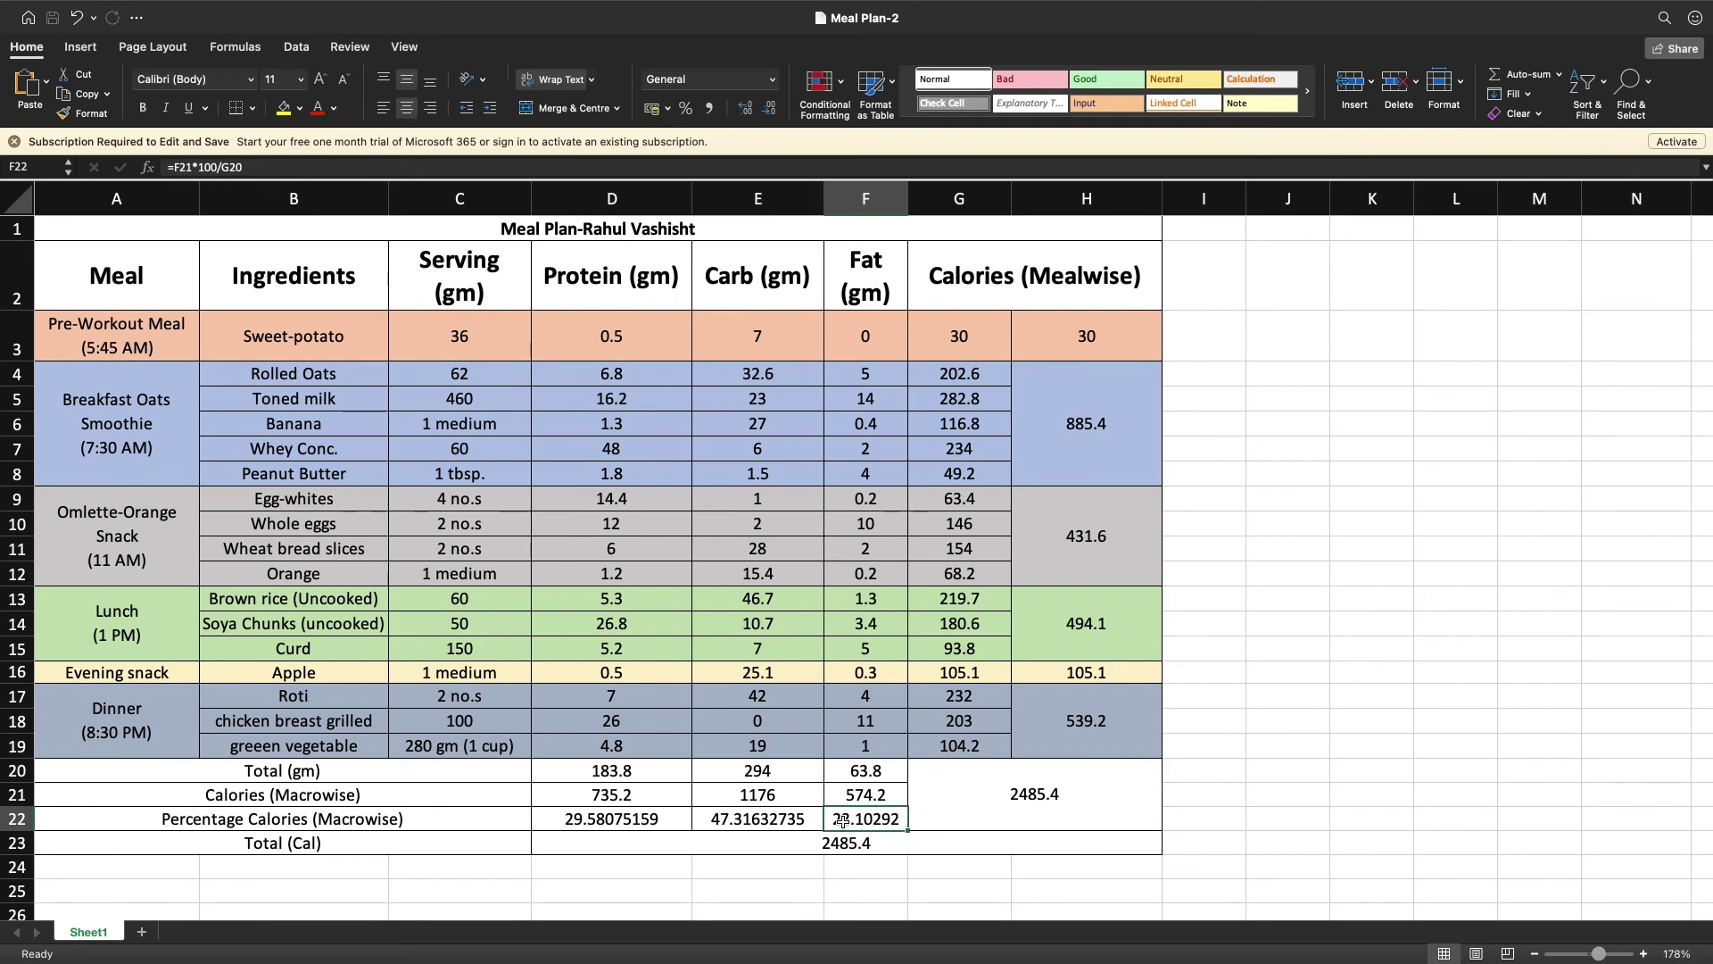
Trace the protein percentage formula in D22 back to the protein calories in D21 and the overall calories in G20.
left_click(614, 821)
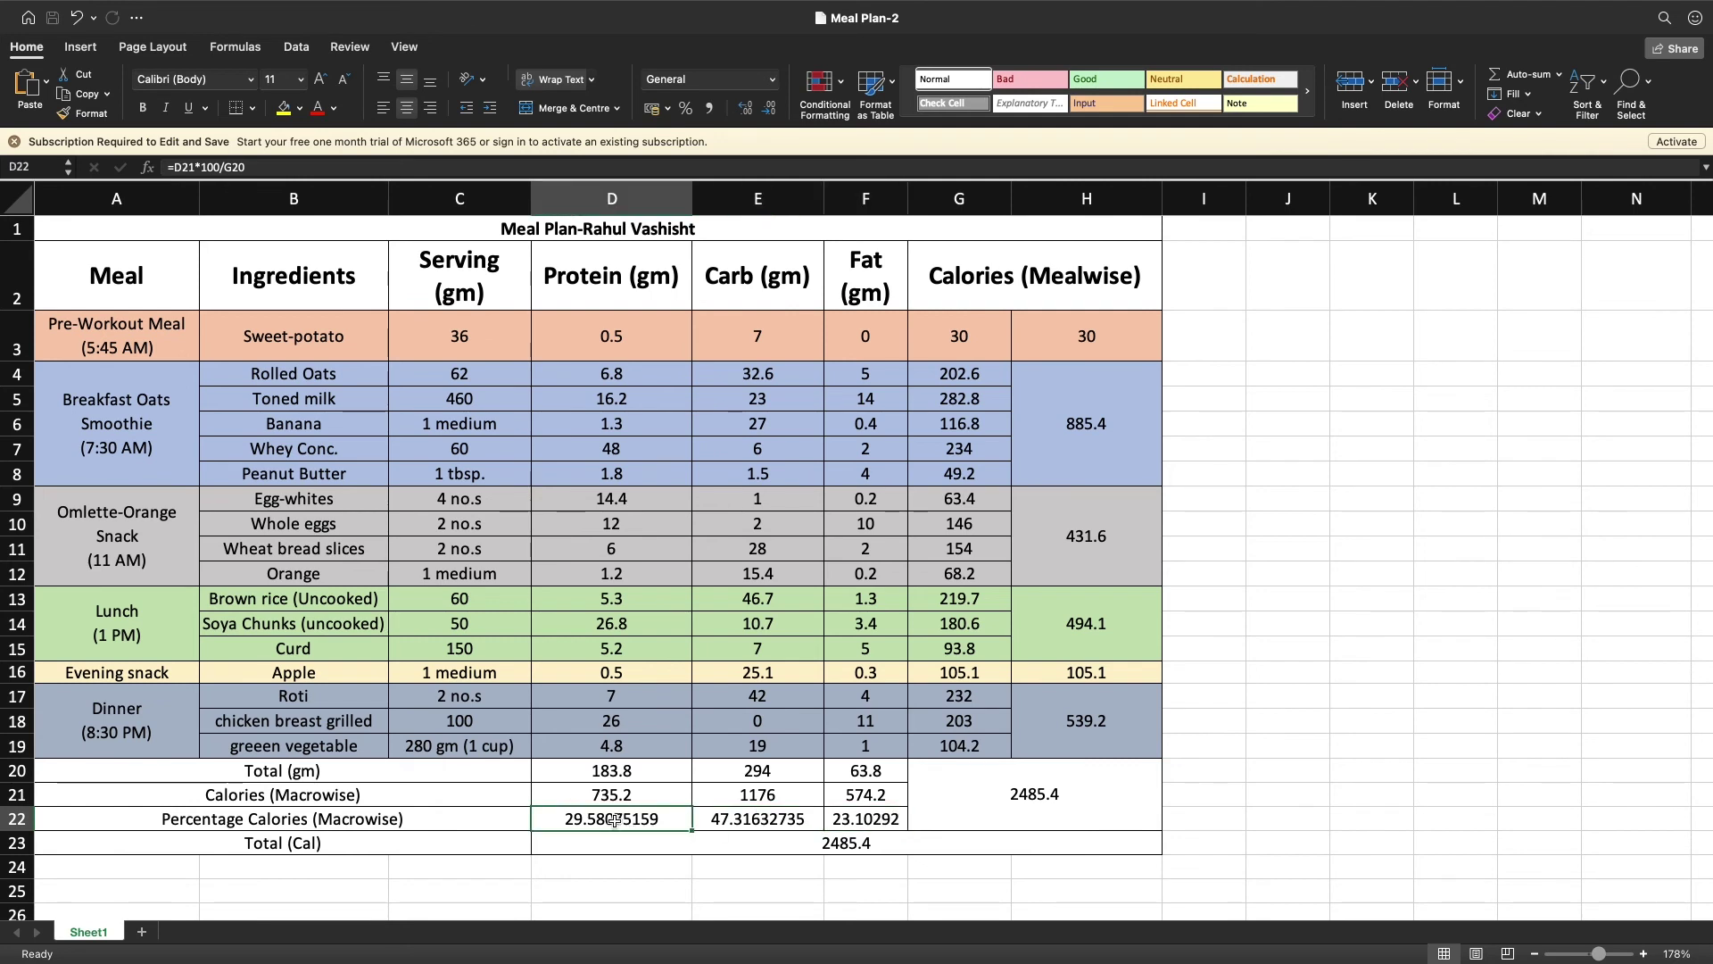
left_click(610, 797)
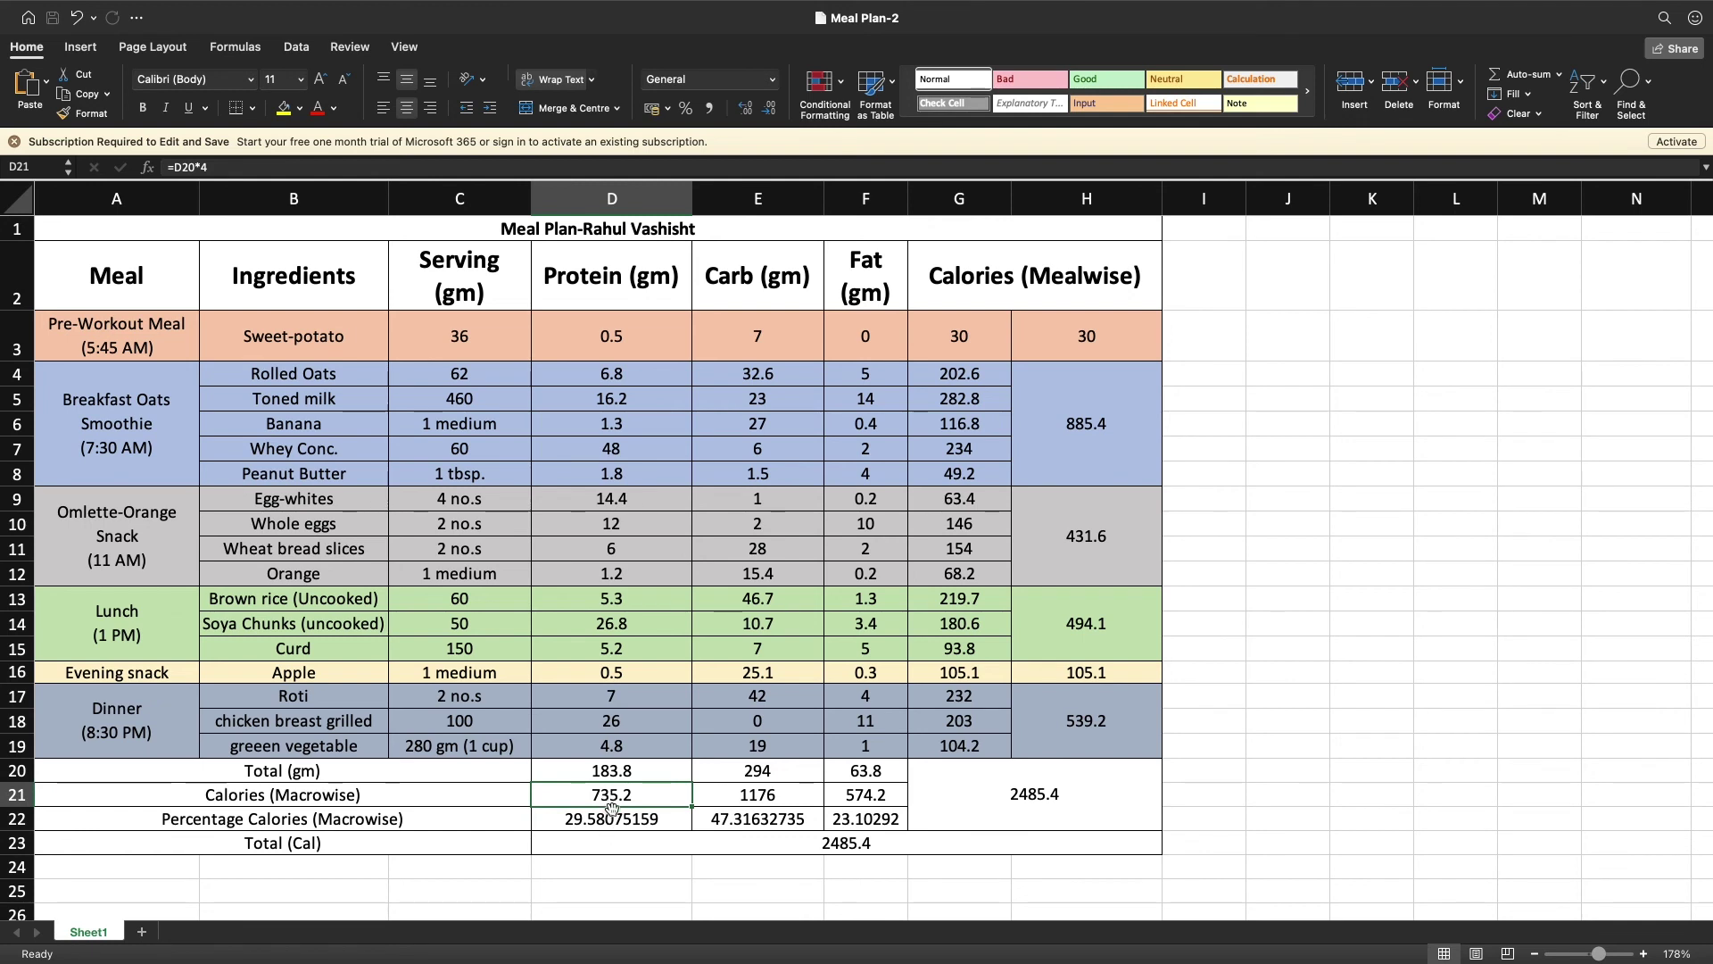
left_click(612, 821)
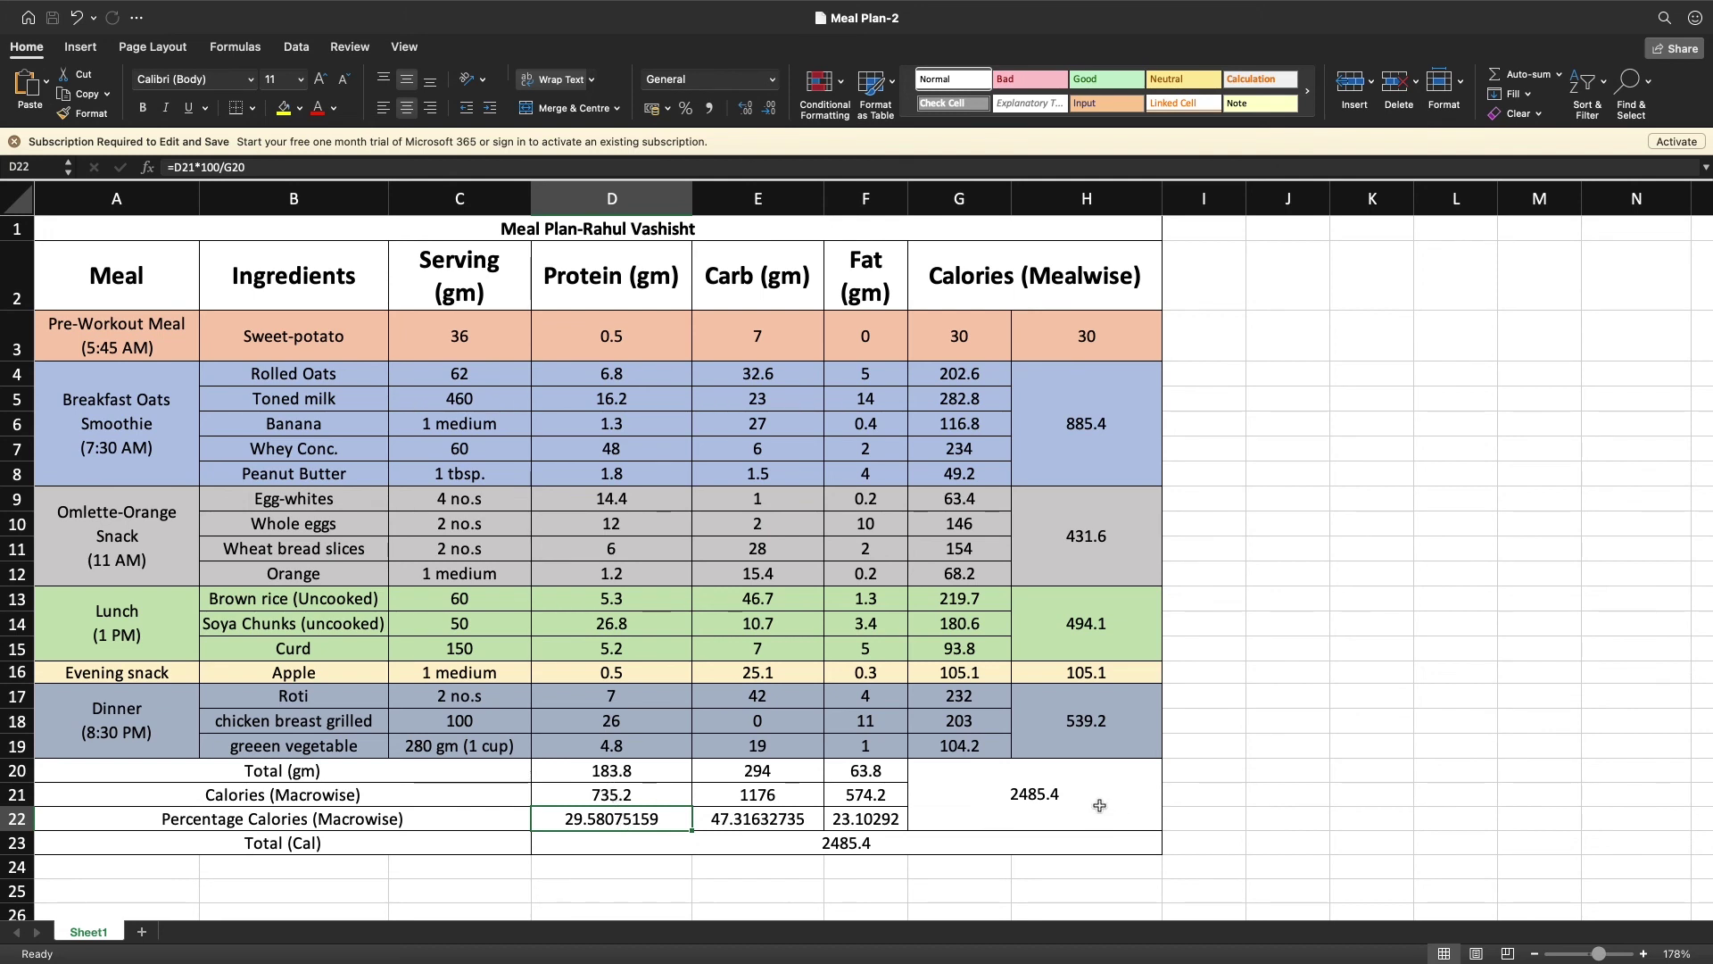
left_click(1009, 810)
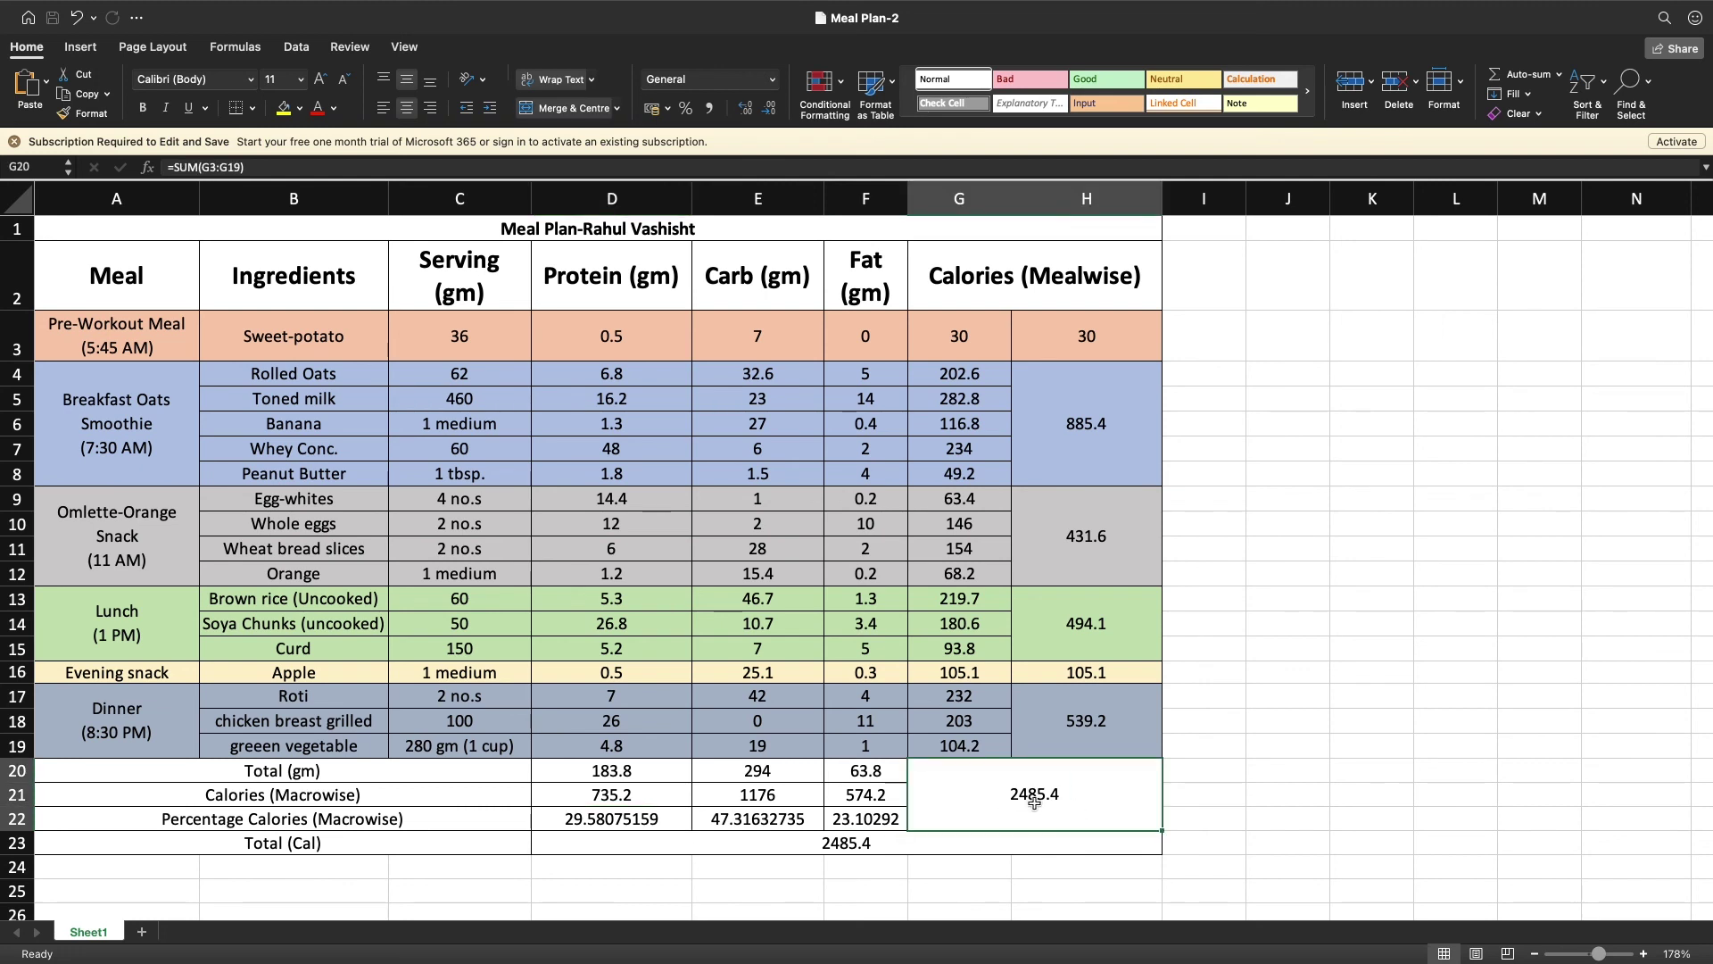
left_click(596, 820)
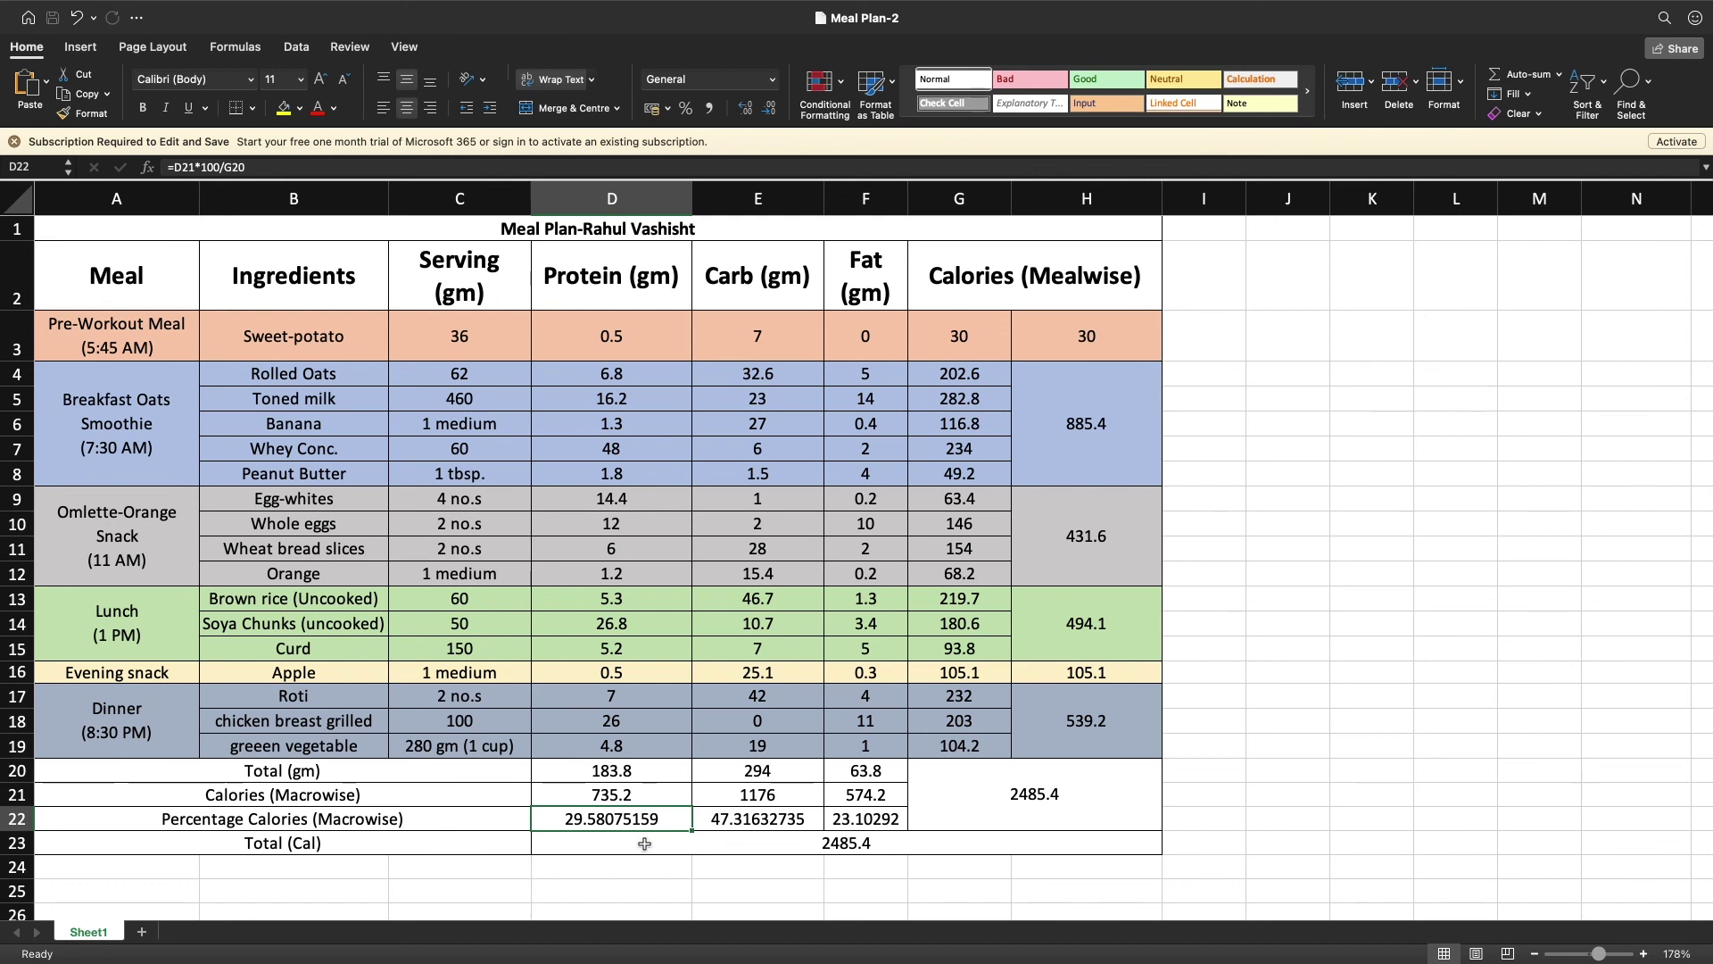
Trace the carb percentage formula in E22 back to the carb calories in E21 and the overall calories in G20.
mouse_move(799, 818)
left_mouse_down()
mouse_move(873, 822)
mouse_move(782, 820)
left_mouse_up()
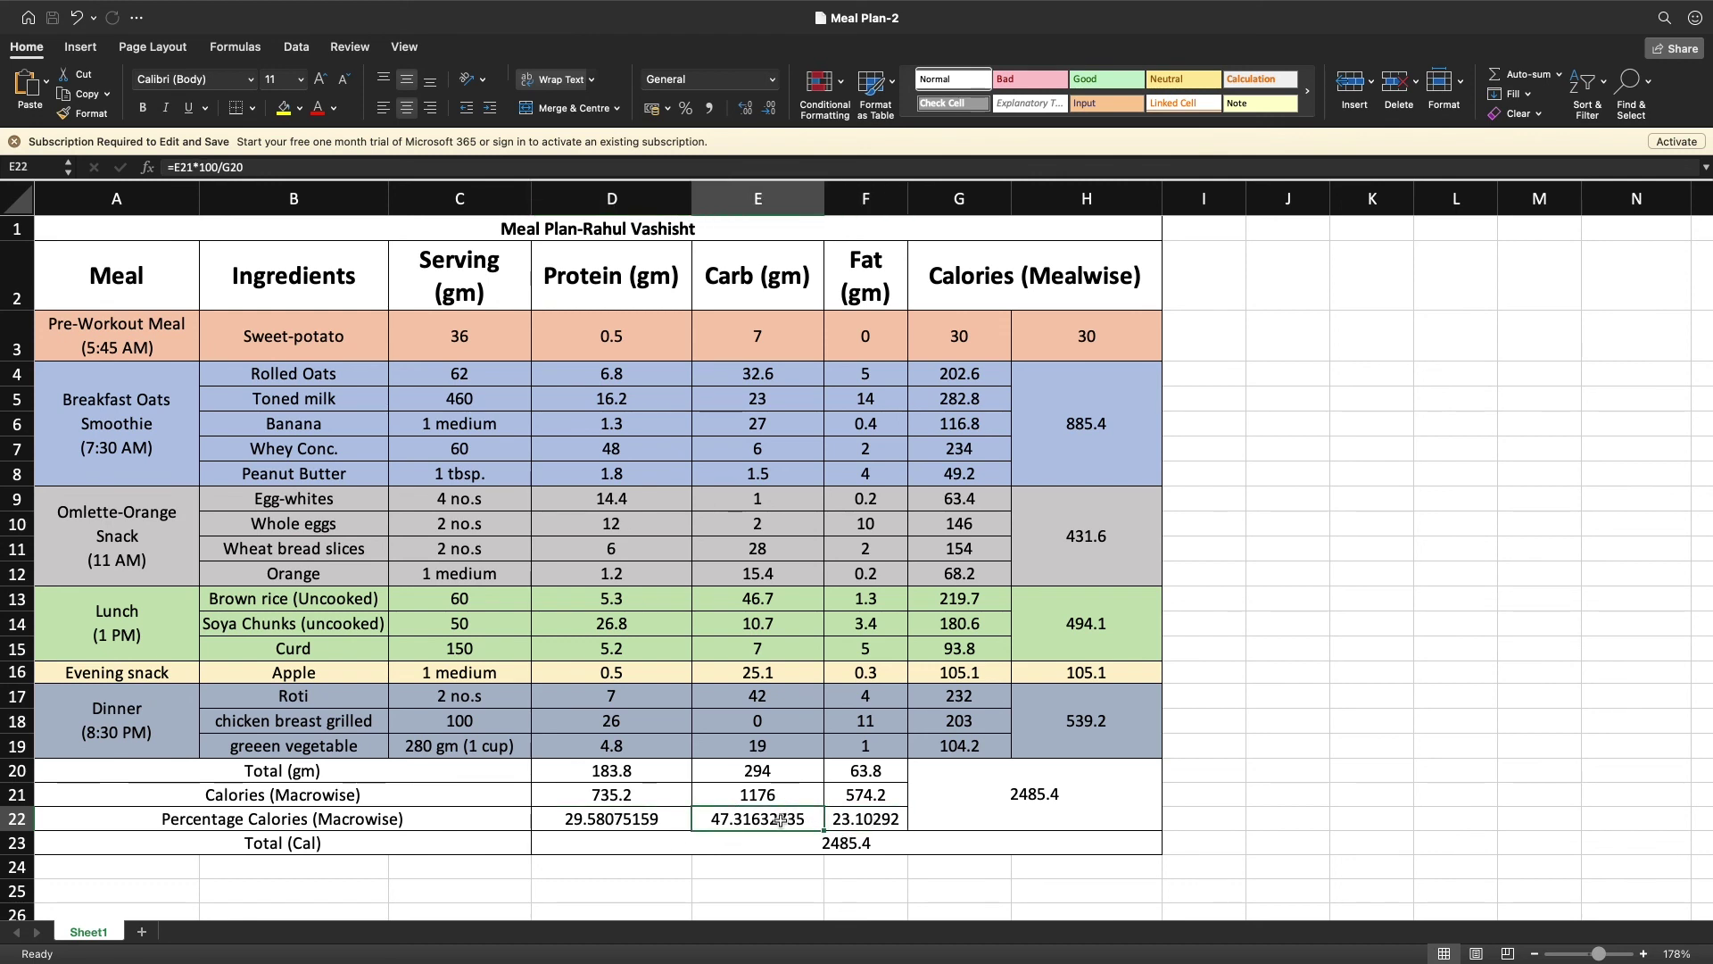
left_click(770, 795)
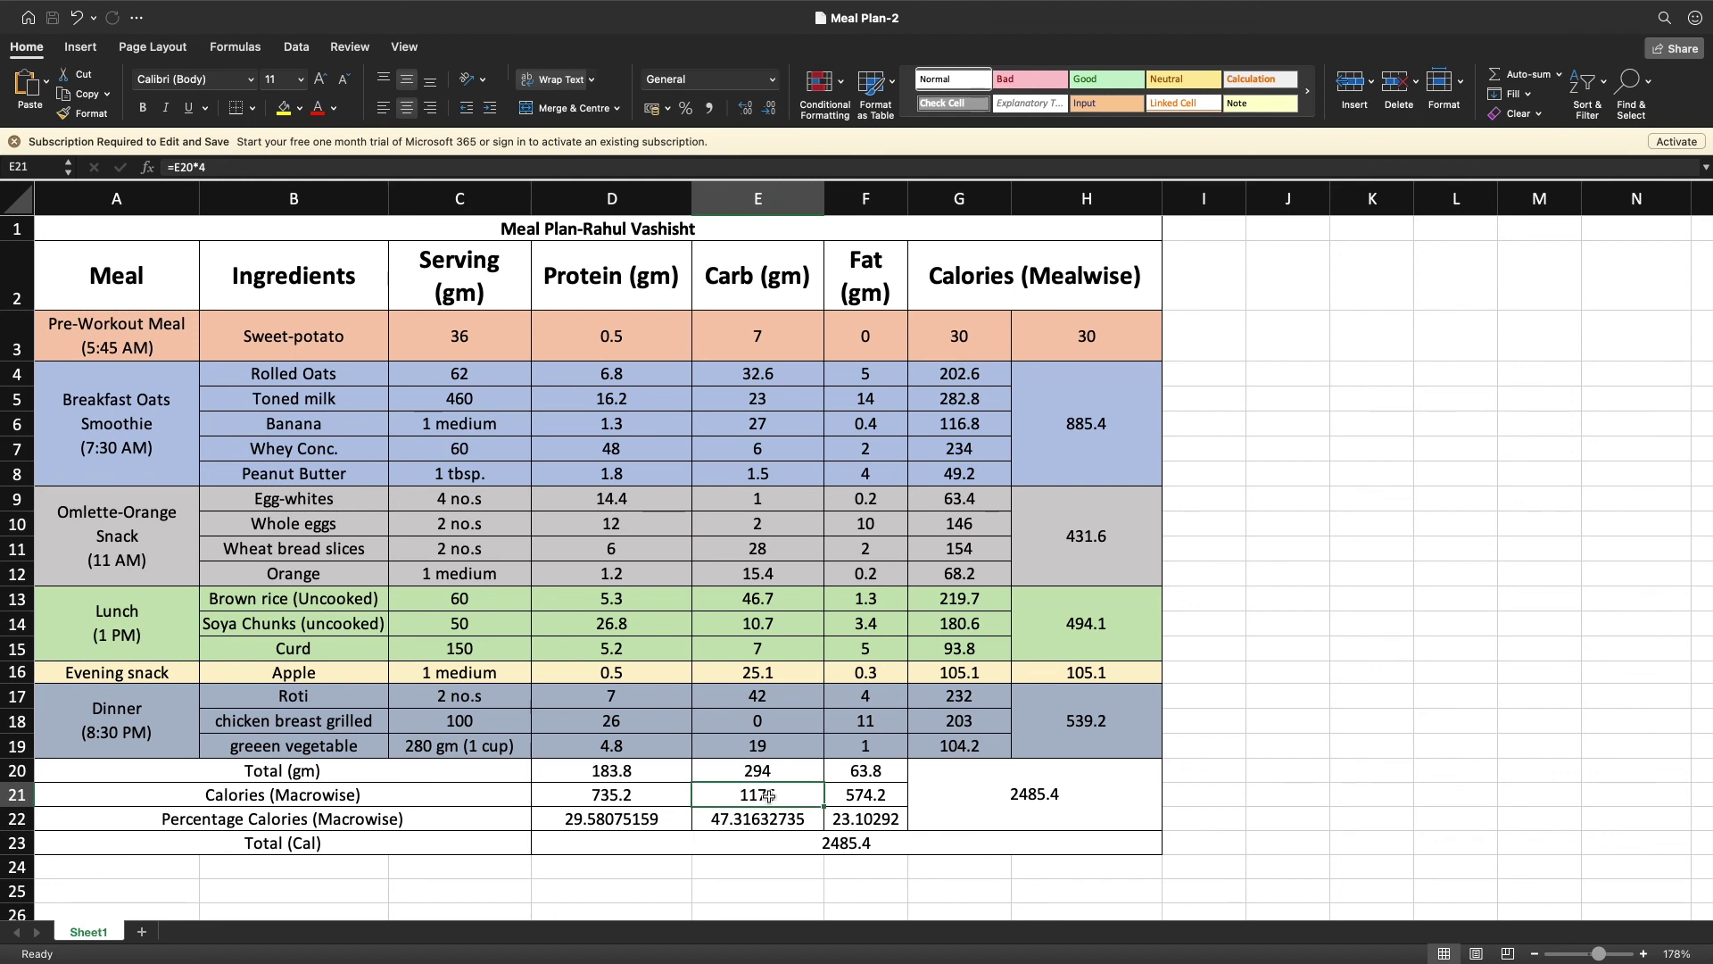
left_click(973, 783)
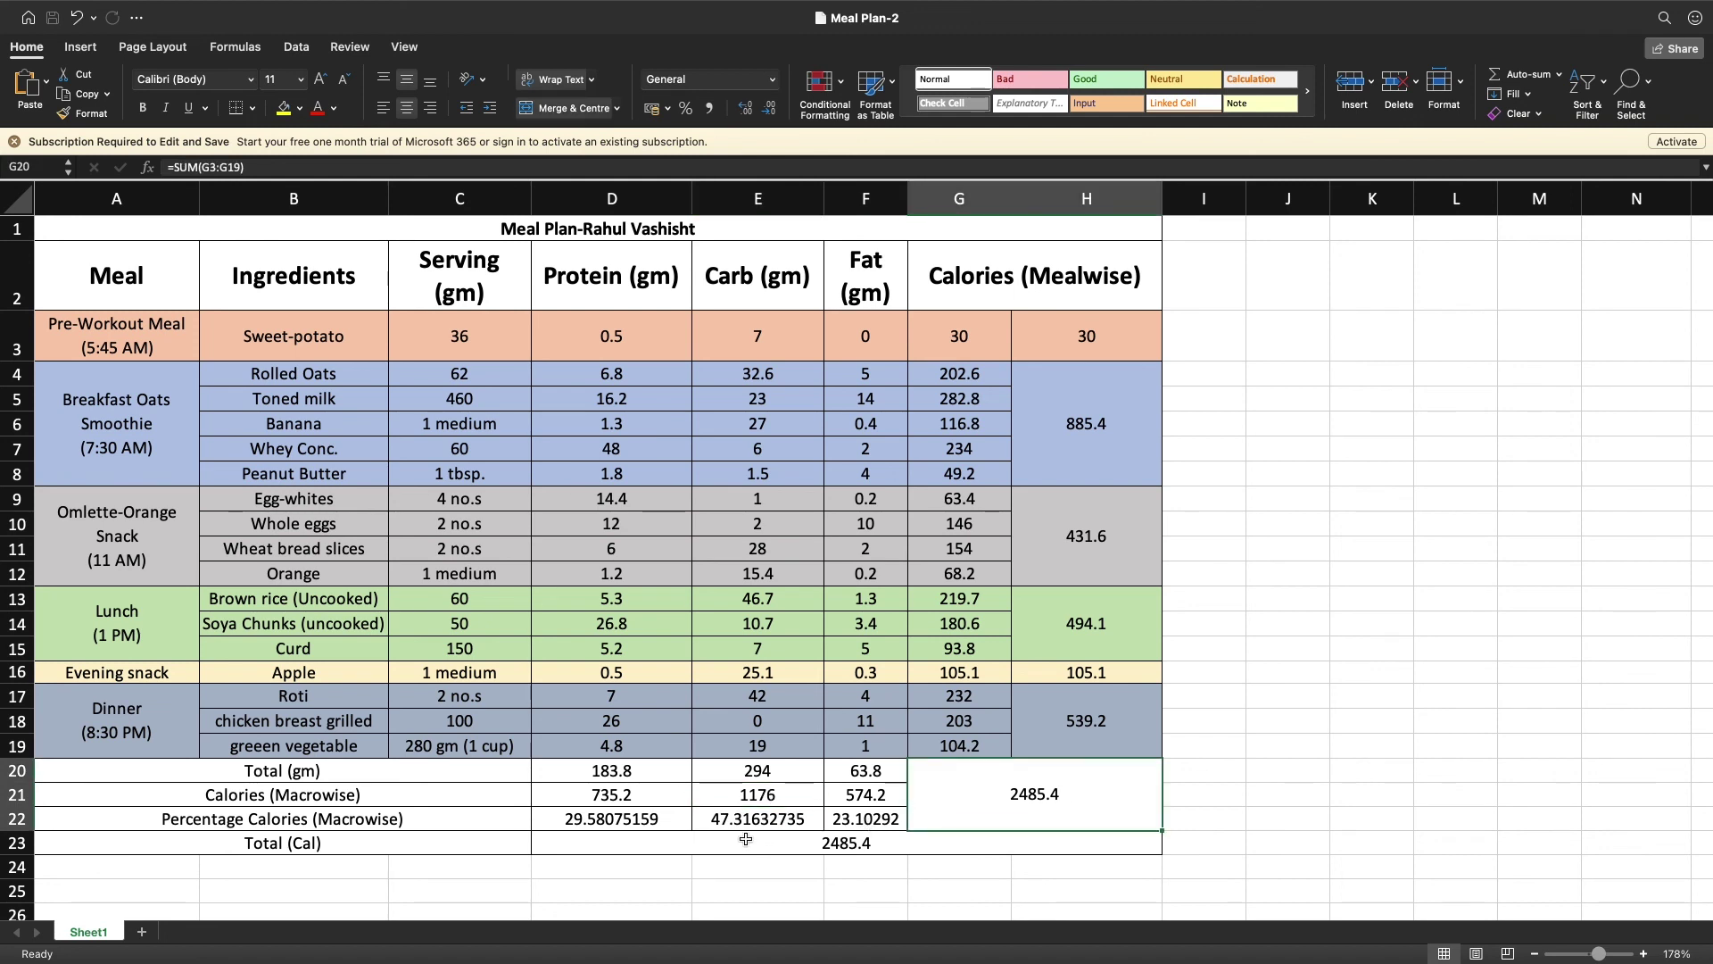
left_click(769, 823)
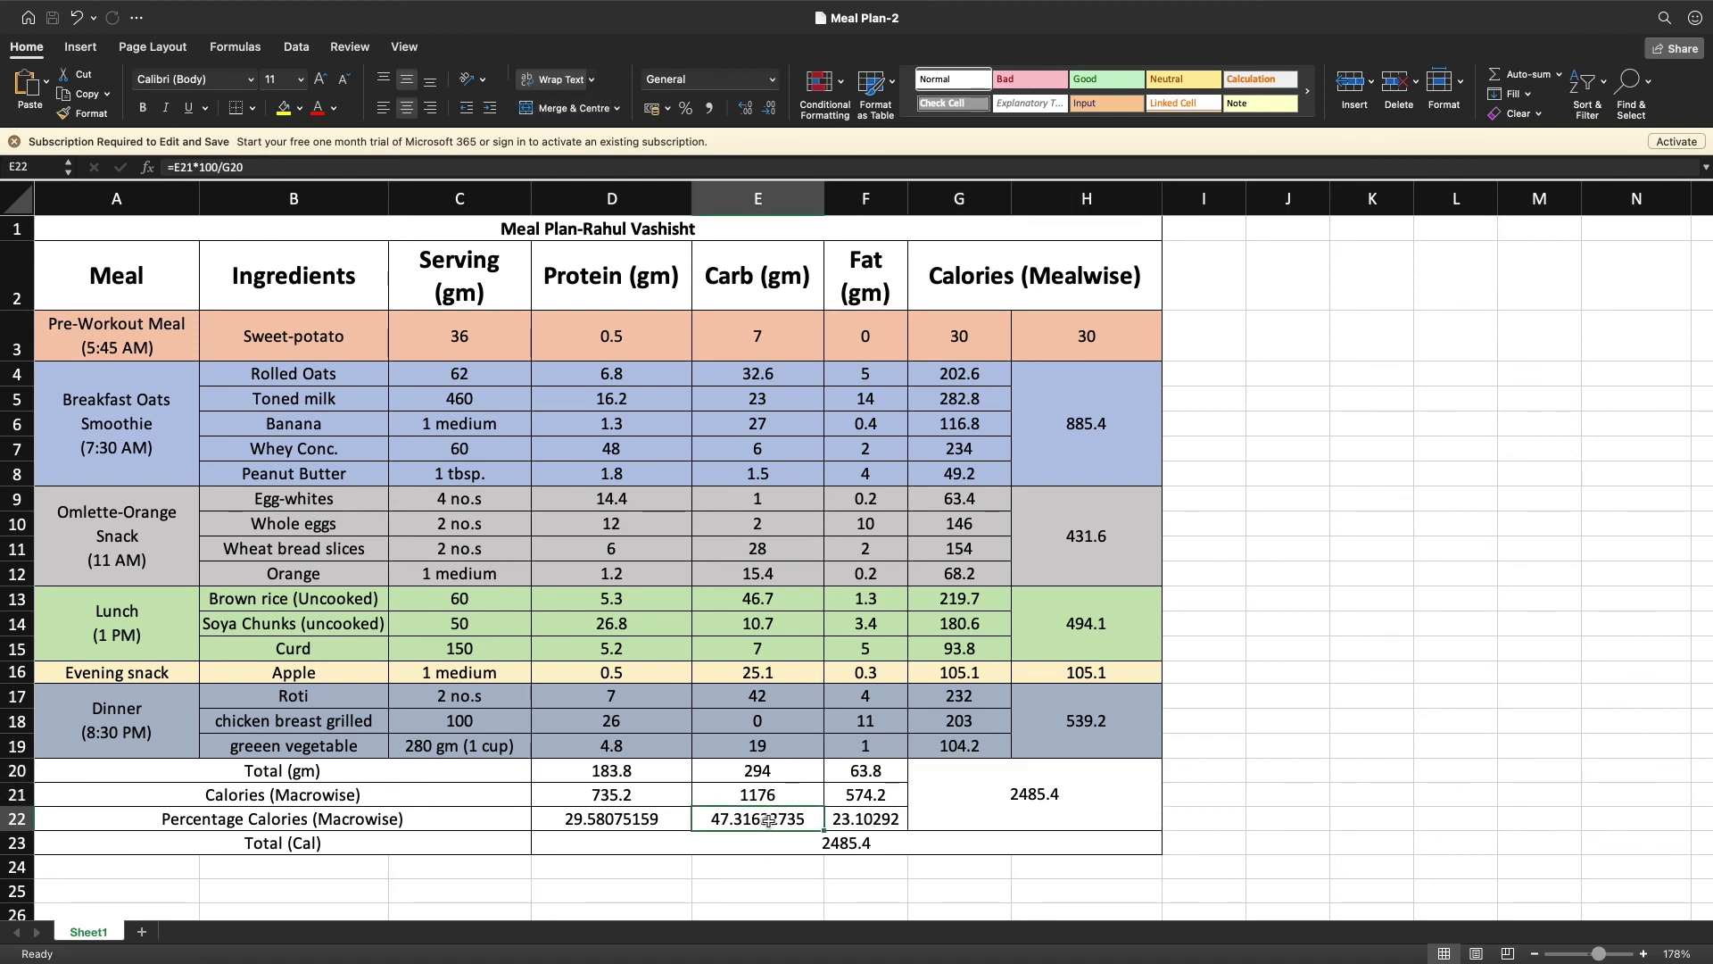
Compare the fat, protein and carb shares across the Percentage Calories (Macrowise) cells D22 to F22.
left_click(890, 818)
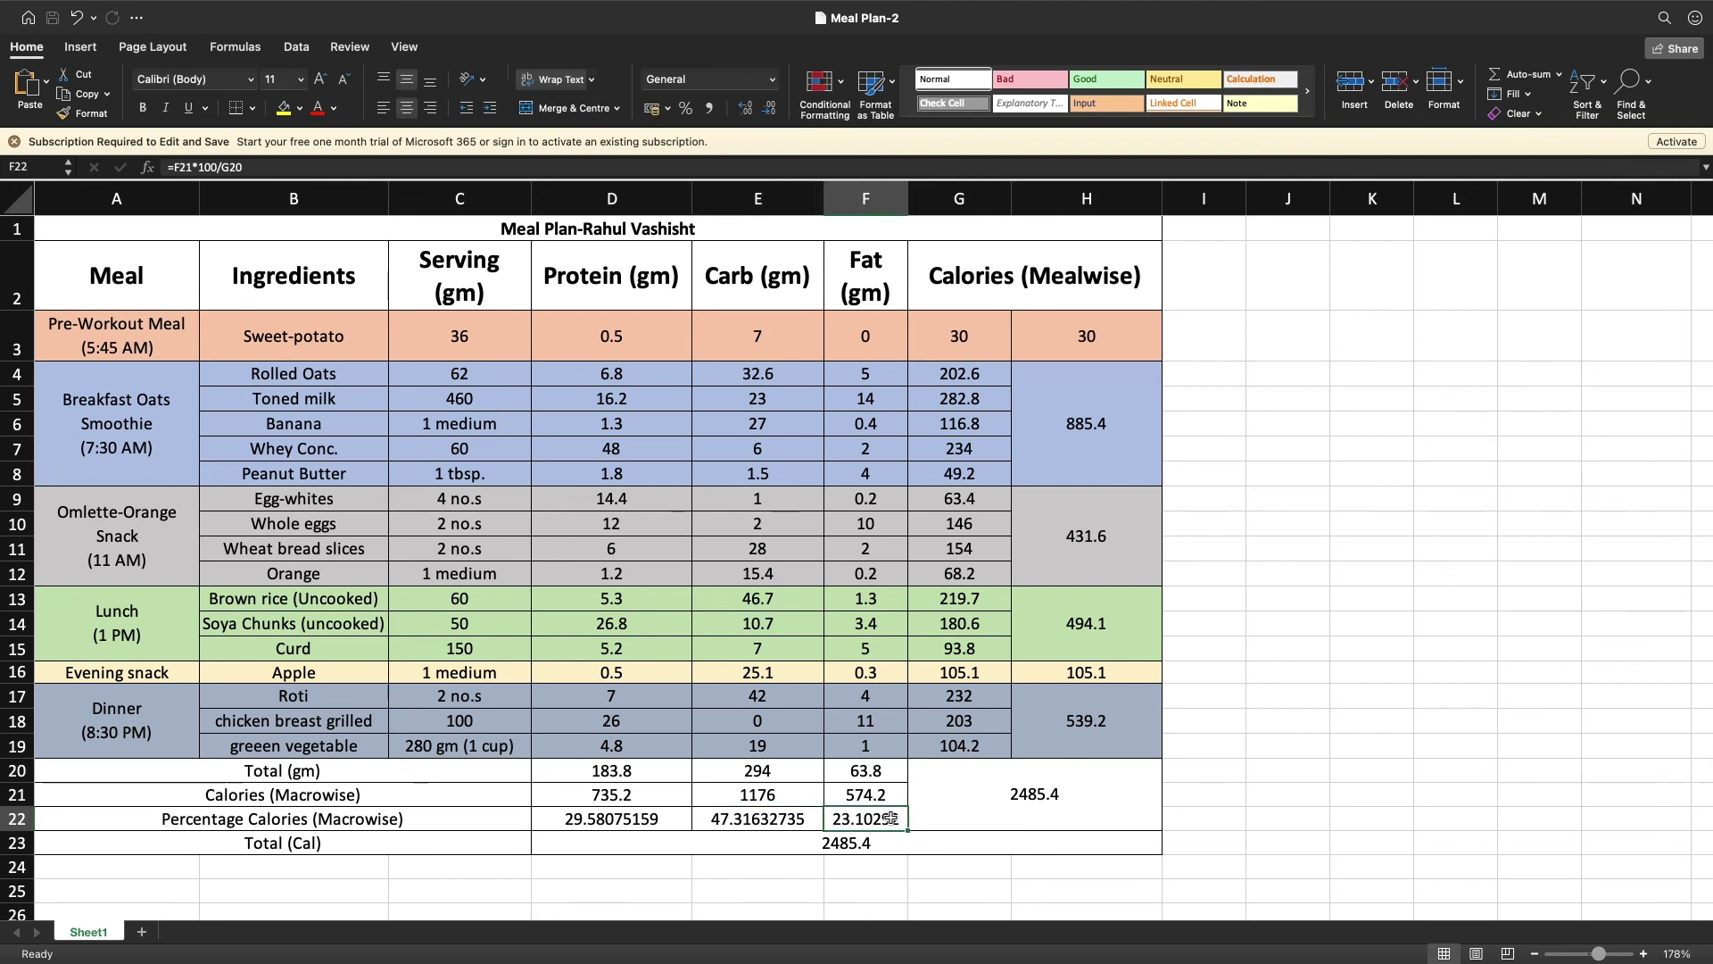
left_click(598, 825)
left_click(749, 822)
left_click(839, 818)
left_click(636, 818)
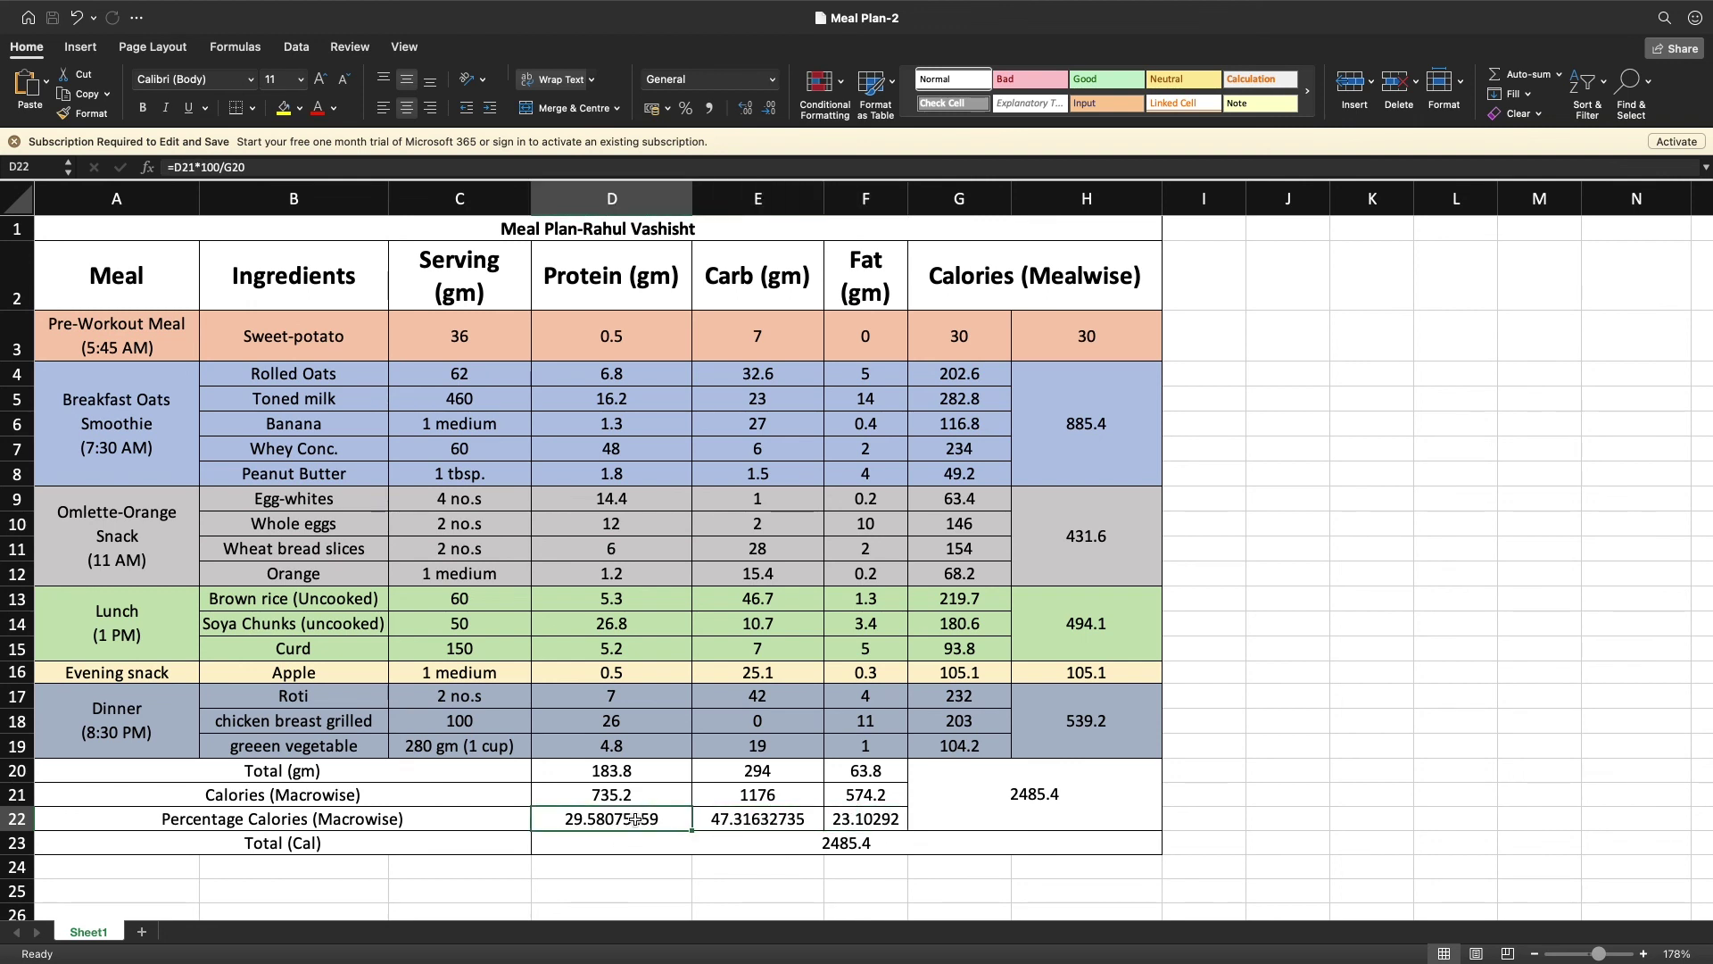
left_click(748, 819)
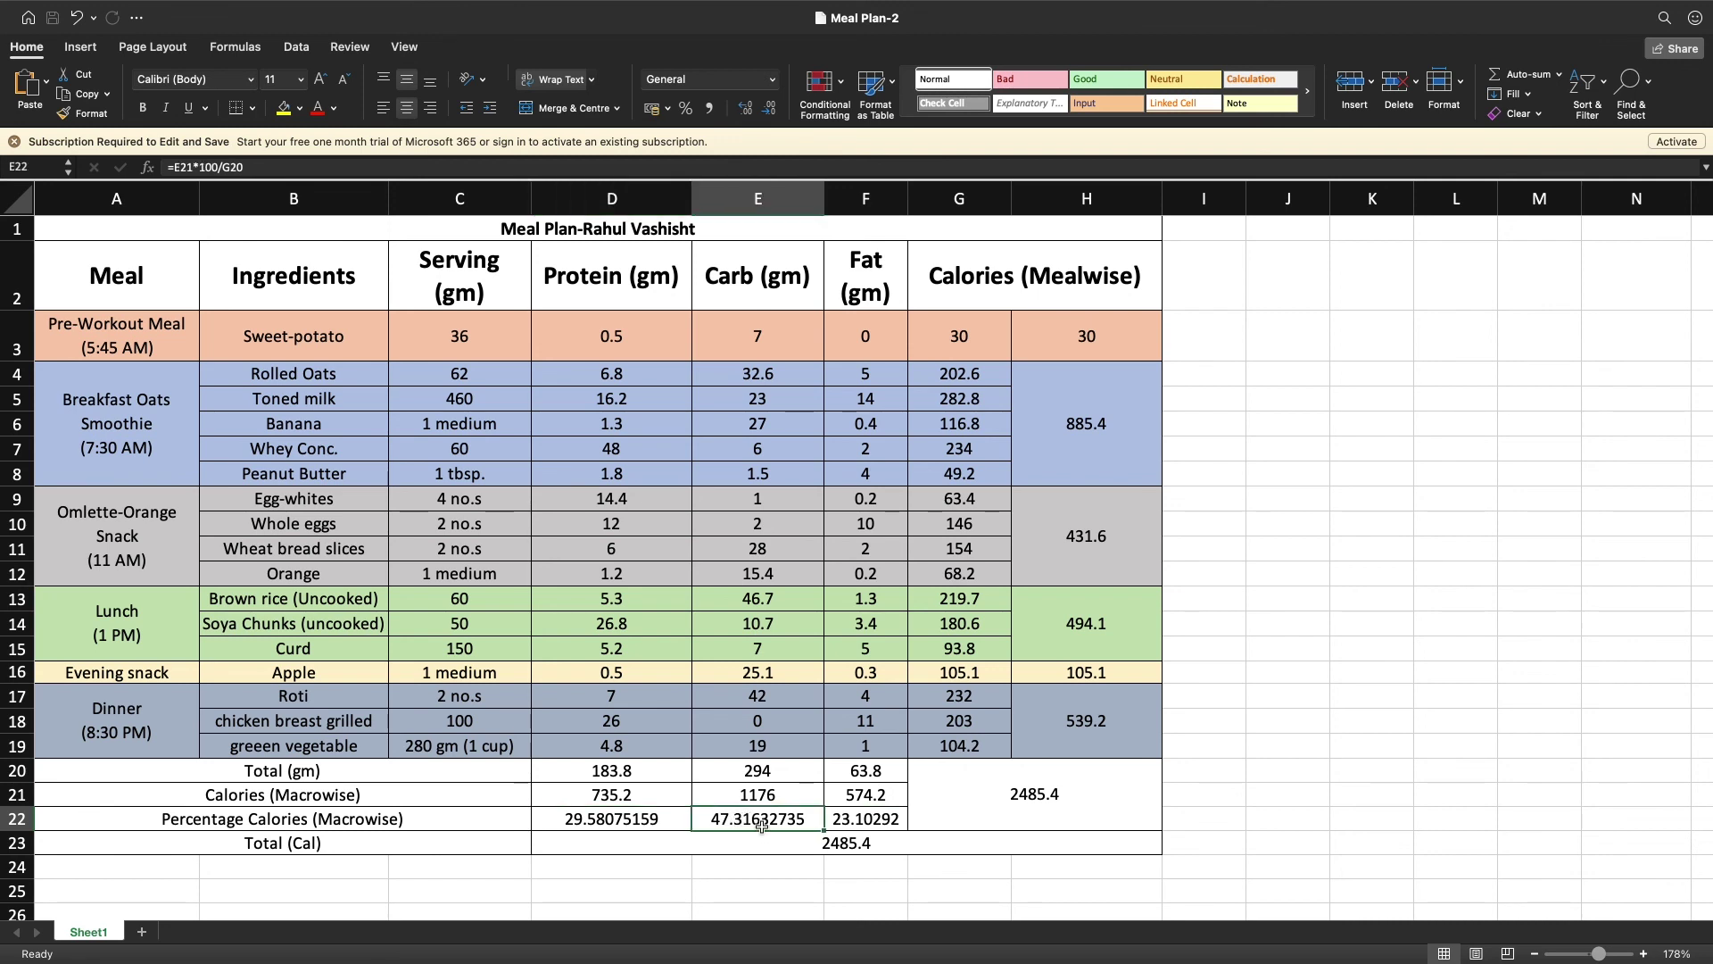
left_click(877, 823)
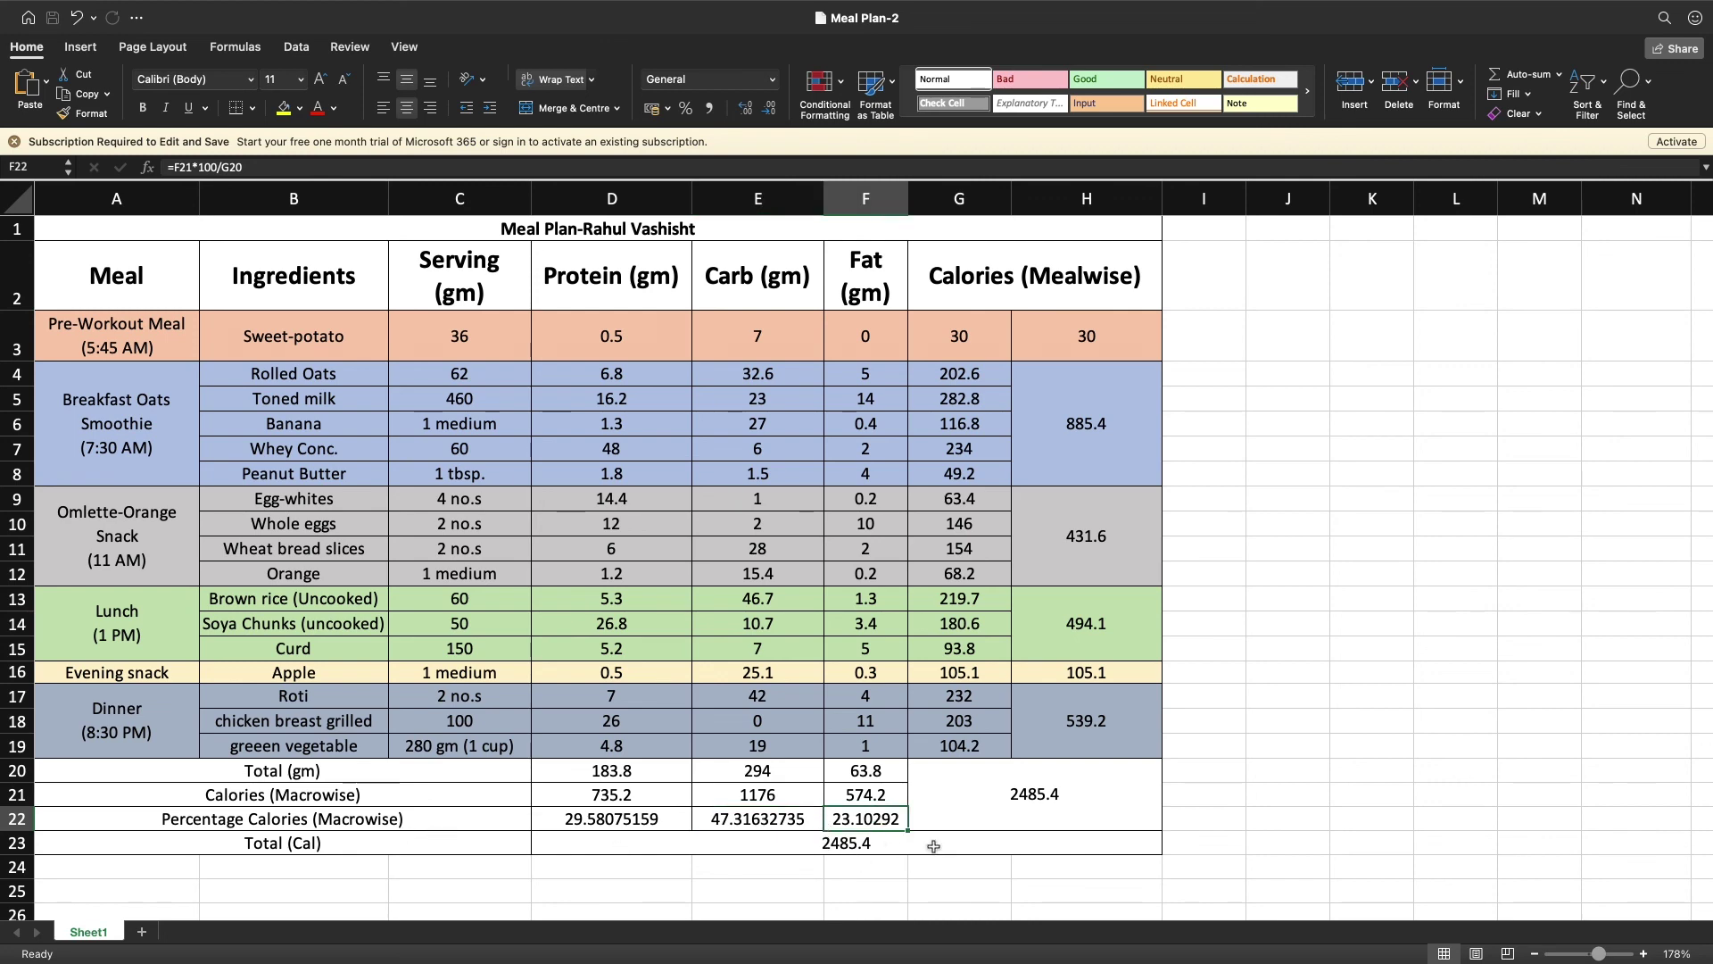
Check the Total (Cal) formula in row 23 and look over the finished meal plan table.
left_click(861, 844)
scroll(579, 883, "down", 3)
scroll(579, 882, "up", 3)
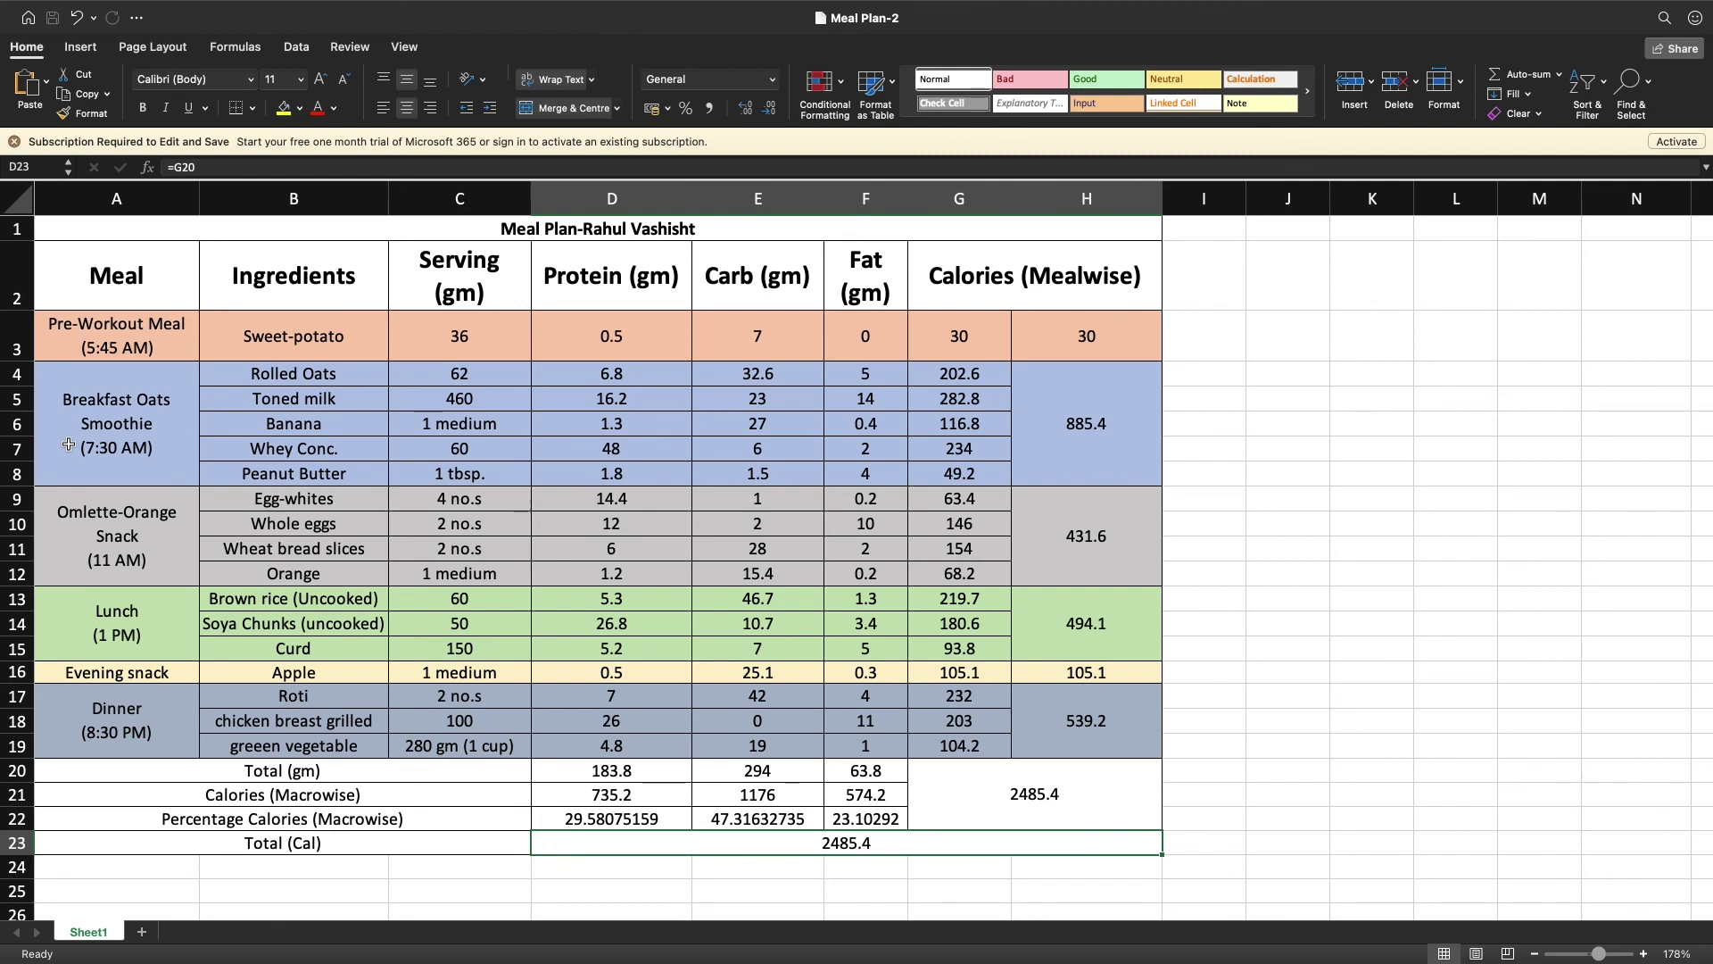
mouse_move(1656, 5)
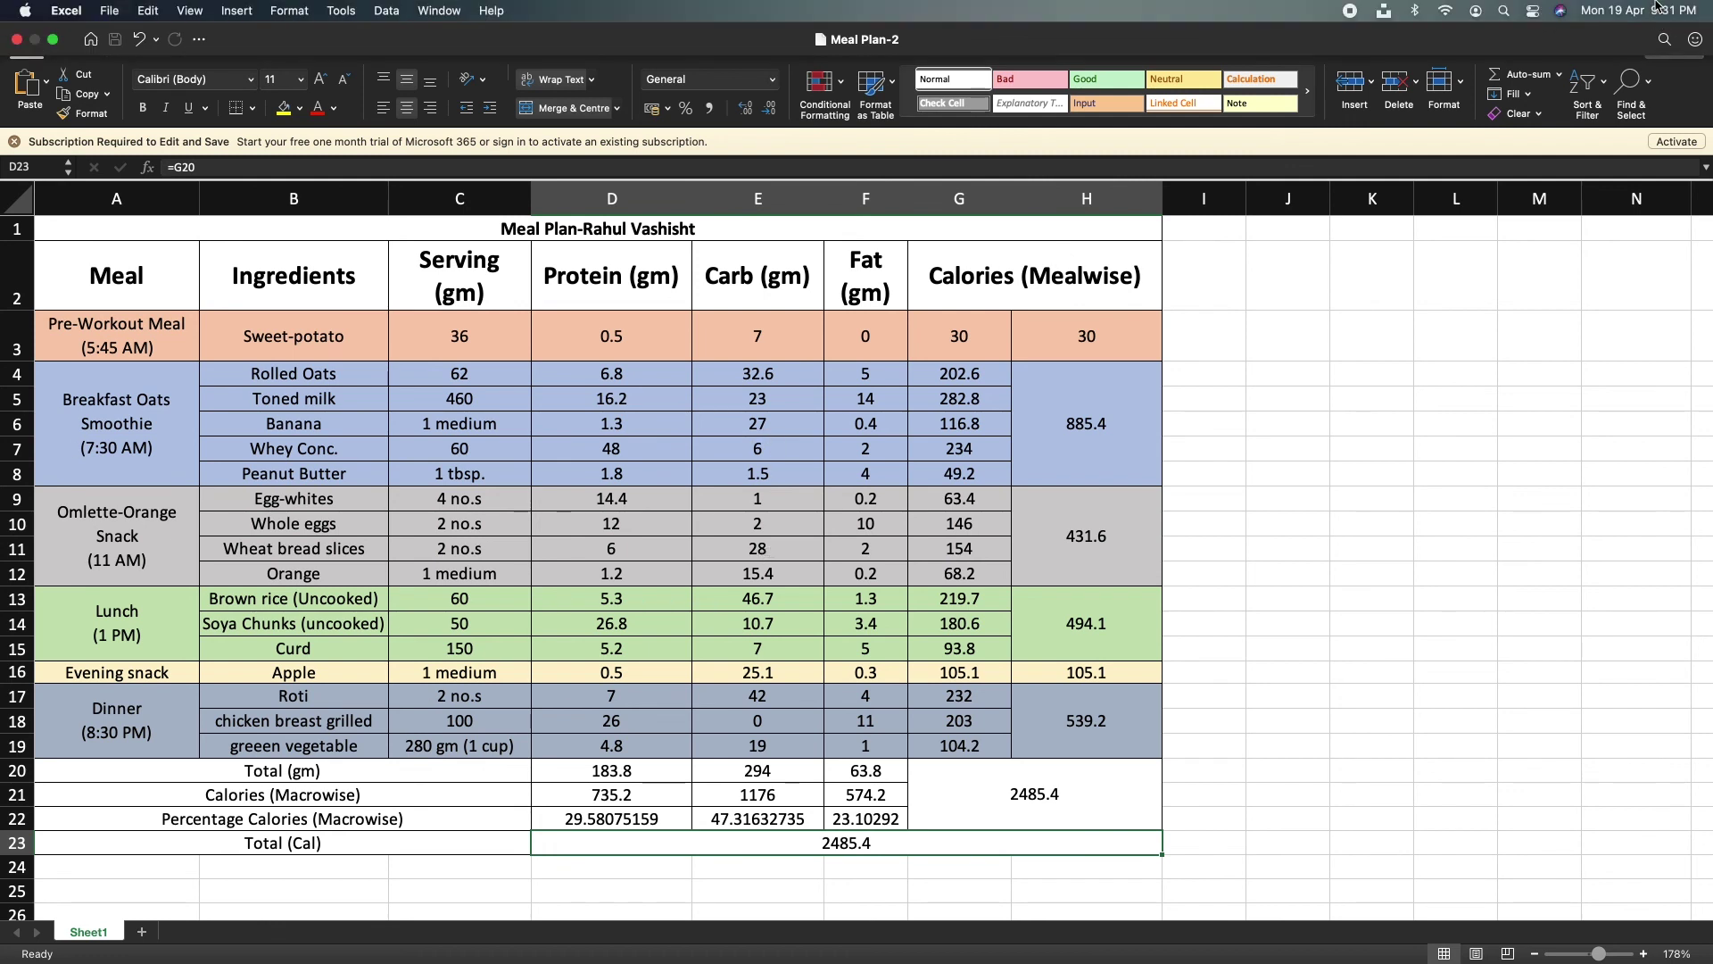